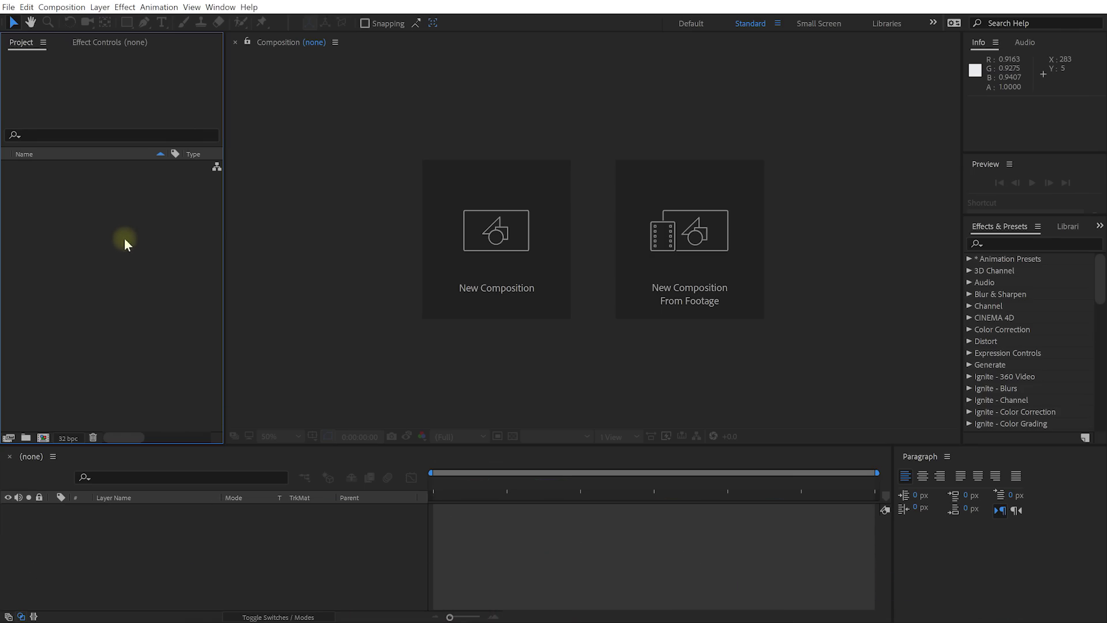
- Import the clips Thieving Clones 01.mp4, 02.mp4 and 03.mp4 from the Tutorial folder as footage
double_click(125, 245)
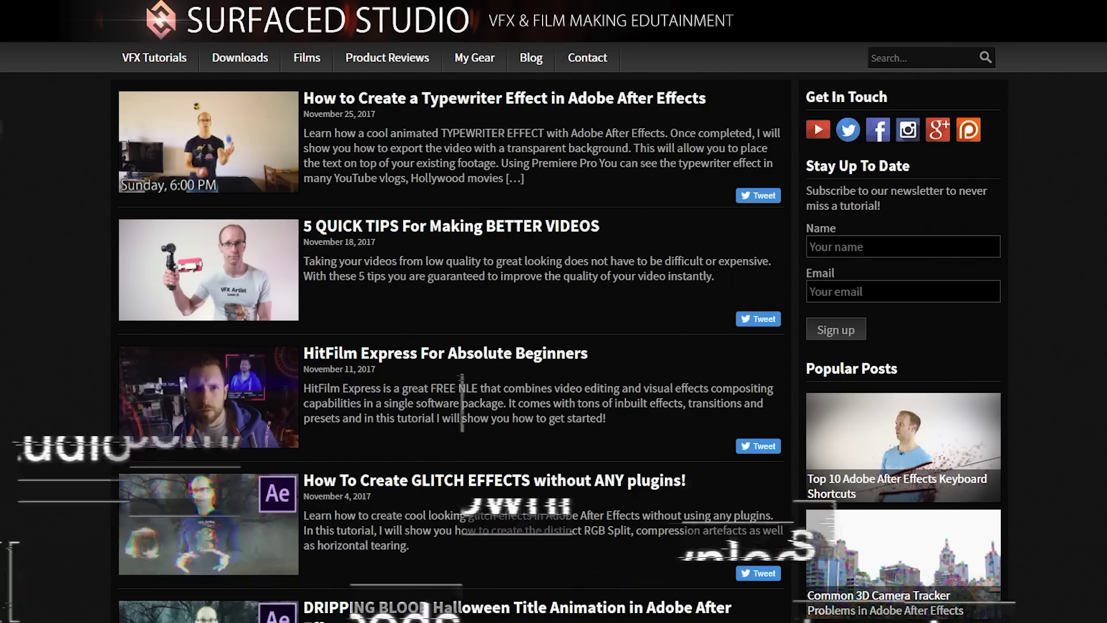
click(222, 60)
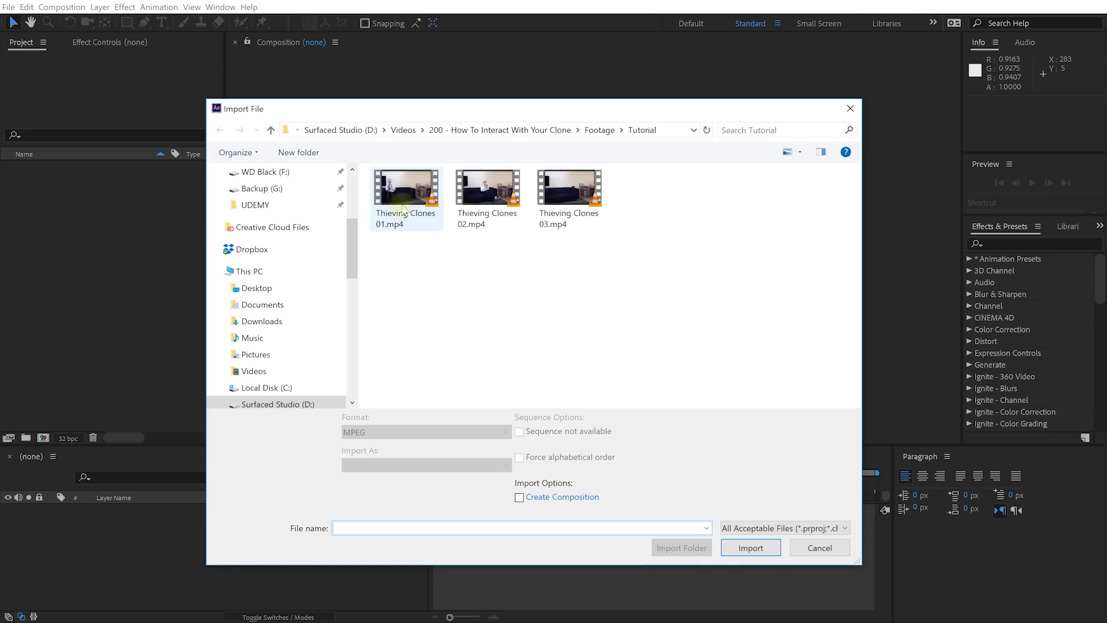
click(404, 199)
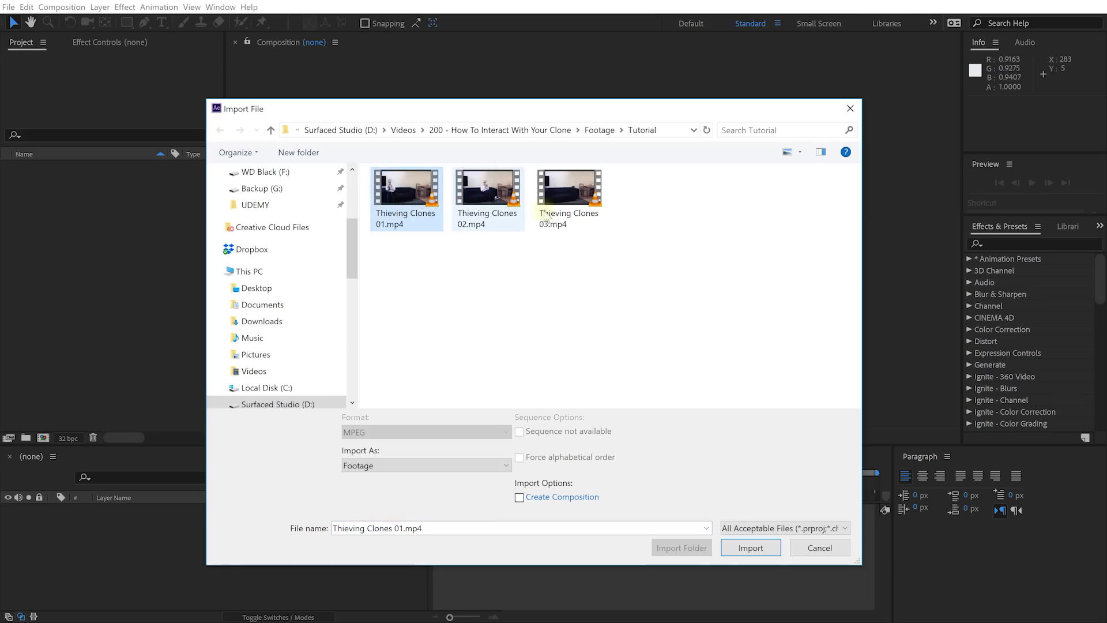
shift+click(571, 208)
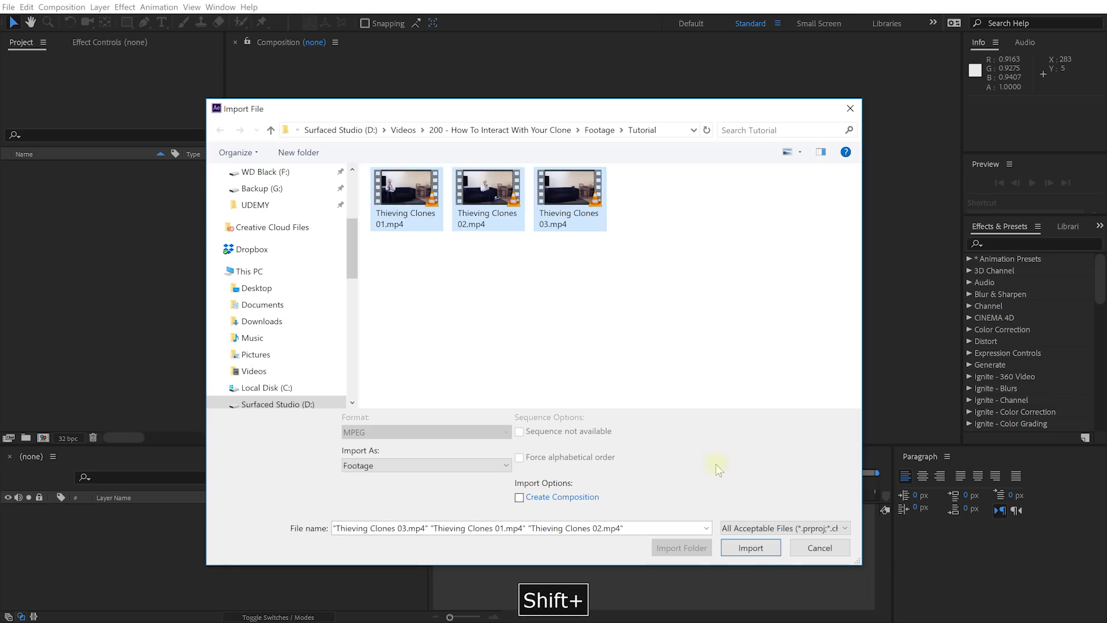
click(761, 554)
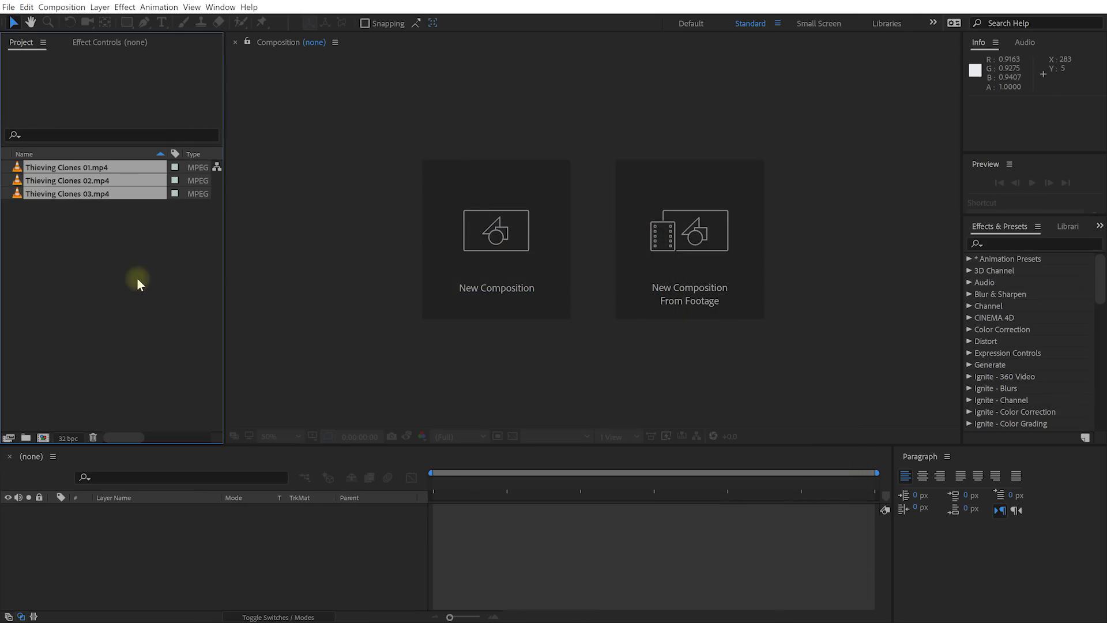
- Create a composition from Thieving Clones 01.mp4 and scrub through the clip to review its action
click(55, 170)
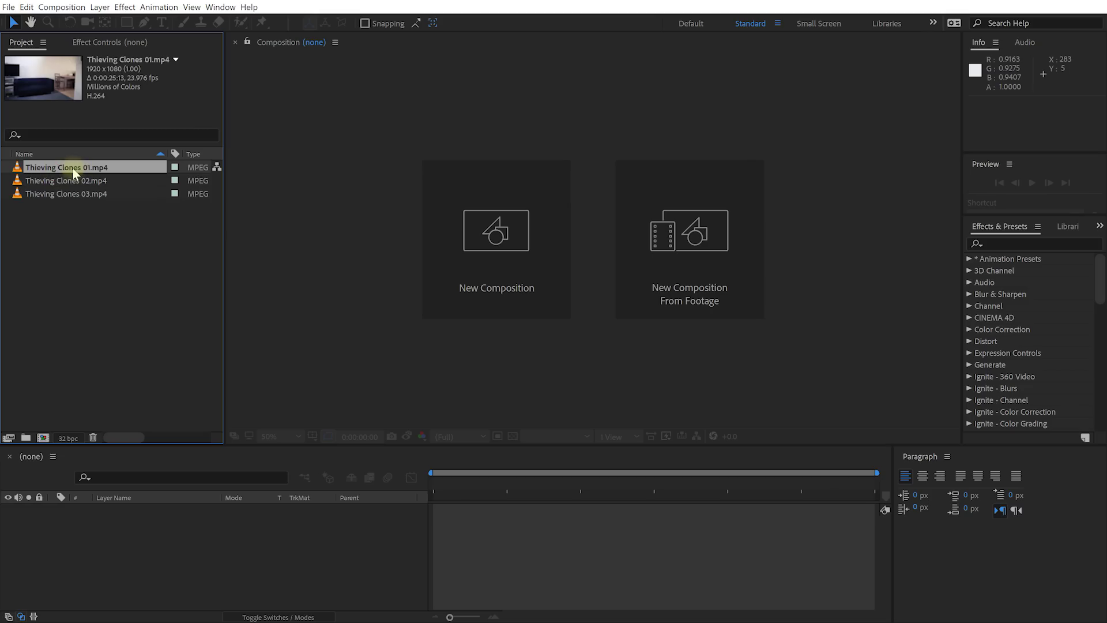
drag(71, 167, 81, 314)
drag(42, 434, 42, 434)
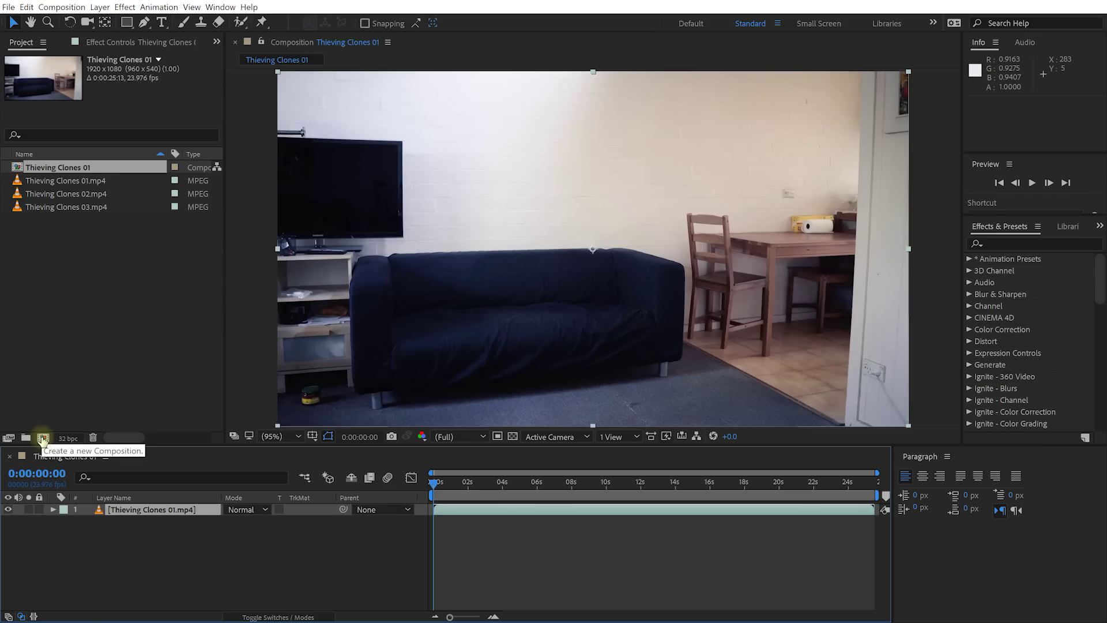
drag(433, 483, 617, 498)
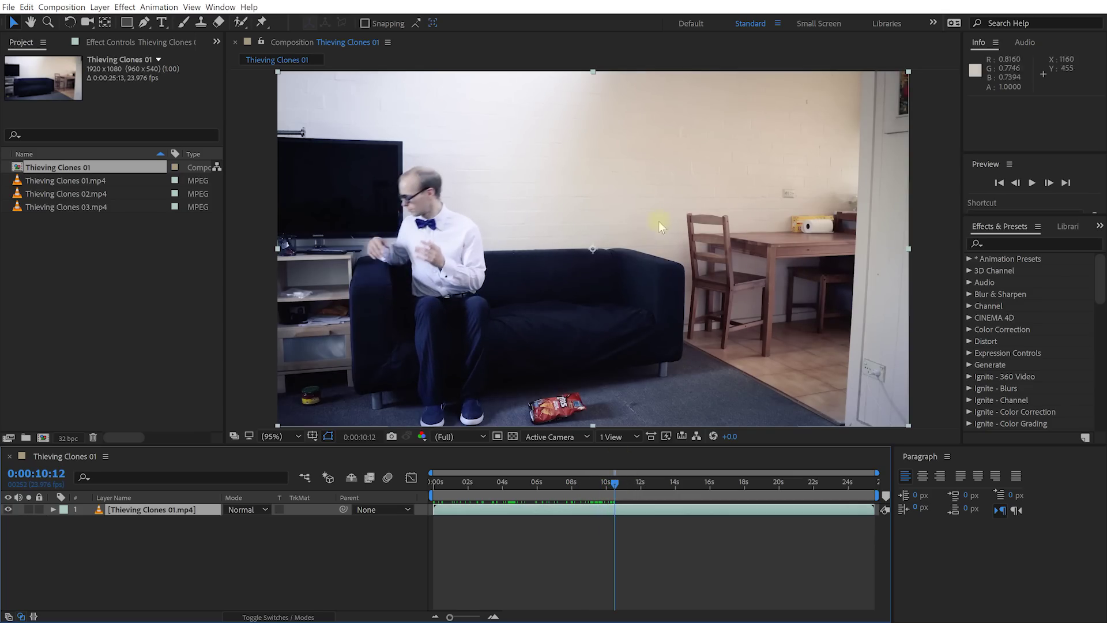
drag(621, 484, 838, 485)
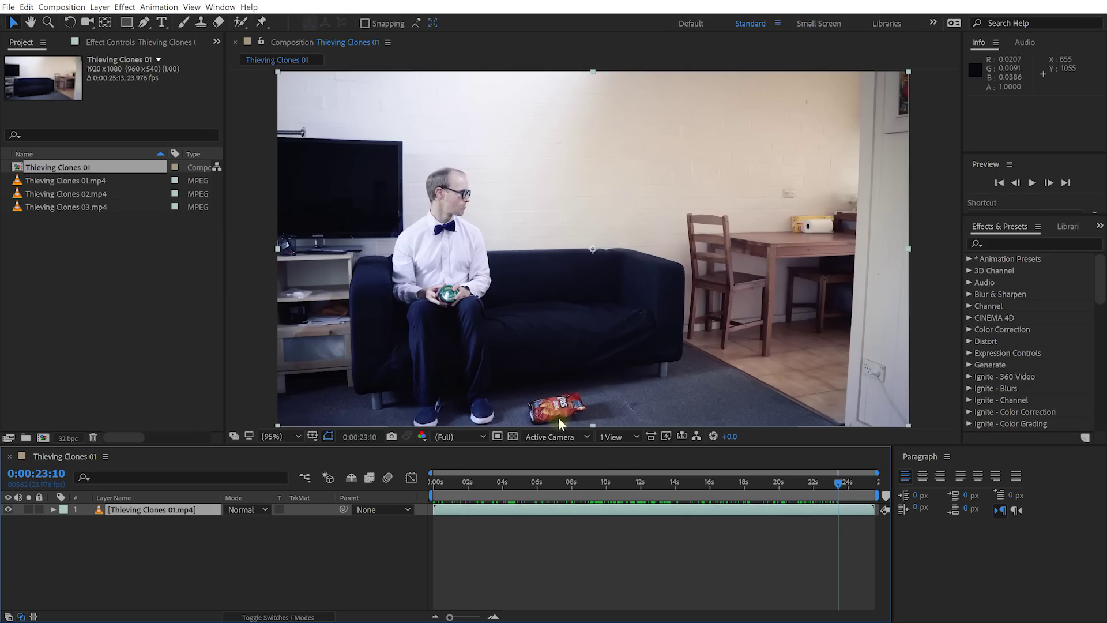
- Add Thieving Clones 02.mp4 above the Thieving Clones 01.mp4 layer and scrub through it to review its action
click(82, 194)
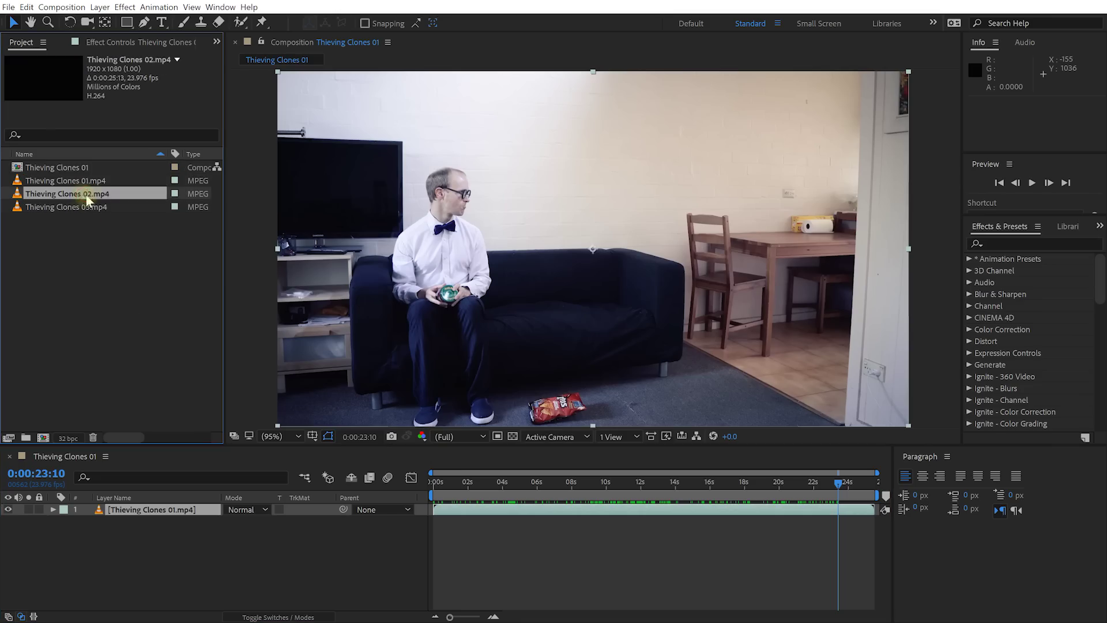
drag(157, 501, 156, 512)
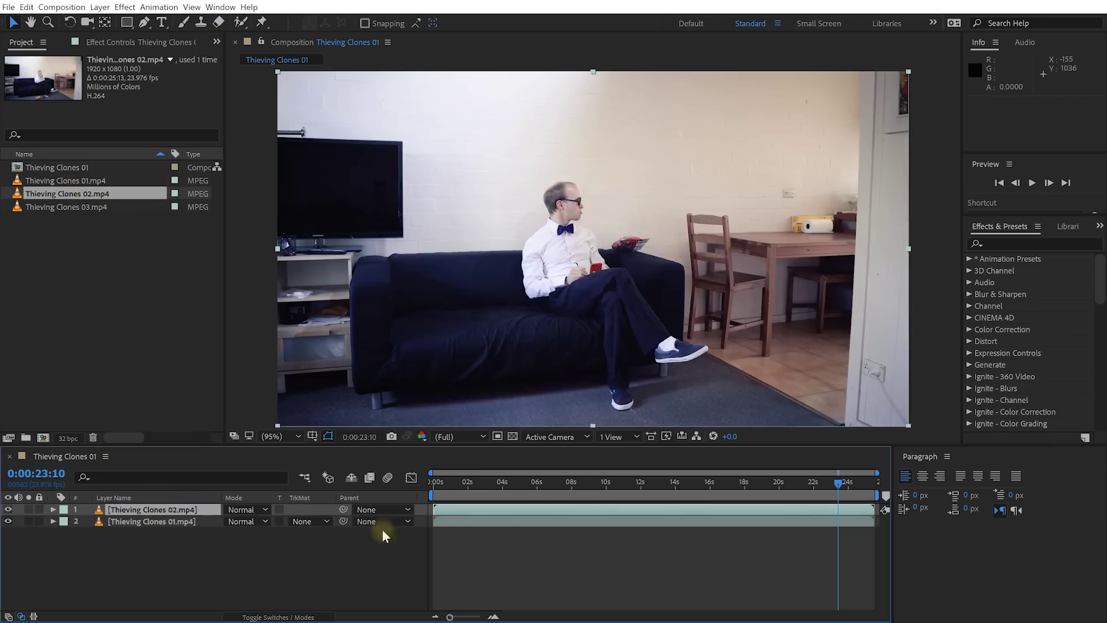
drag(570, 487, 437, 489)
key(space)
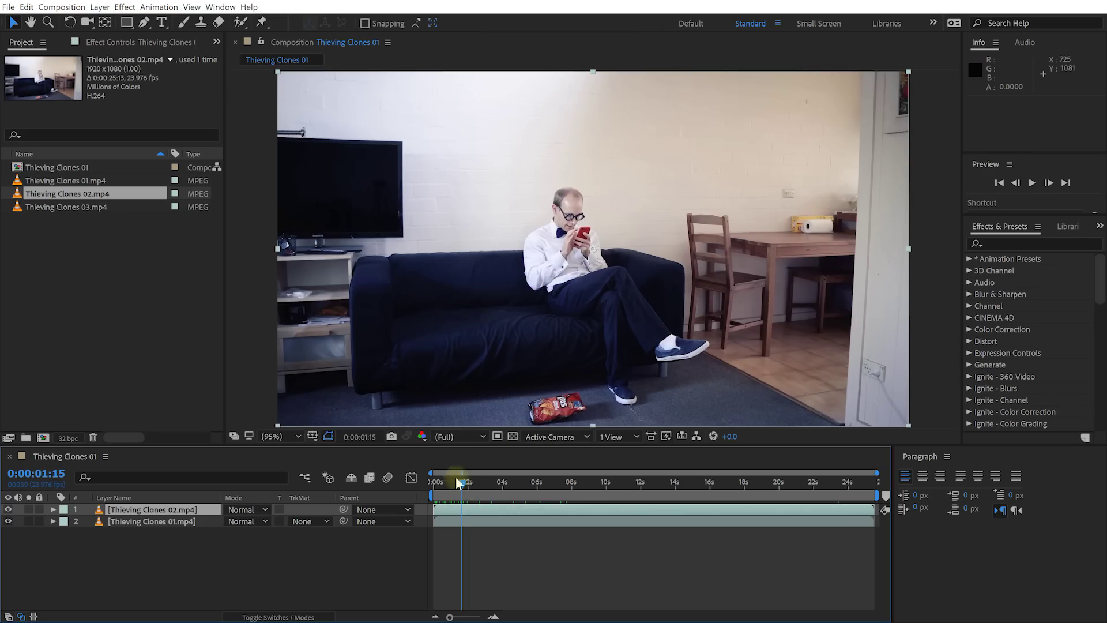
drag(462, 481, 744, 489)
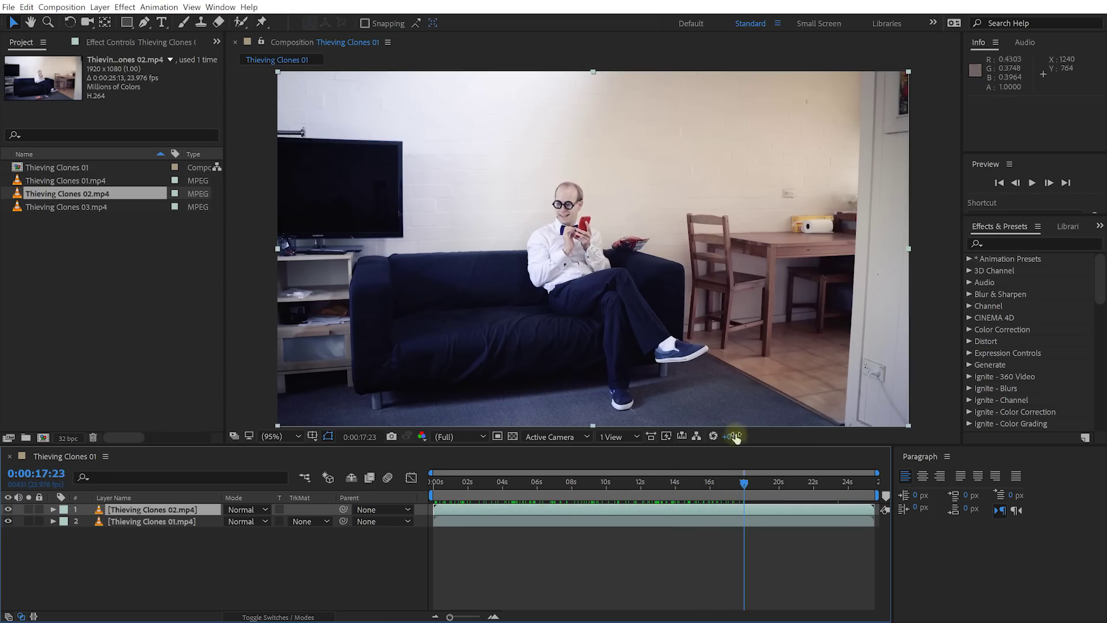
drag(749, 485, 852, 491)
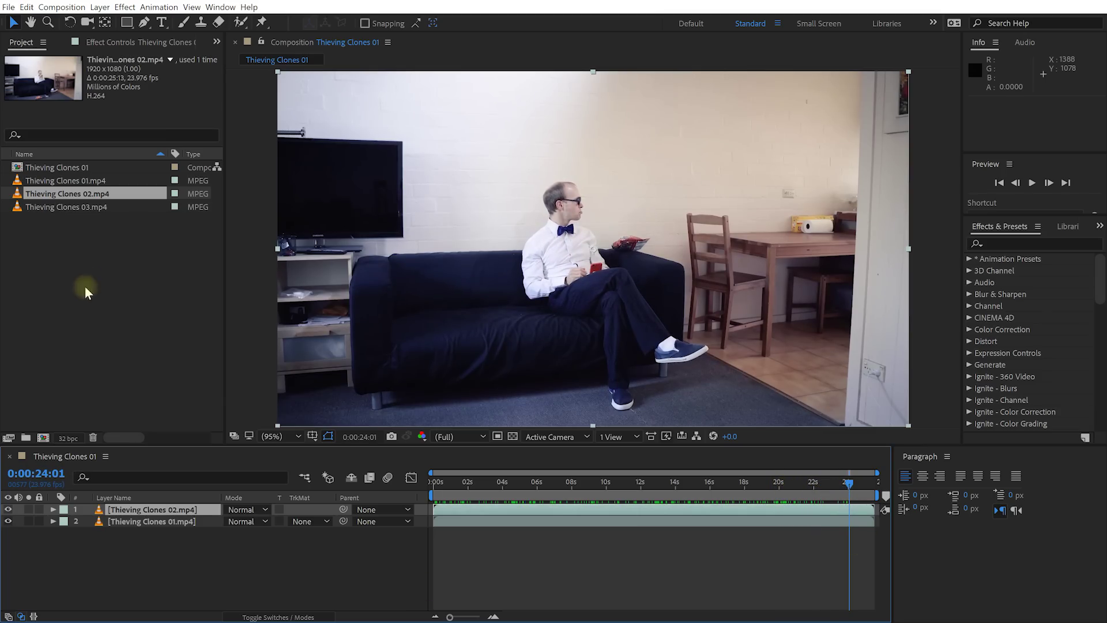
- Add Thieving Clones 03.mp4 as the topmost layer and scrub through its second half to review the action
click(82, 209)
drag(75, 209, 154, 509)
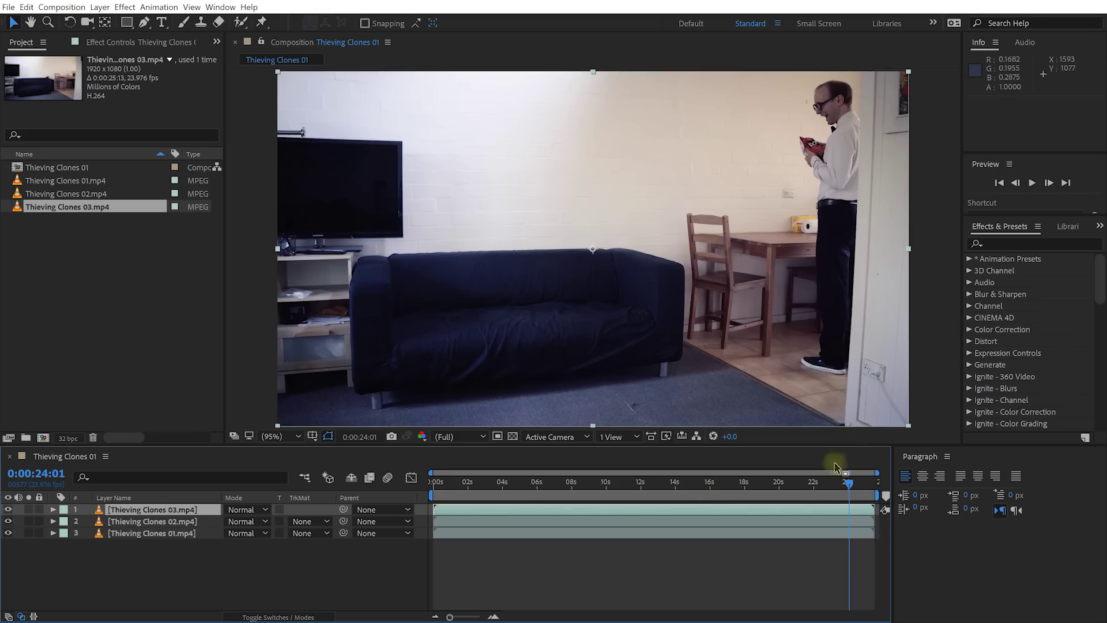
drag(783, 486, 709, 489)
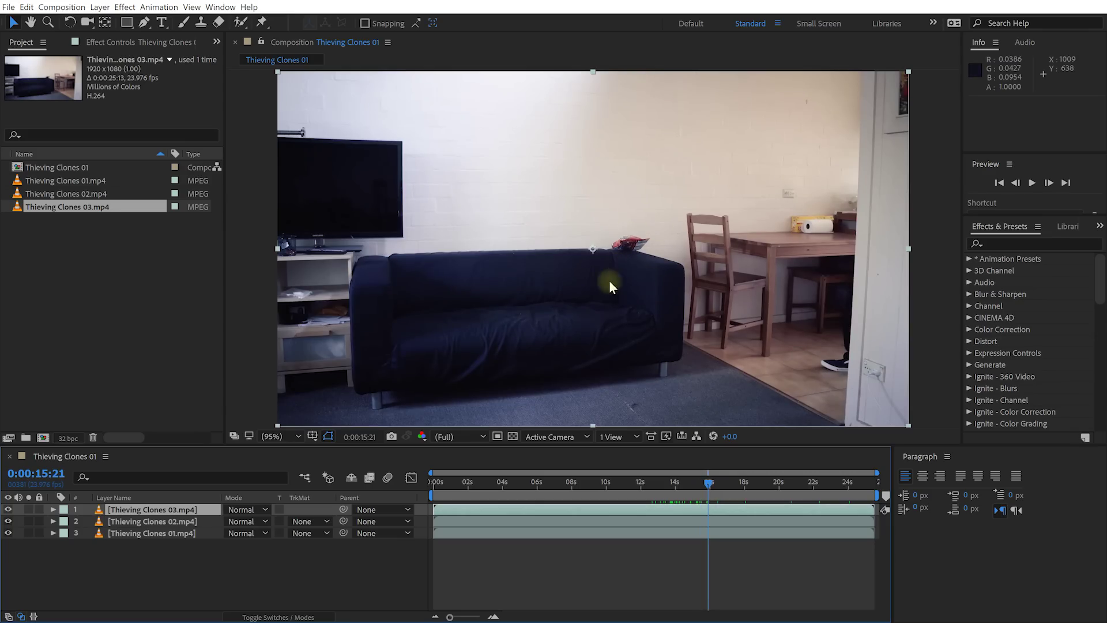
drag(709, 482, 829, 495)
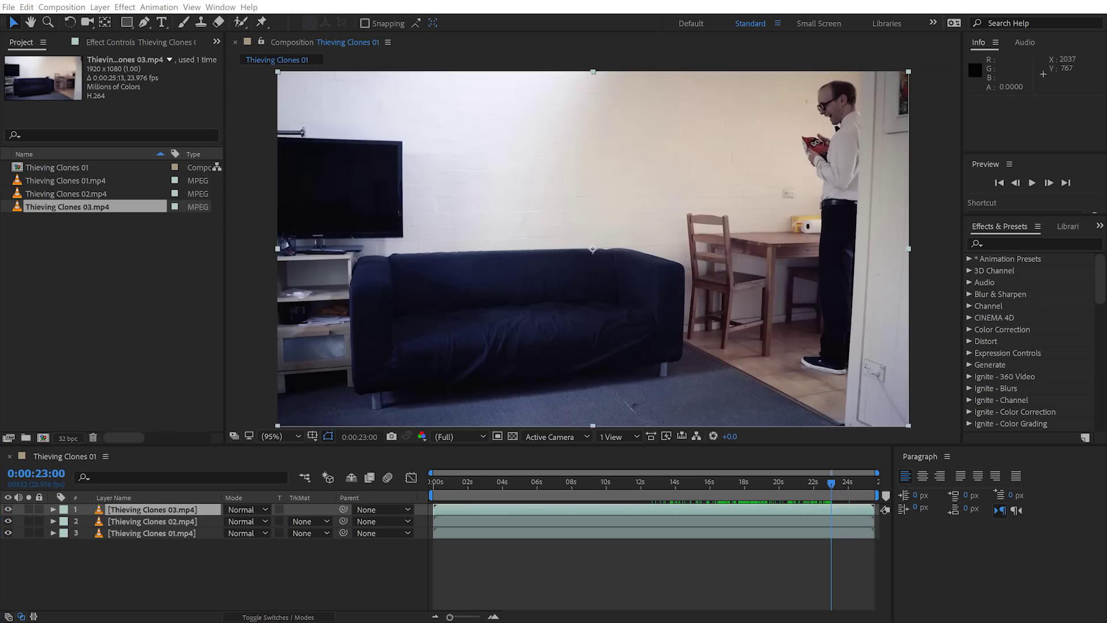
- Switch to VLC media player and replay the finished Thieving Clones.mp4 video from the beginning
key(space)
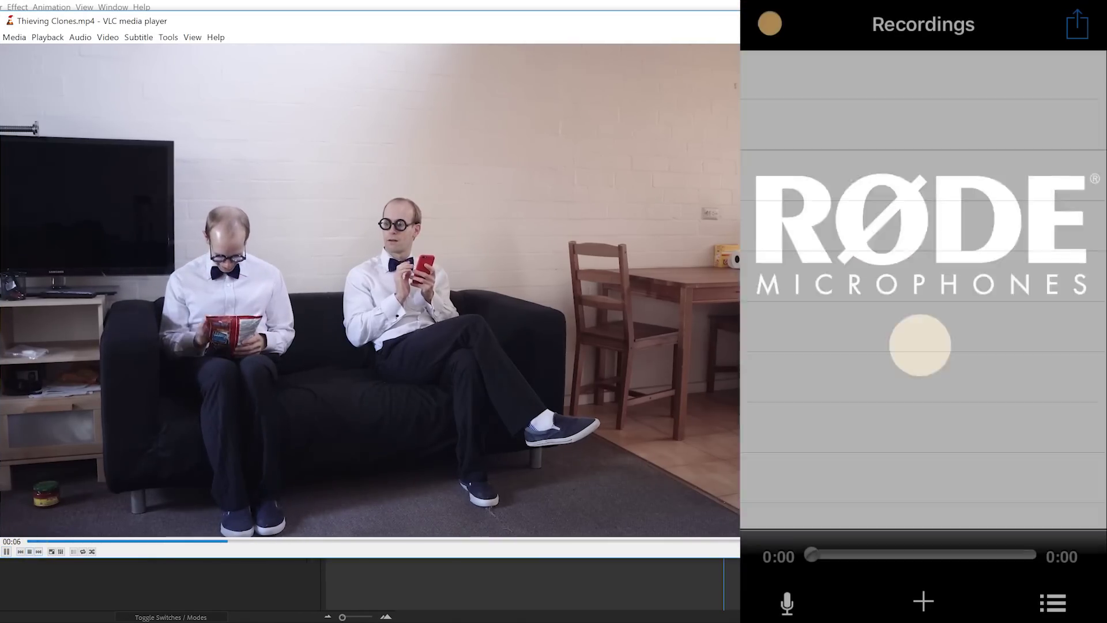
click(36, 541)
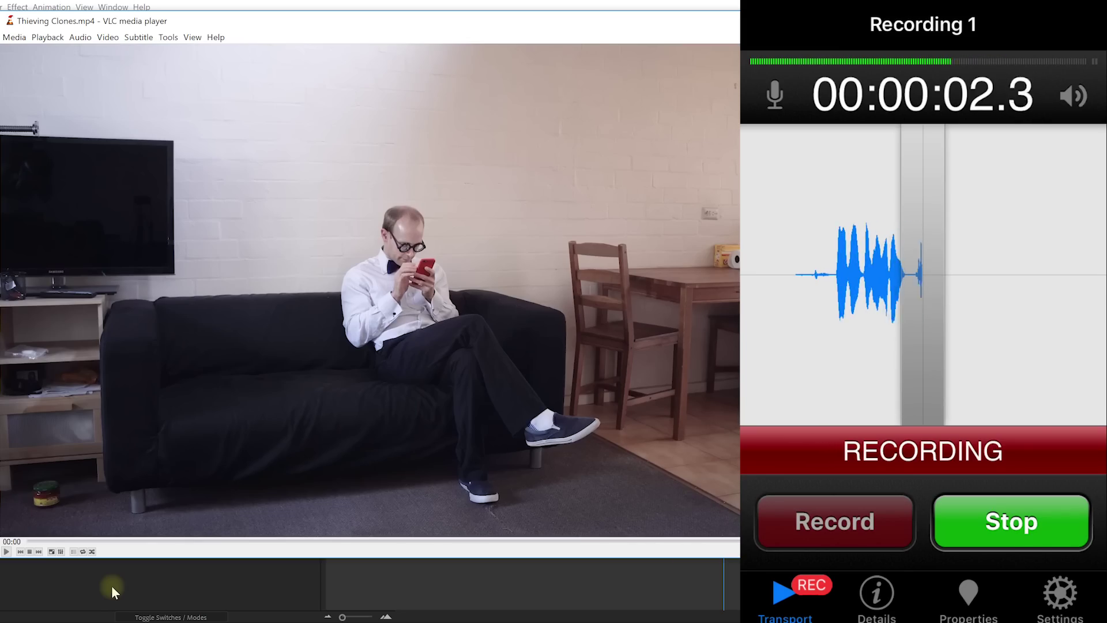
key(space)
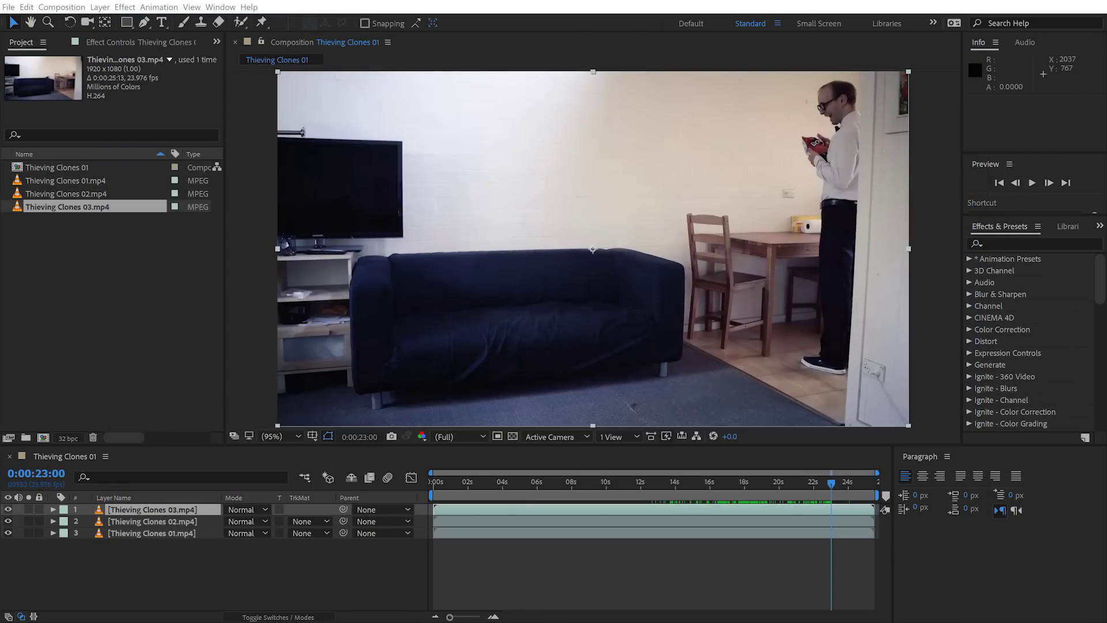
- Return to the start of the composition and hide the Thieving Clones 03.mp4 layer
drag(831, 484, 381, 504)
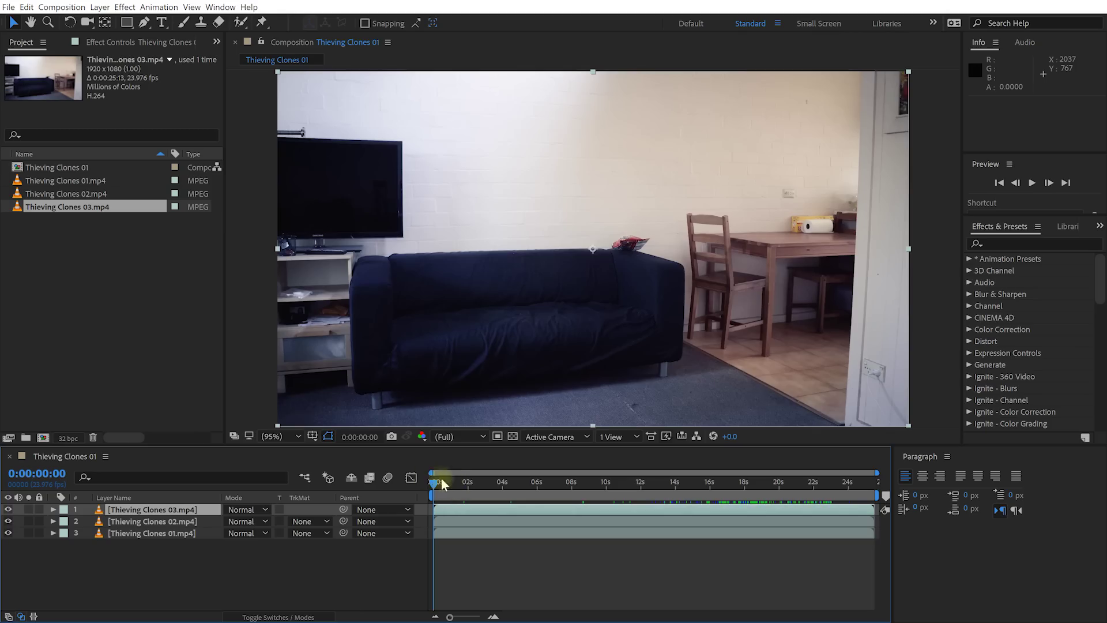
click(8, 509)
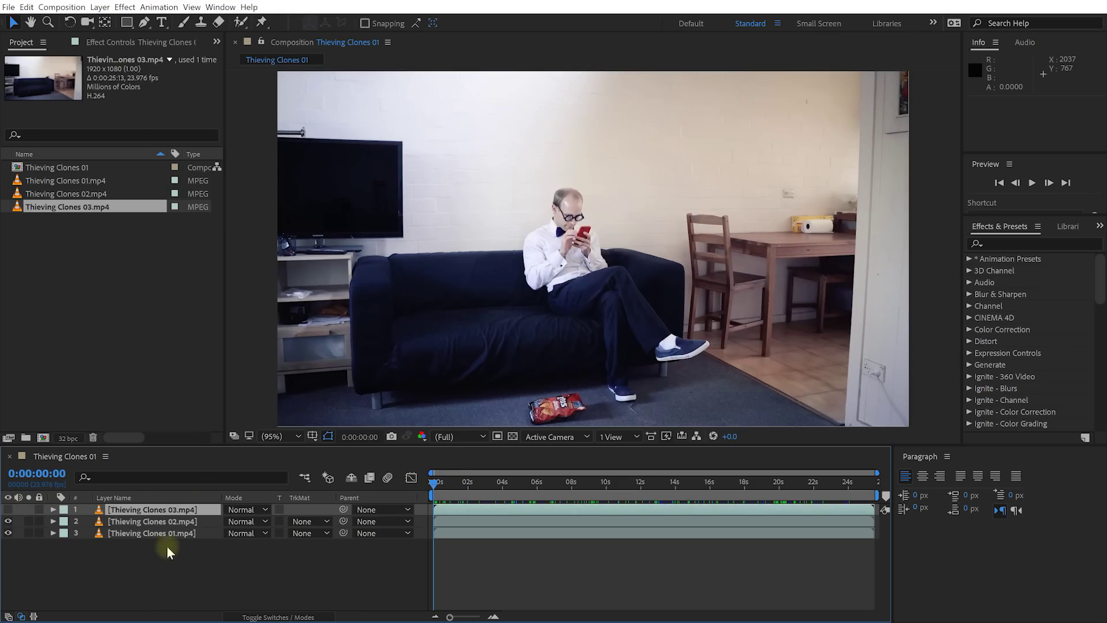
click(169, 534)
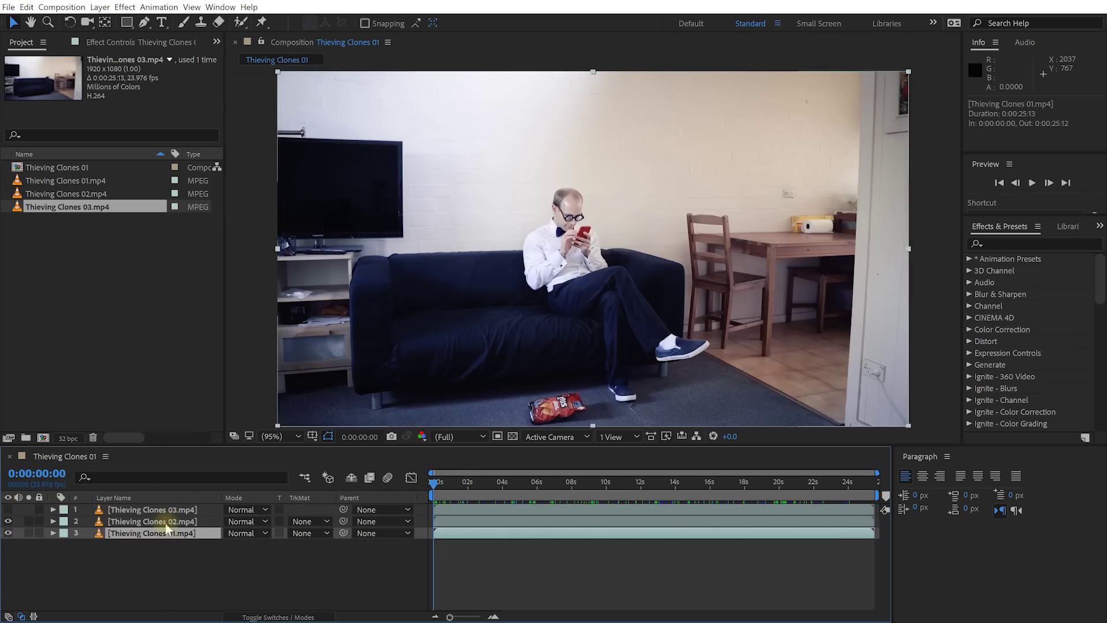
- With the Pen tool, mask the Thieving Clones 02.mp4 layer around the seated clone, extending past the frame edges and excluding the chip bag
click(166, 523)
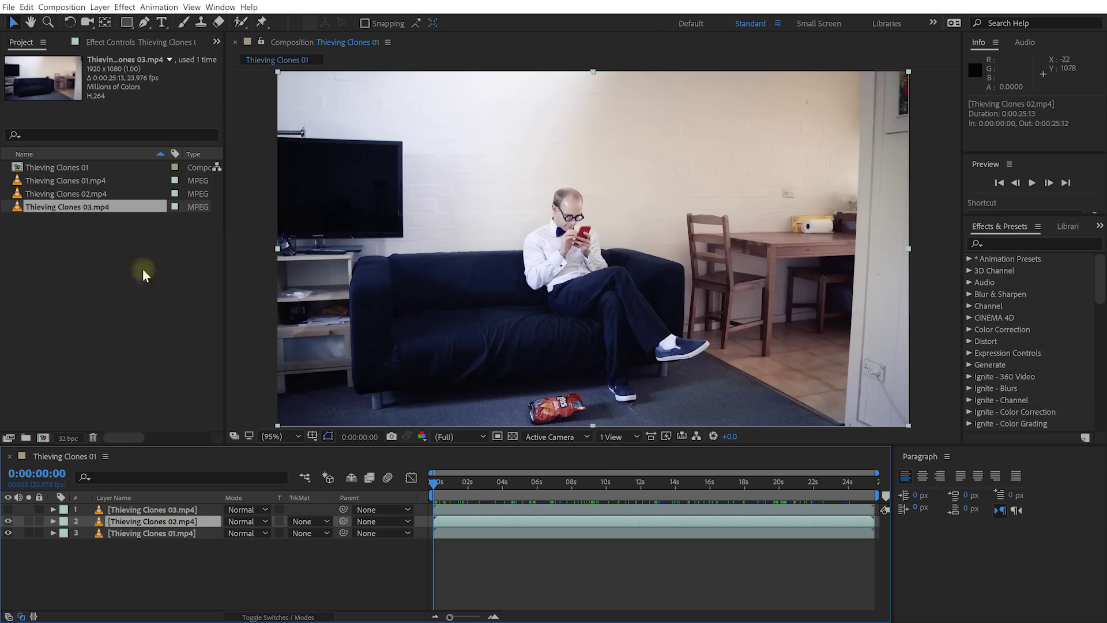
click(144, 24)
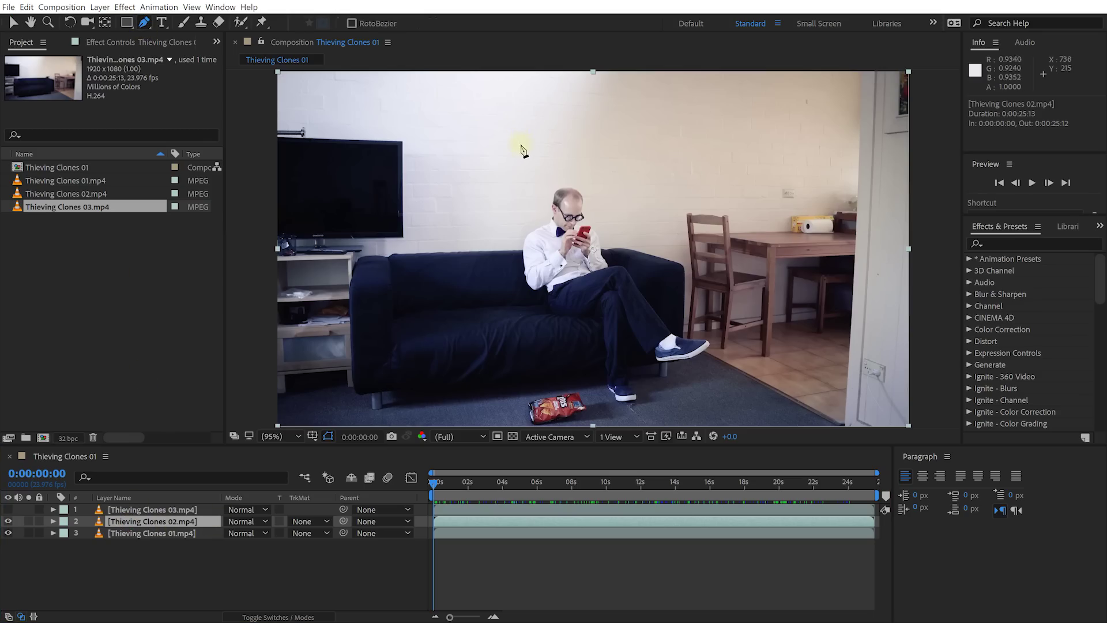
scroll(522, 151, down, 2)
click(561, 144)
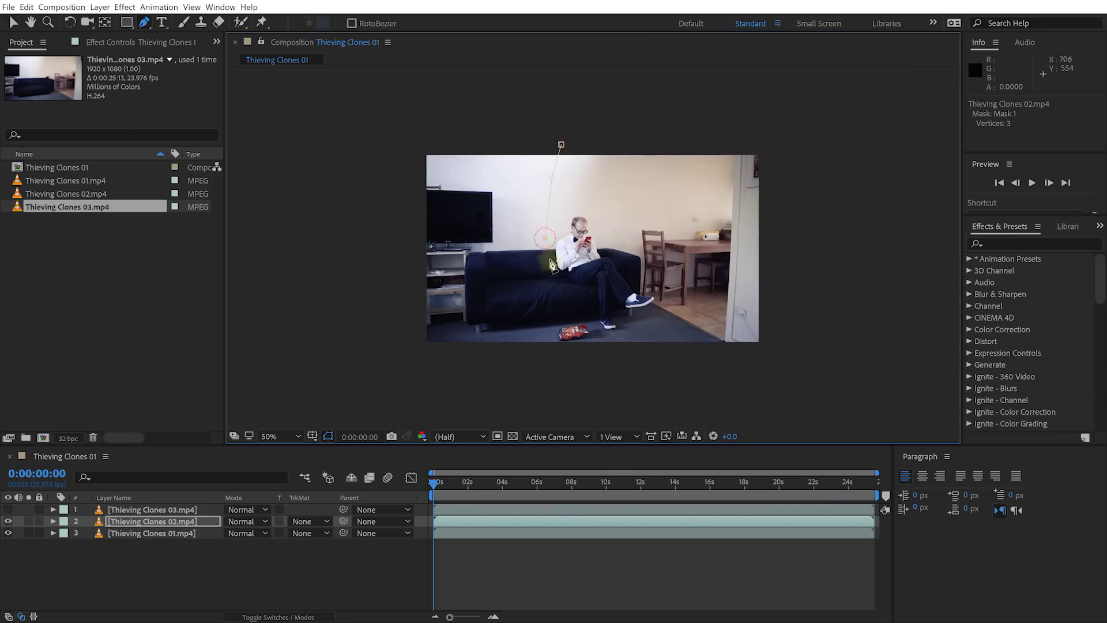
click(589, 333)
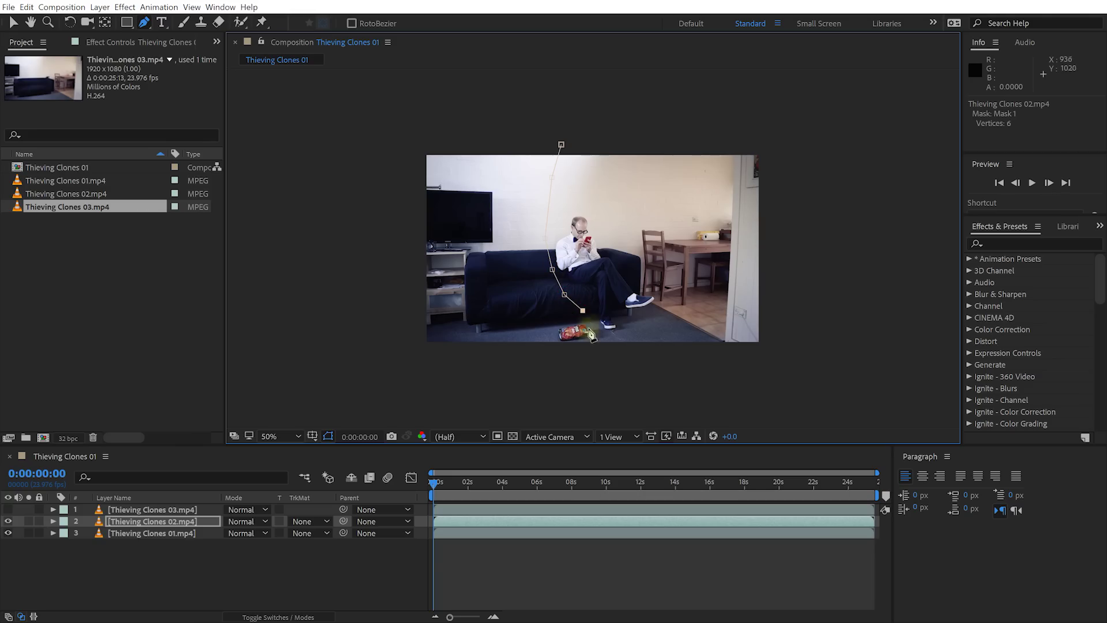
click(597, 325)
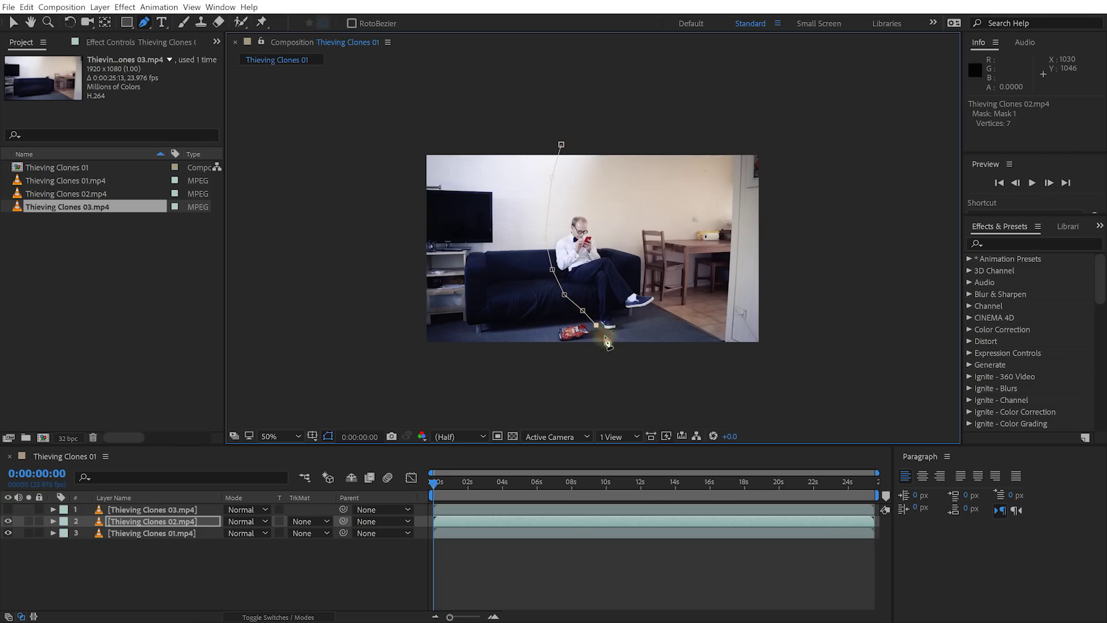
click(606, 359)
click(662, 363)
click(734, 366)
click(770, 360)
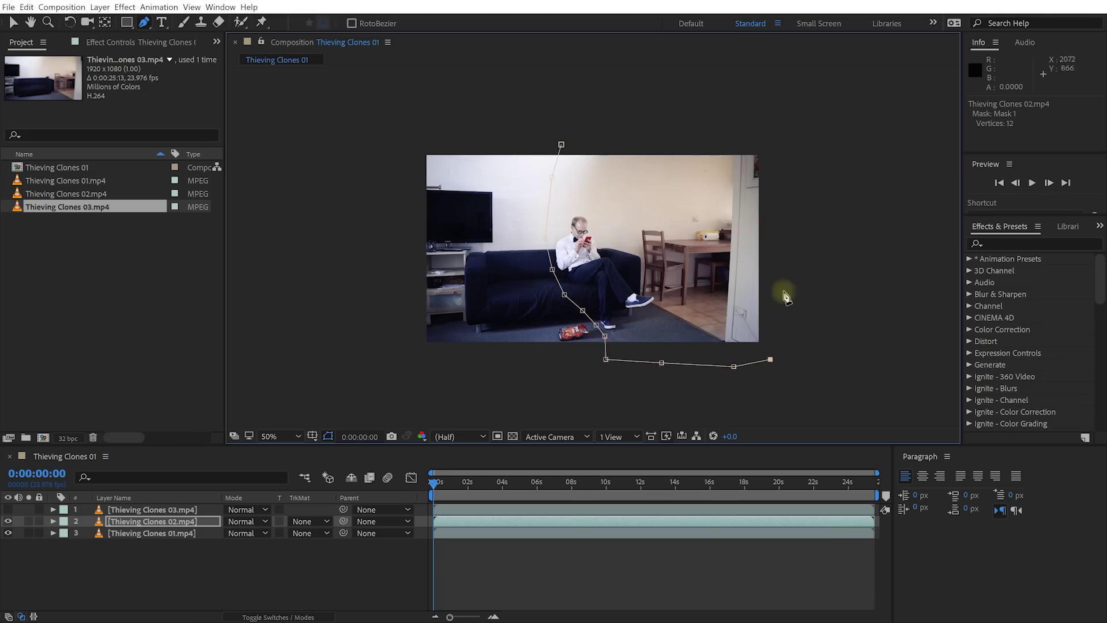
click(782, 167)
click(780, 125)
click(715, 132)
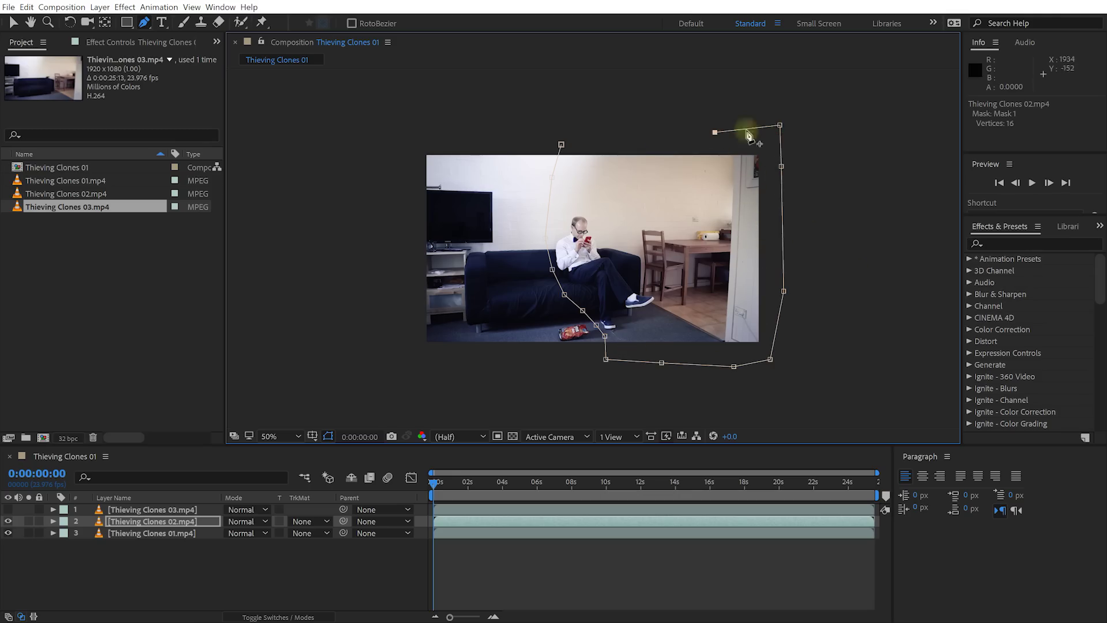
click(561, 145)
key(alt+slash)
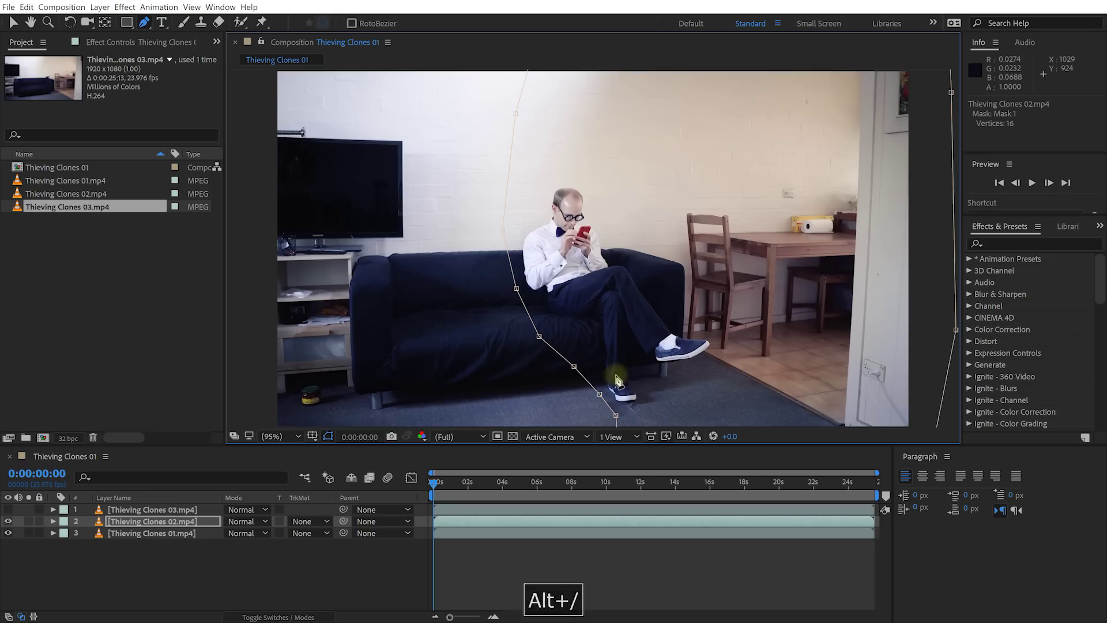
- At 0:00:03:12, shift the mask point between the two clones away from the standing clone's elbow
drag(437, 482, 495, 490)
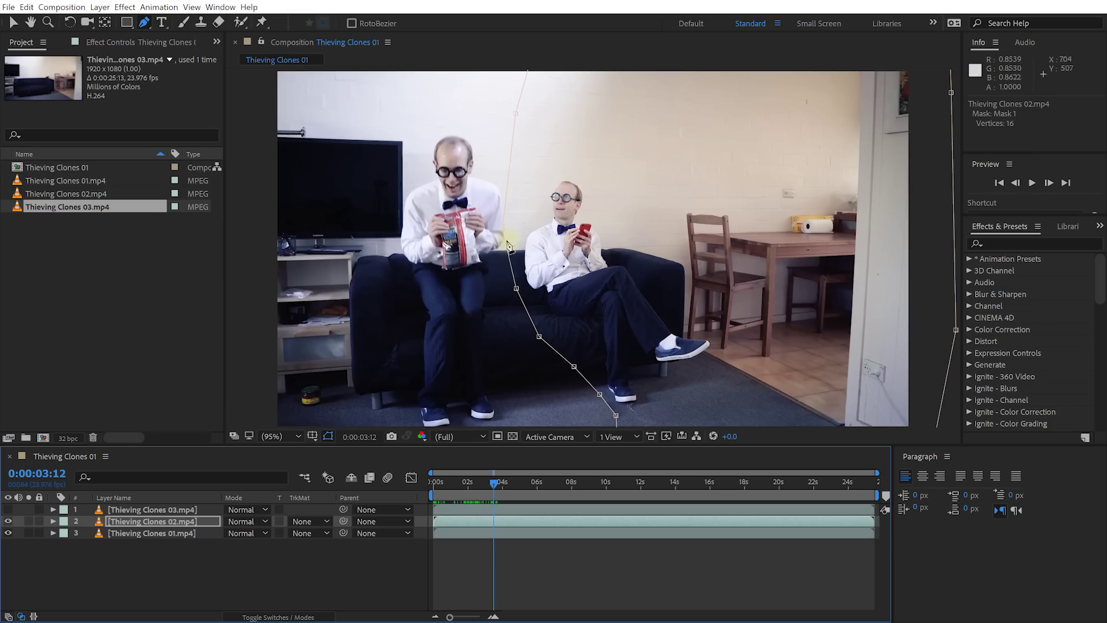
key(v)
drag(510, 230, 516, 227)
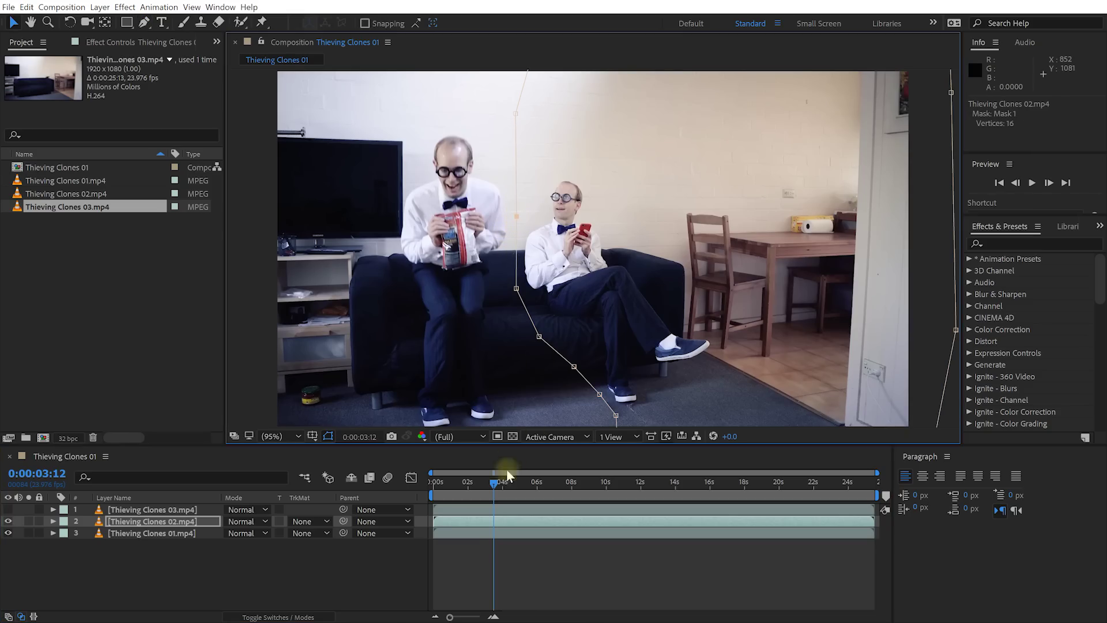
- At 0:00:01:14, move the Thieving Clones 02.mp4 mask points beside the seated clone's planted foot closer to his shoe
drag(488, 482, 461, 493)
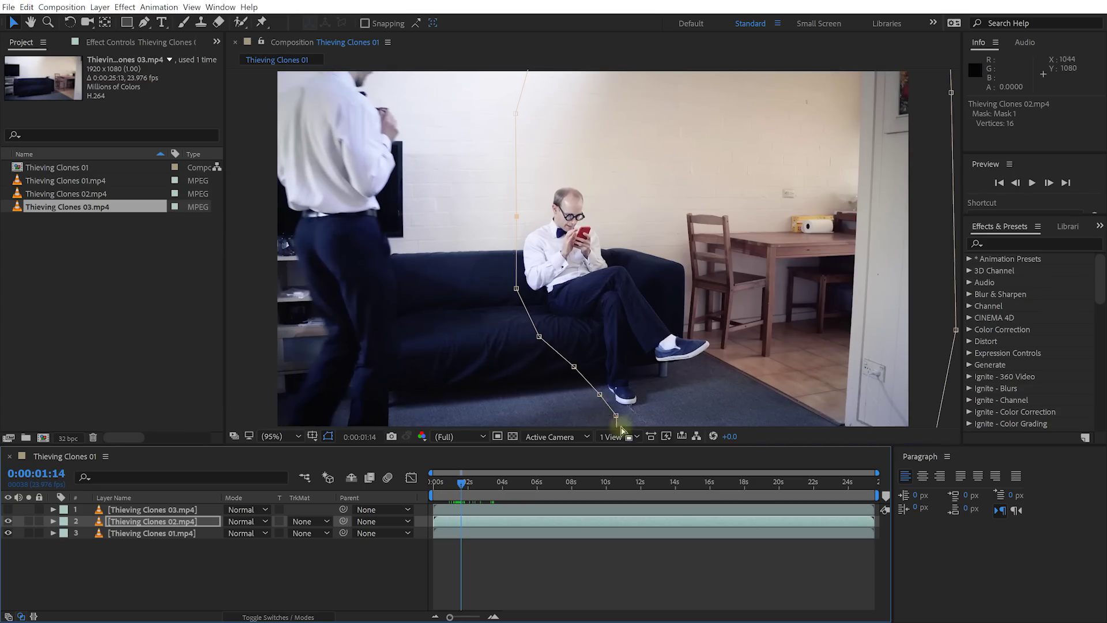
drag(676, 398, 571, 343)
scroll(572, 343, up, 5)
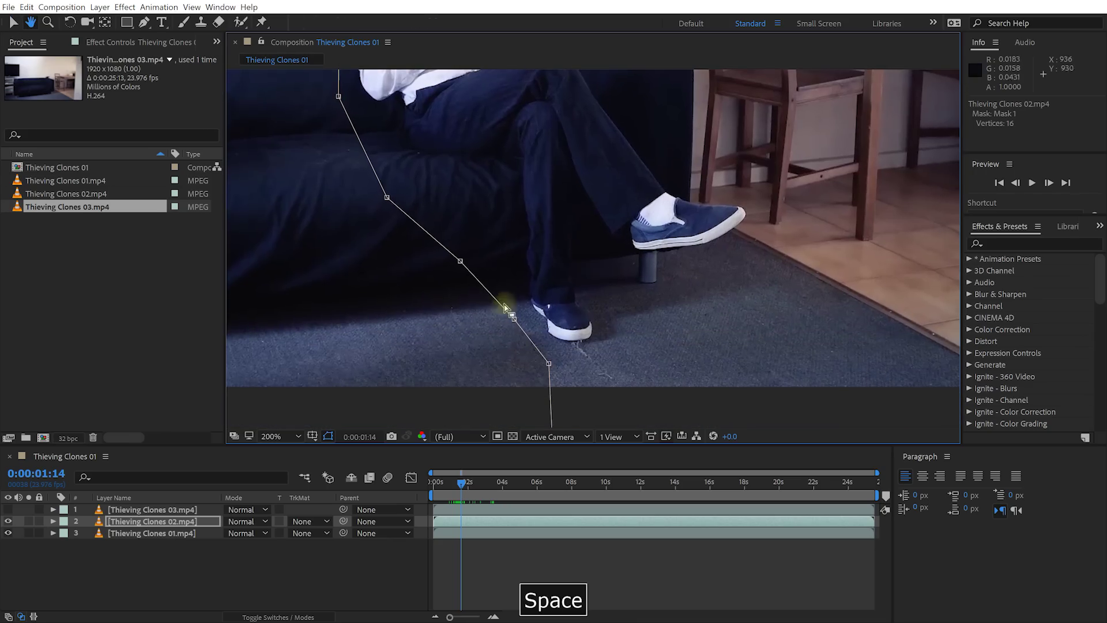
drag(511, 315, 523, 296)
drag(550, 366, 555, 344)
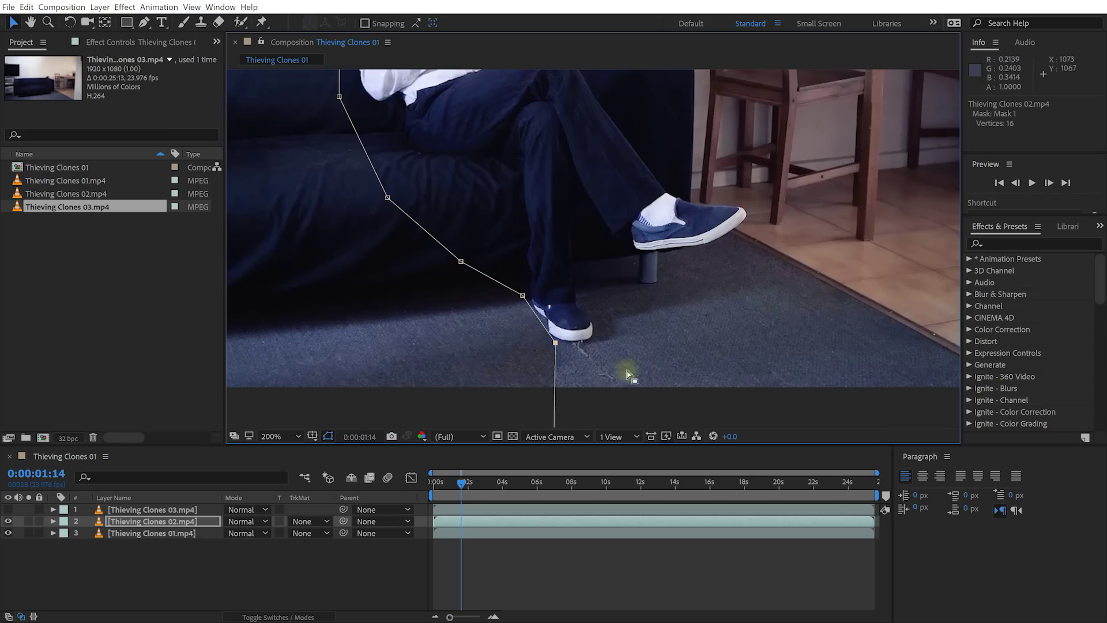
- Raise the mask's lower edge to run under the shoe, up to the carpet corner and along the floor edge, then deselect it
drag(749, 321, 432, 371)
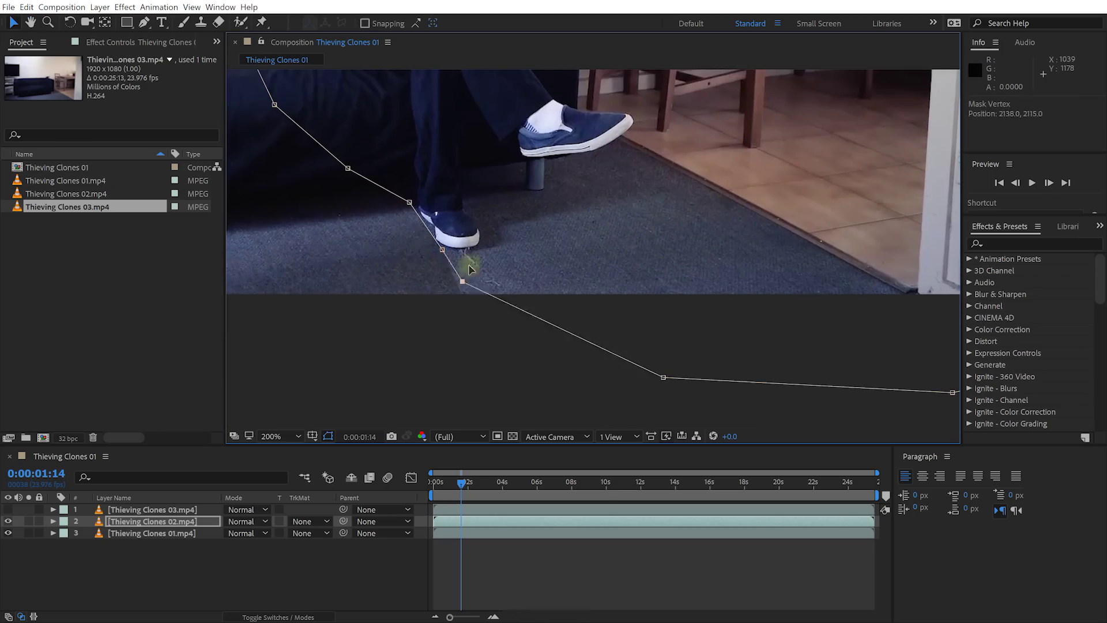
drag(464, 281, 469, 250)
drag(663, 377, 638, 153)
drag(942, 330, 848, 341)
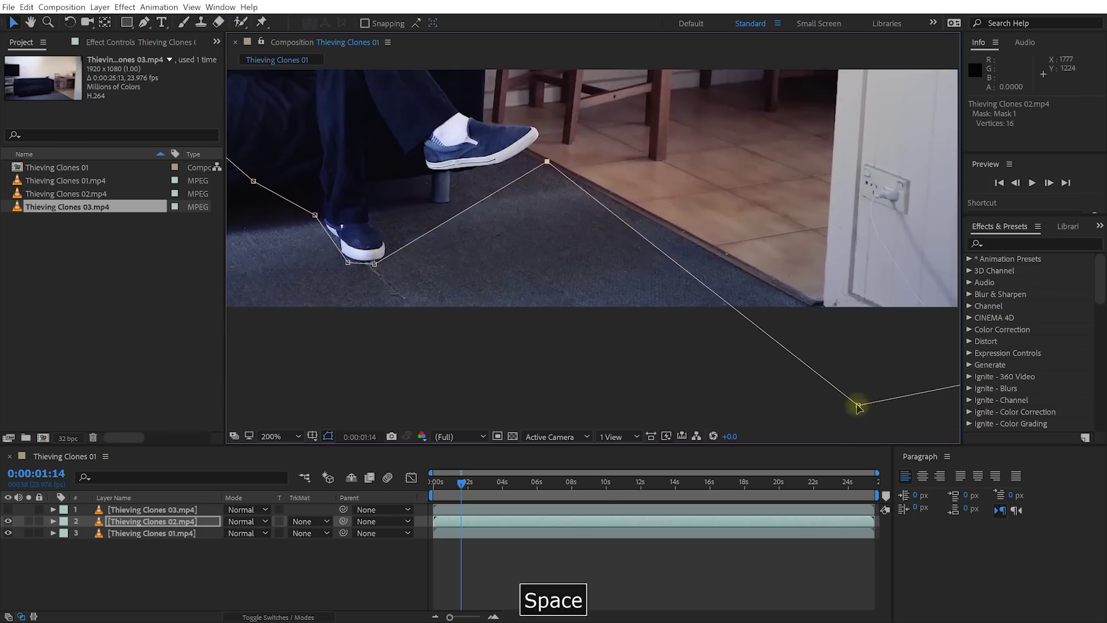
drag(859, 407, 873, 341)
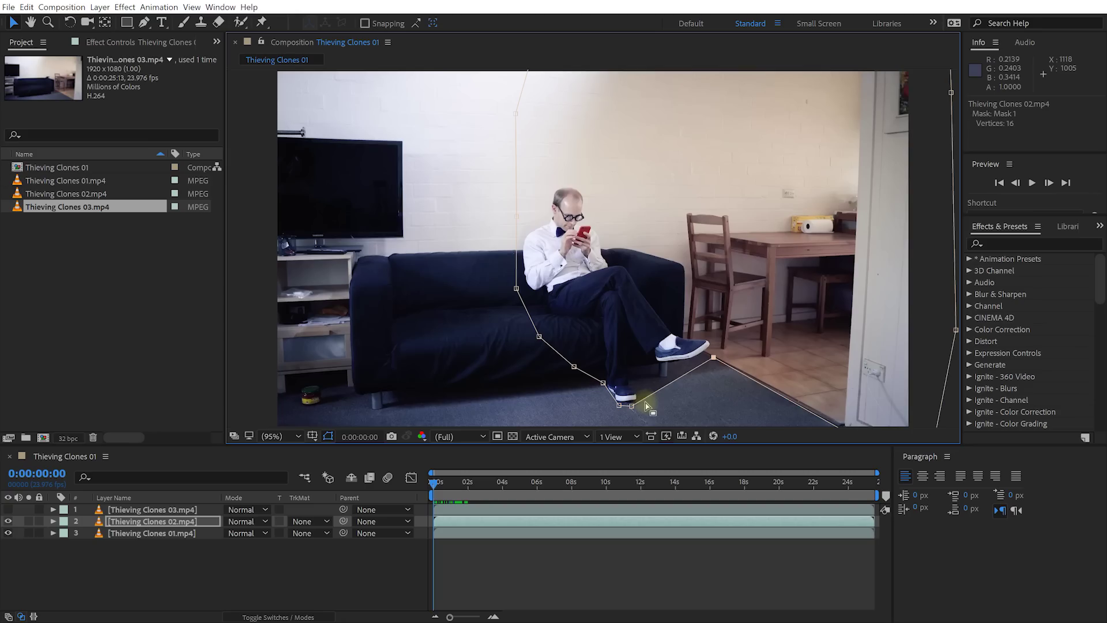
key(alt+slash)
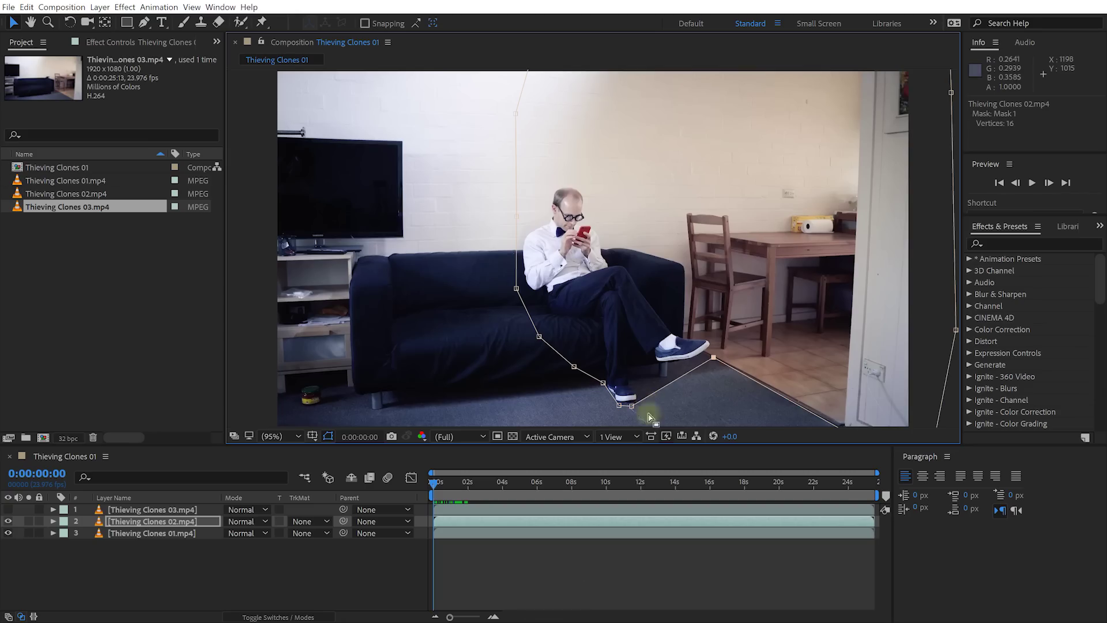
click(622, 545)
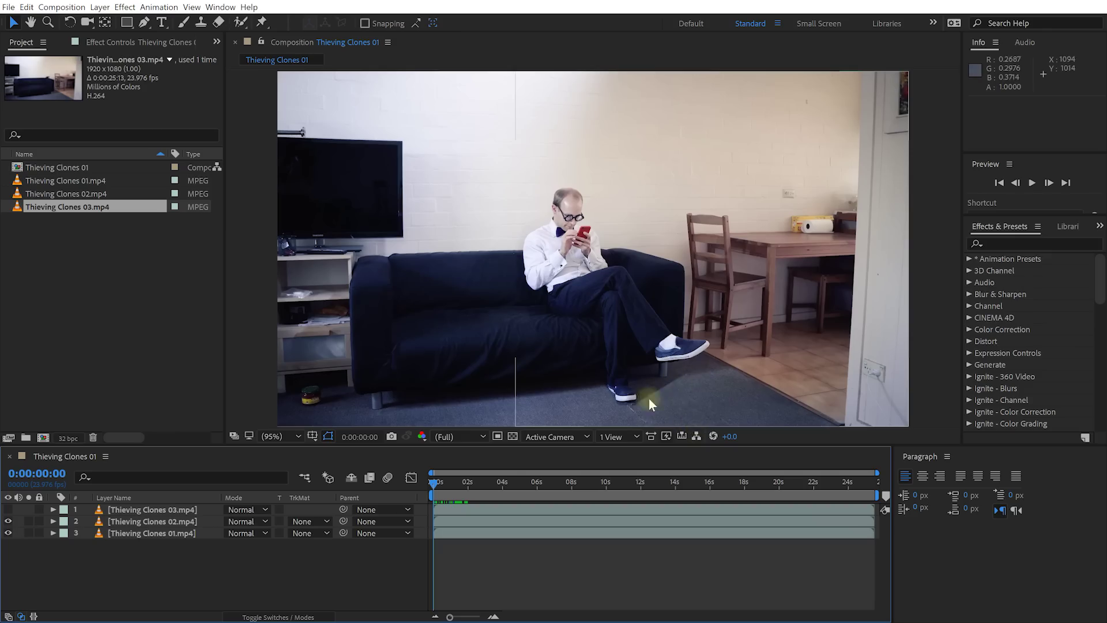
- Reveal the mask properties of the Thieving Clones 02.mp4 layer and set Mask Feather to 53 pixels
click(152, 521)
key(m)
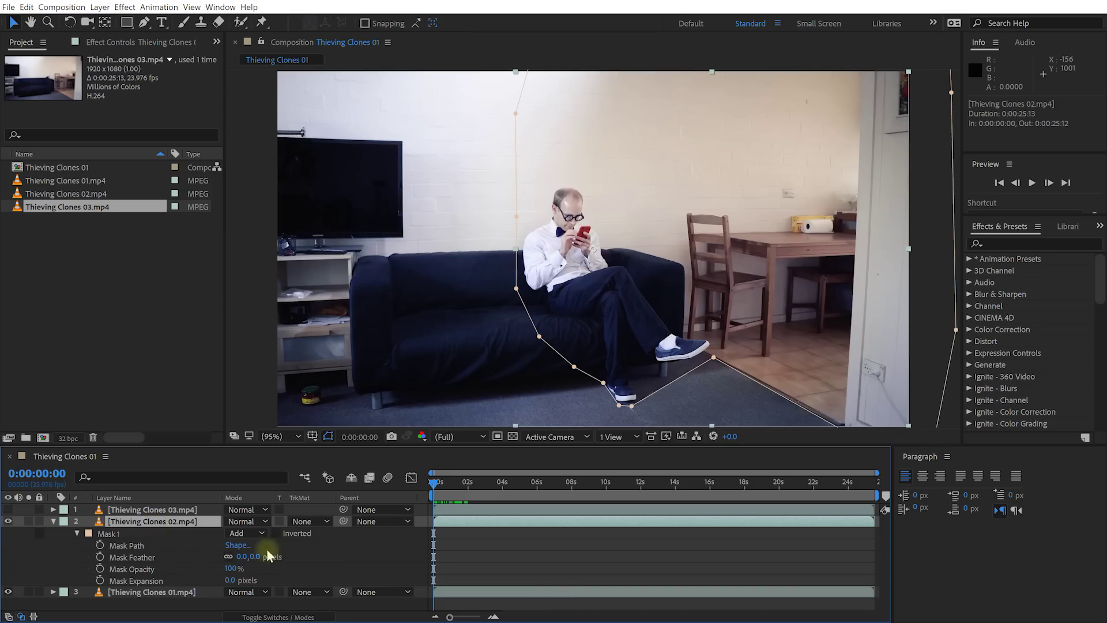
drag(253, 559, 291, 557)
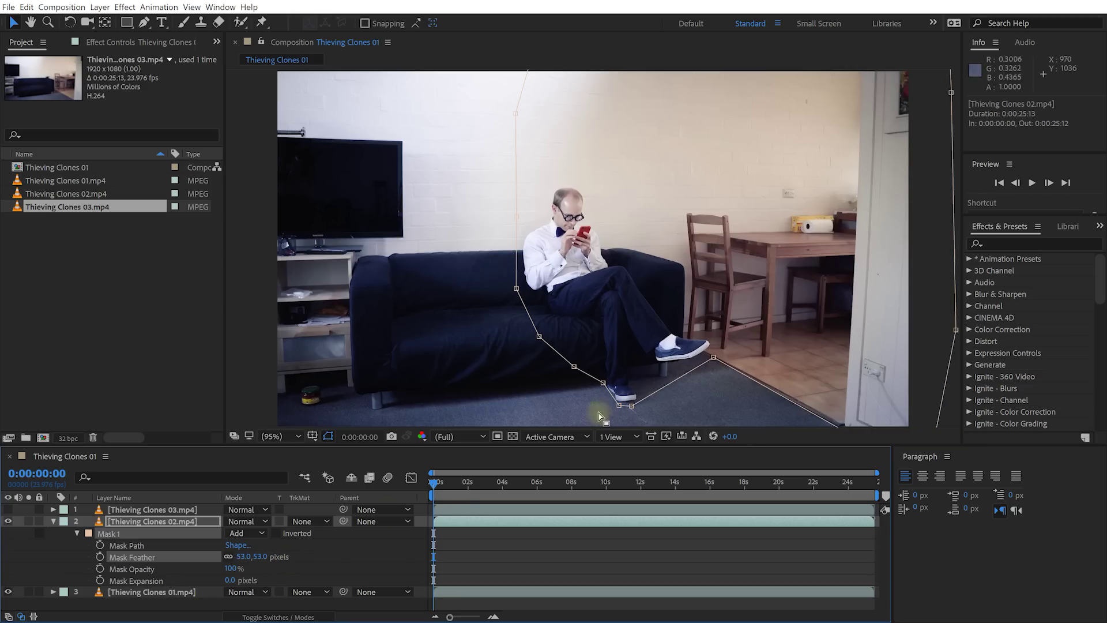
click(684, 544)
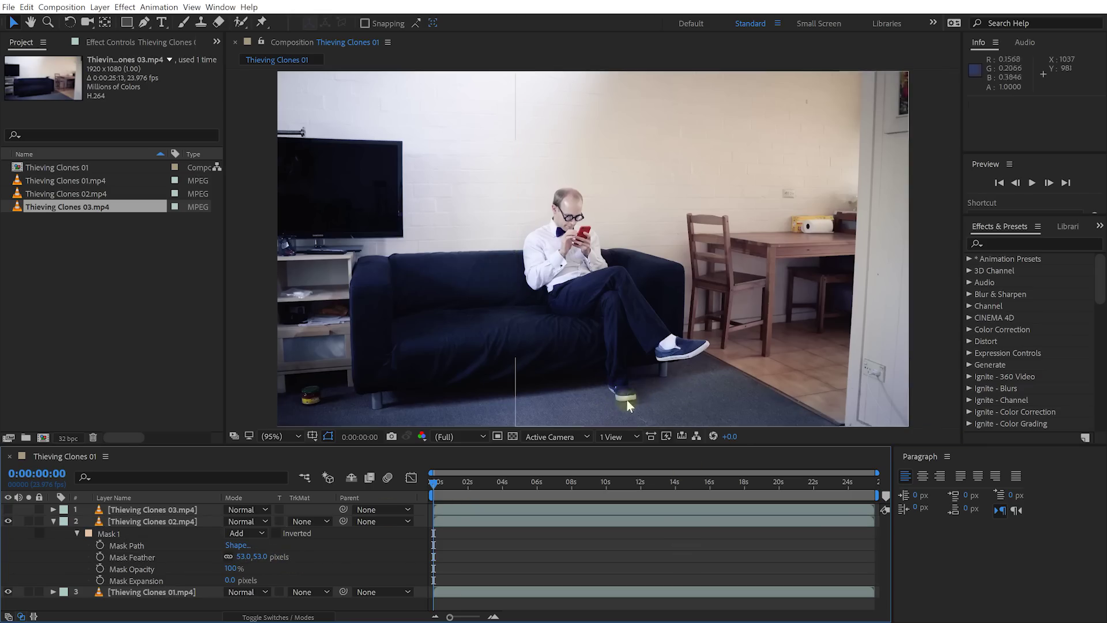
- Fine-tune Mask 1 by nudging the point under the shoe and moving the carpet-corner point slightly down onto the carpet
key(space)
scroll(615, 394, up, 4)
drag(598, 308, 589, 317)
click(119, 533)
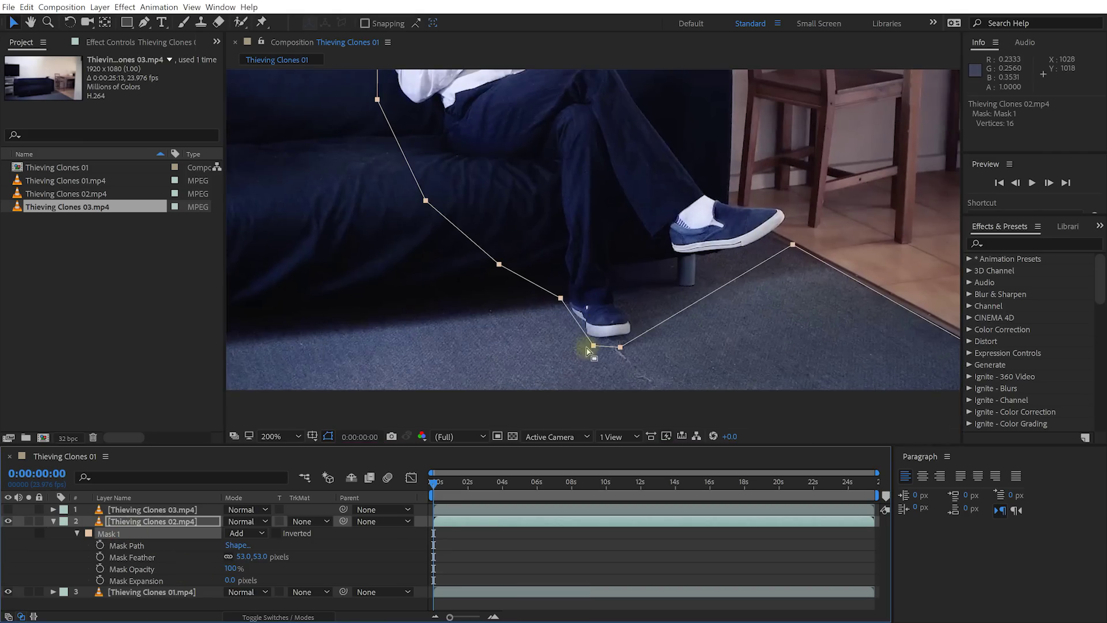
drag(593, 346, 589, 306)
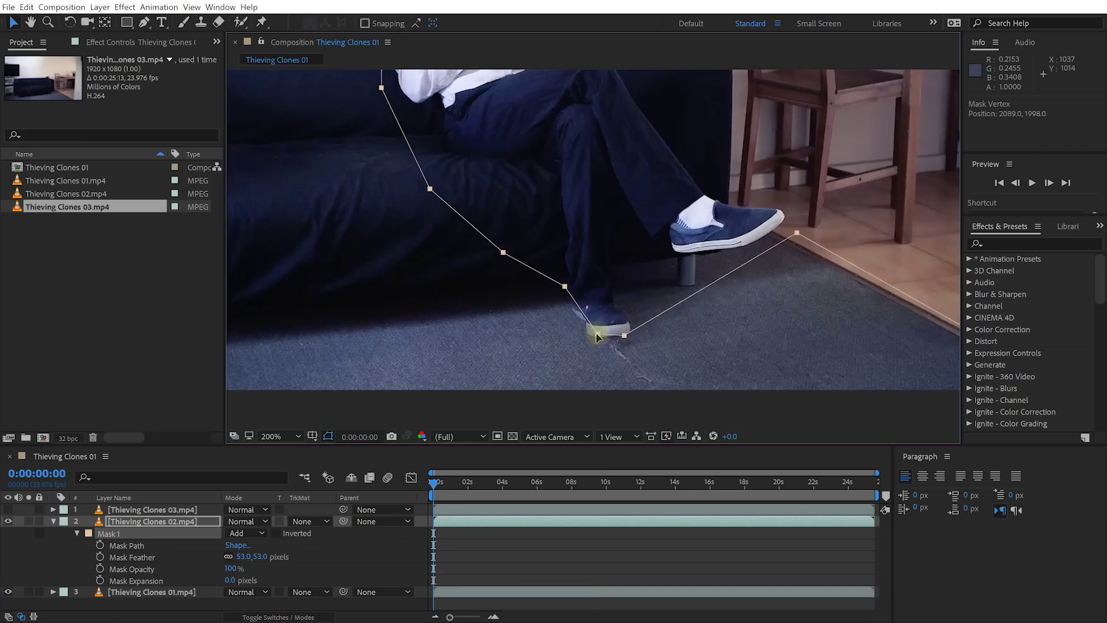
key(ctrl+z)
drag(621, 347, 623, 342)
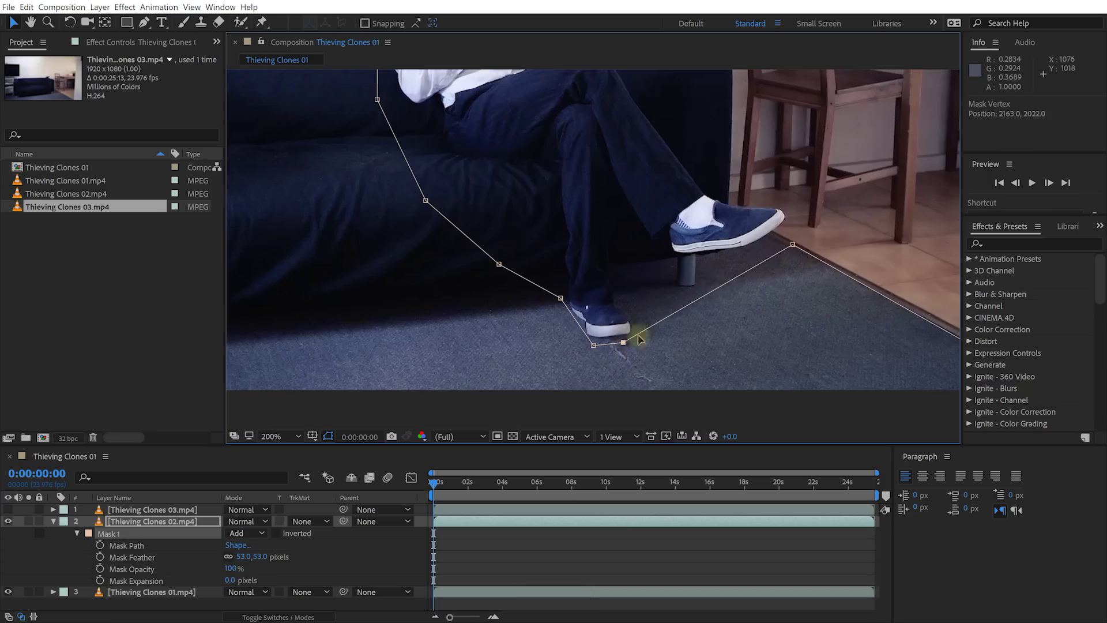
mouse_move(792, 246)
mouse_down()
mouse_move(781, 314)
mouse_move(801, 258)
mouse_up()
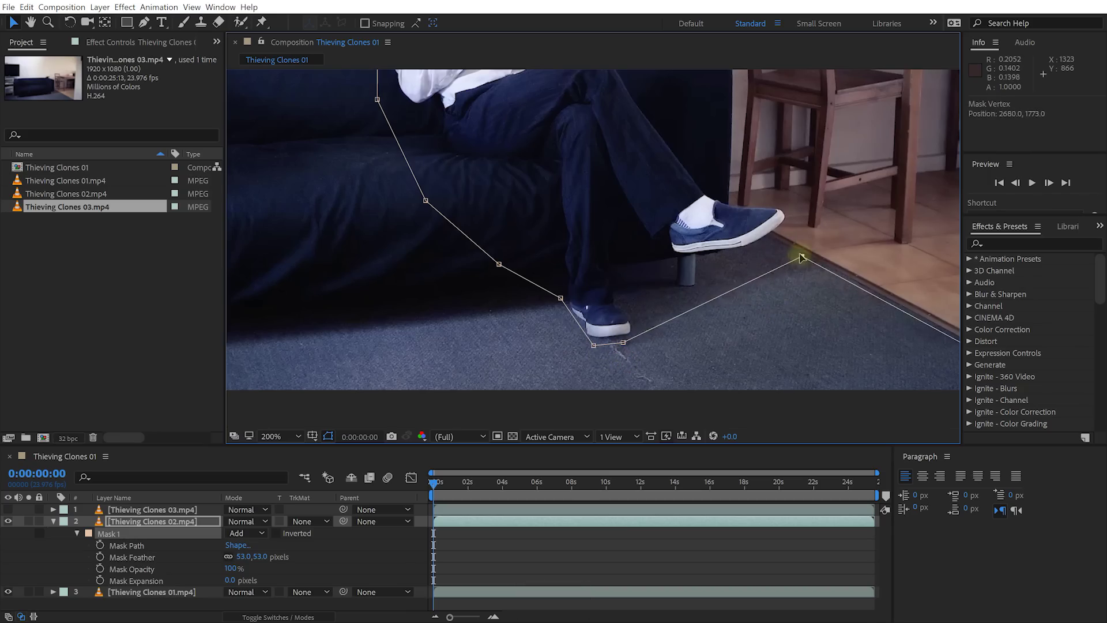
- Deselect the mask and scrub from the start to 0:00:11:13 to check how the two clones interact with its edge
scroll(606, 183, down, 2)
key(space)
drag(606, 184, 678, 266)
click(516, 549)
click(436, 481)
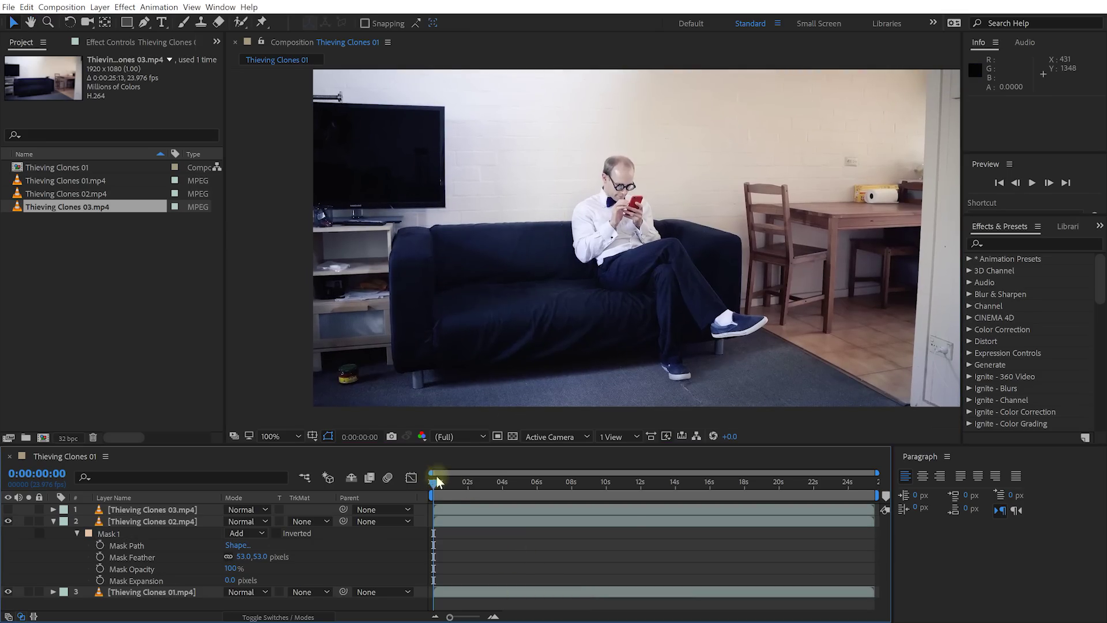
drag(437, 484, 635, 486)
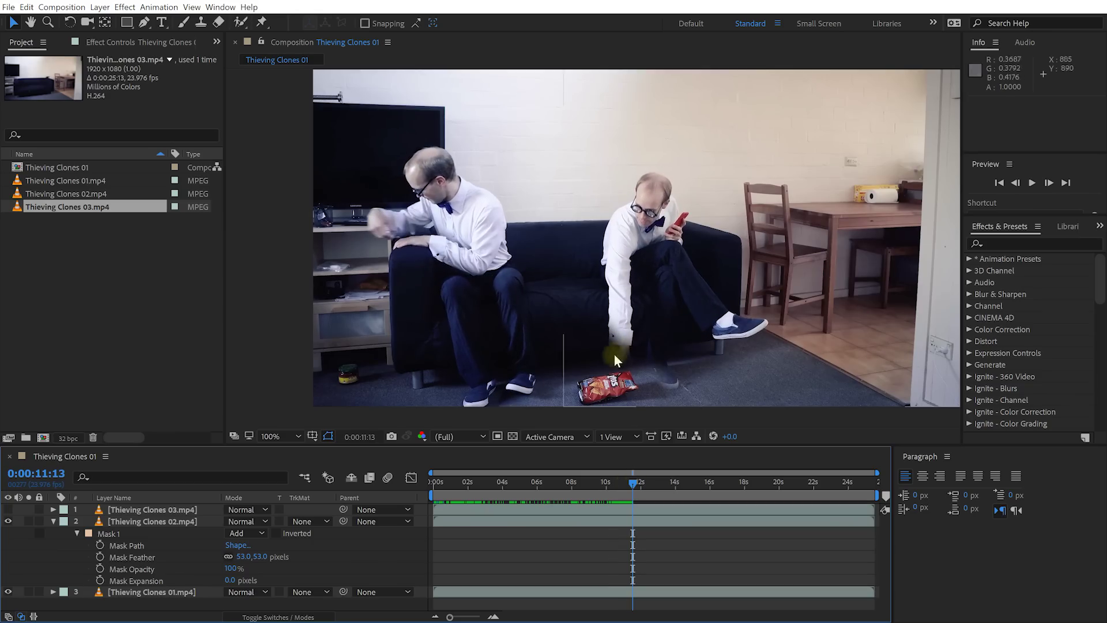
- Add a Mask Path keyframe to Mask 1 of the Thieving Clones 02.mp4 layer at 0:00:08:19
click(634, 522)
key(alt+slash)
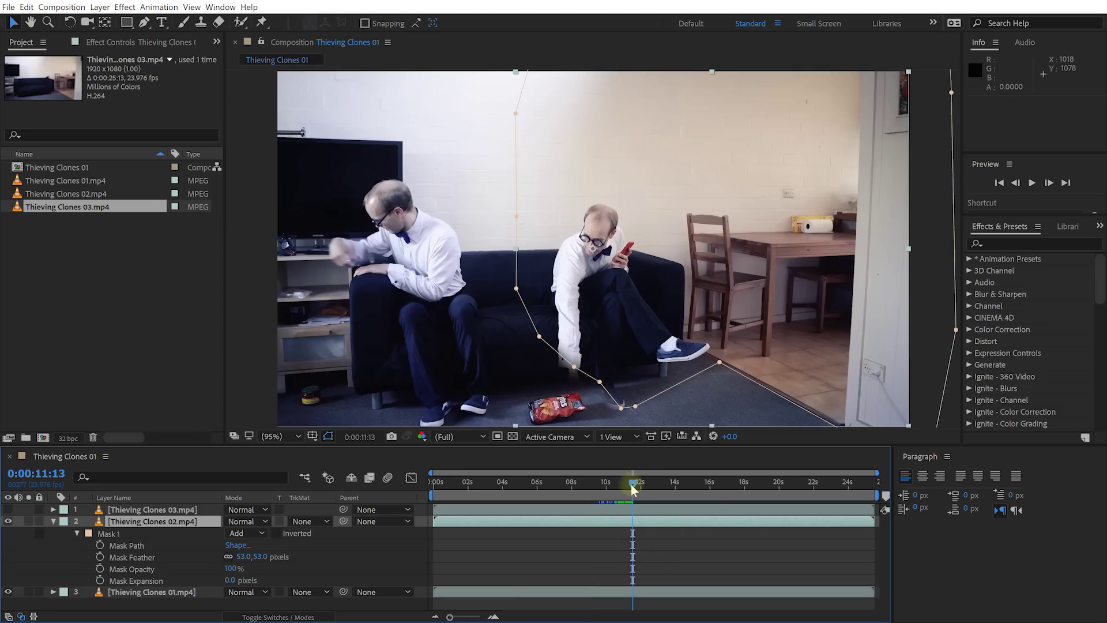
drag(634, 488, 600, 500)
drag(536, 334, 571, 365)
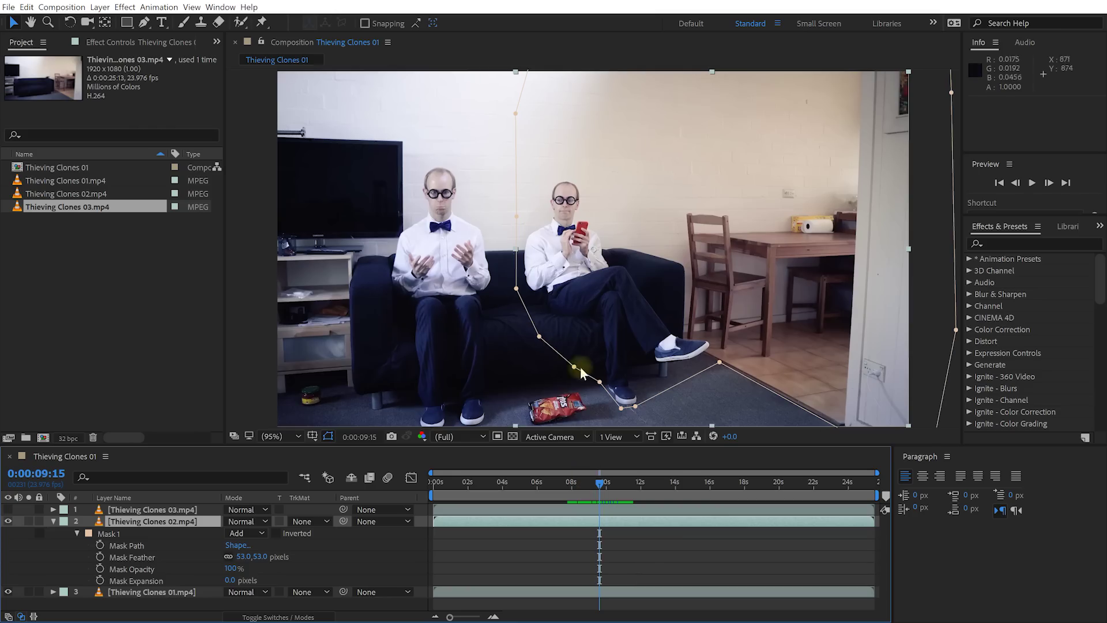
mouse_move(600, 486)
mouse_down()
mouse_move(622, 485)
mouse_move(572, 488)
mouse_move(585, 490)
mouse_up()
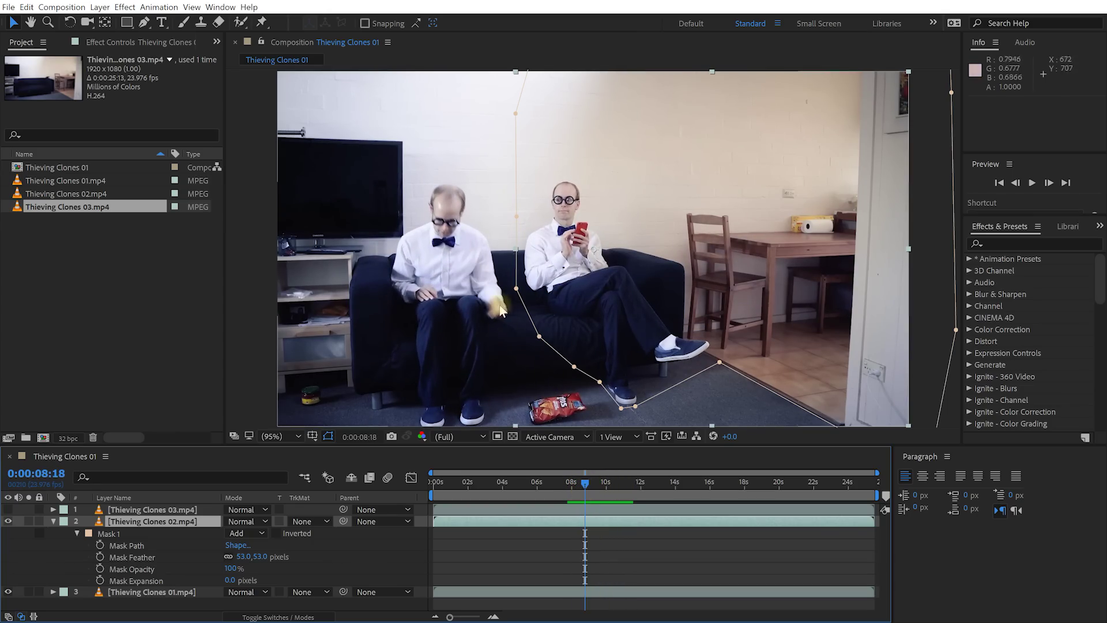
drag(586, 483, 587, 484)
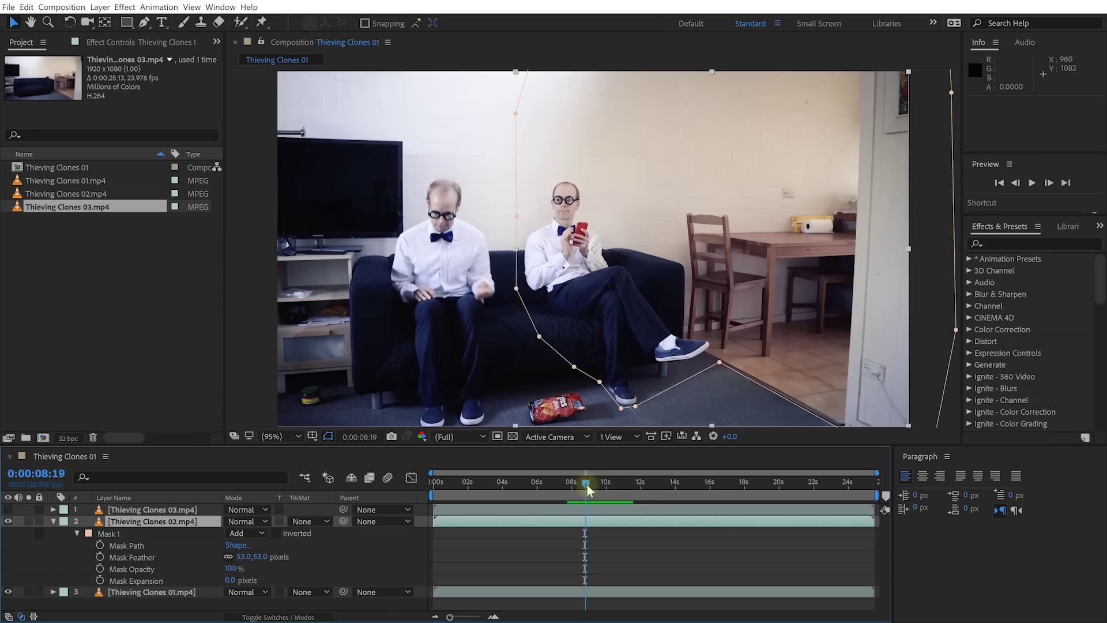
click(100, 546)
- At 0:00:10:09, reshape Mask 1 so its lower points extend below the frame and enclose the chip bag and planted foot
drag(588, 485, 622, 485)
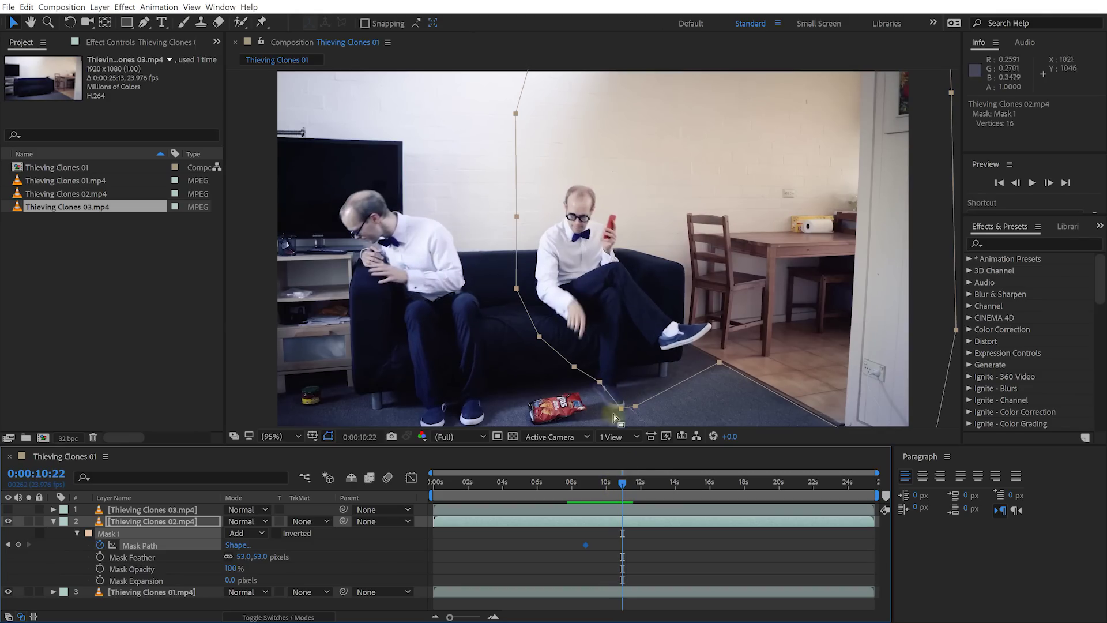
drag(622, 481, 611, 488)
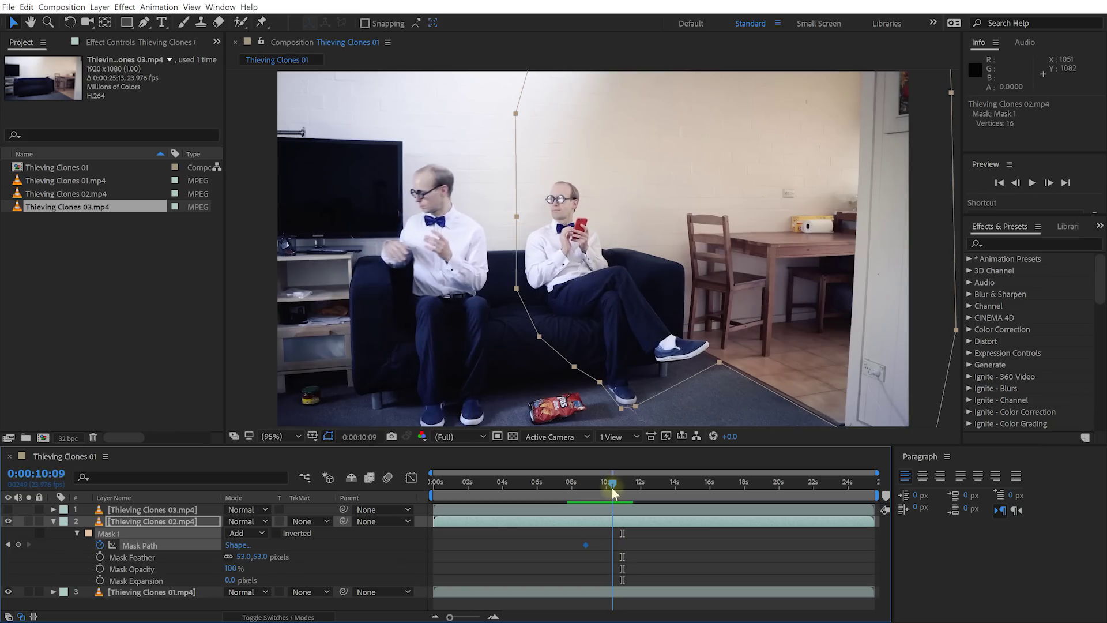
click(530, 378)
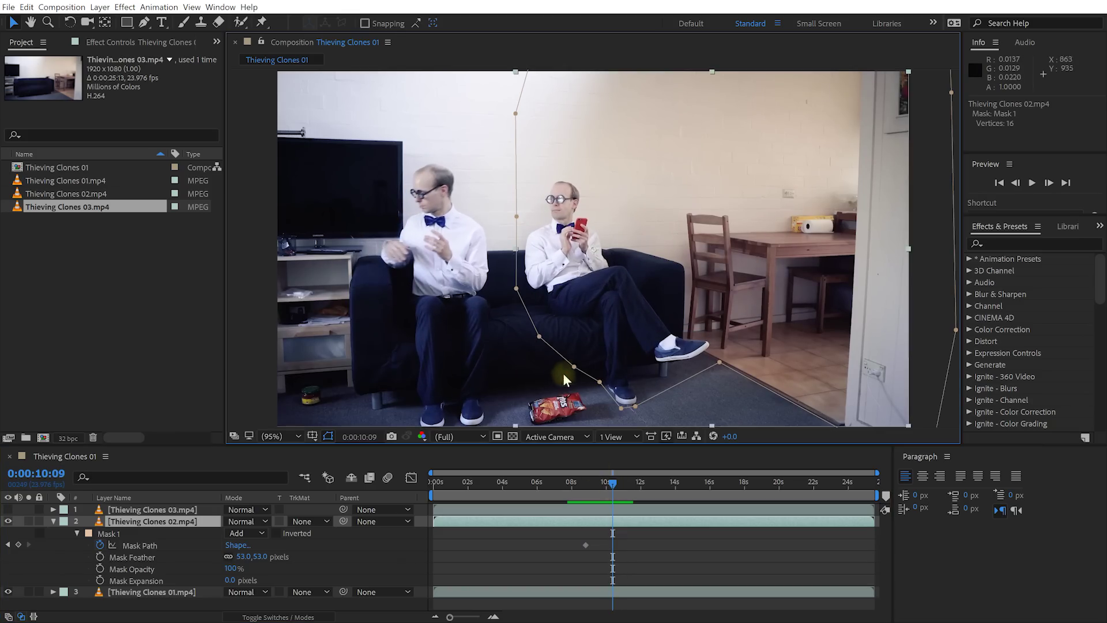
drag(575, 367, 513, 424)
drag(539, 336, 591, 385)
key(space)
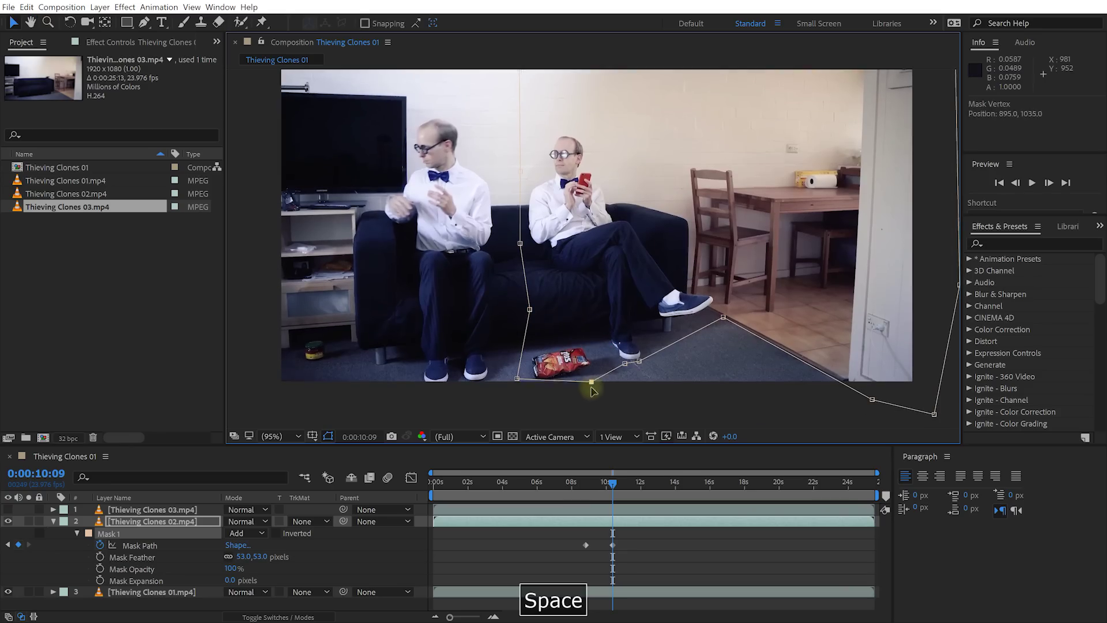
drag(517, 377, 522, 393)
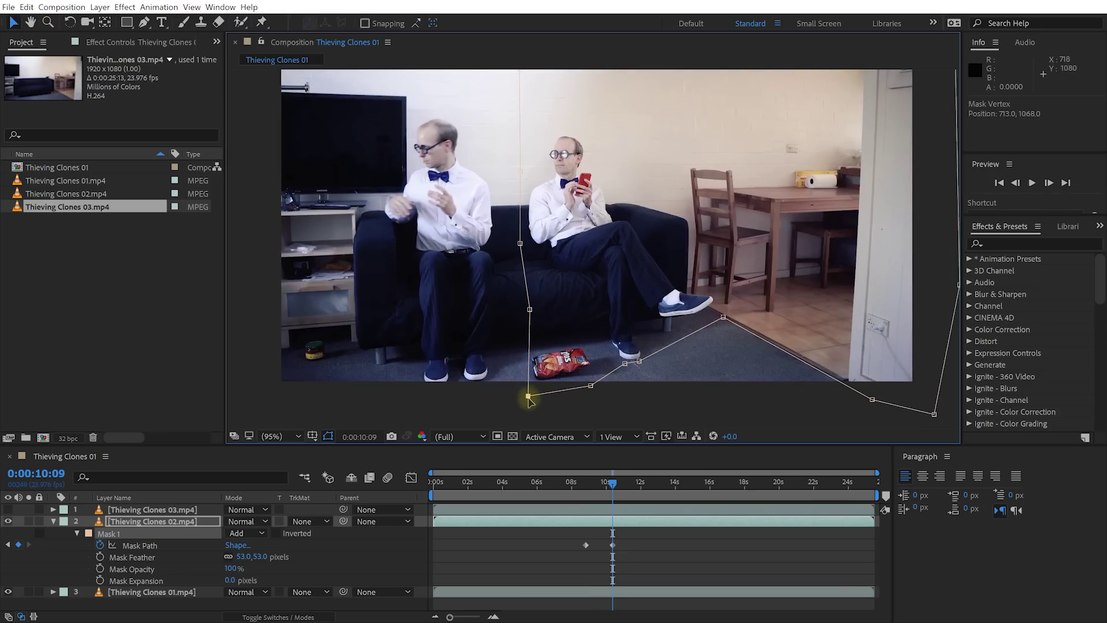
drag(625, 363, 658, 385)
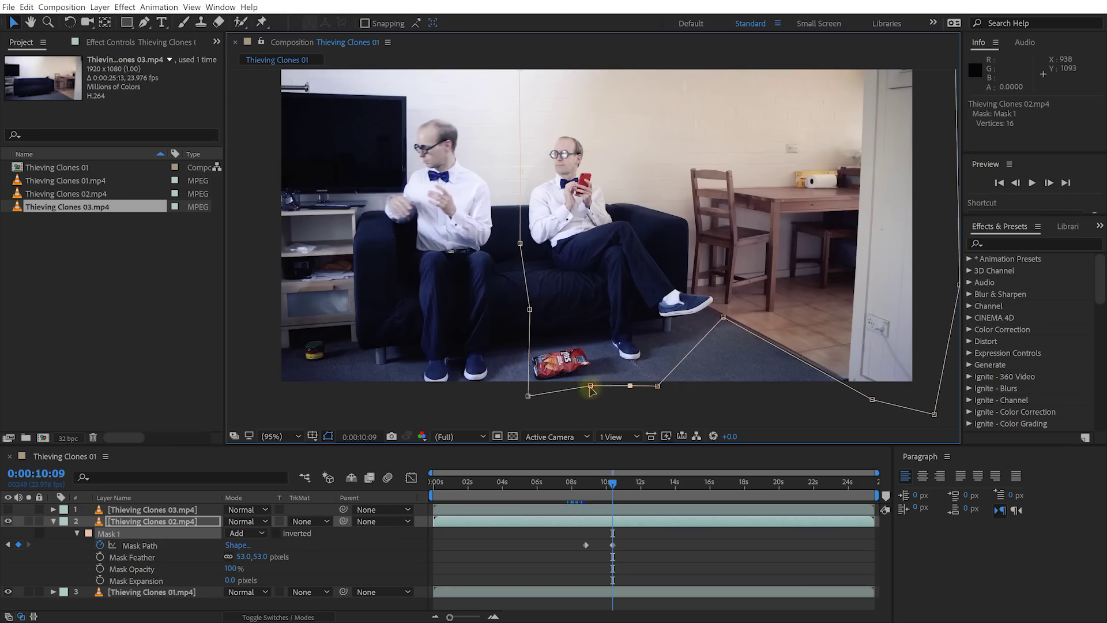
- Deselect the layer and scrub between the two Mask Path keyframes and on to 0:00:10:18 to check the mask transition
key(space)
drag(607, 341, 631, 531)
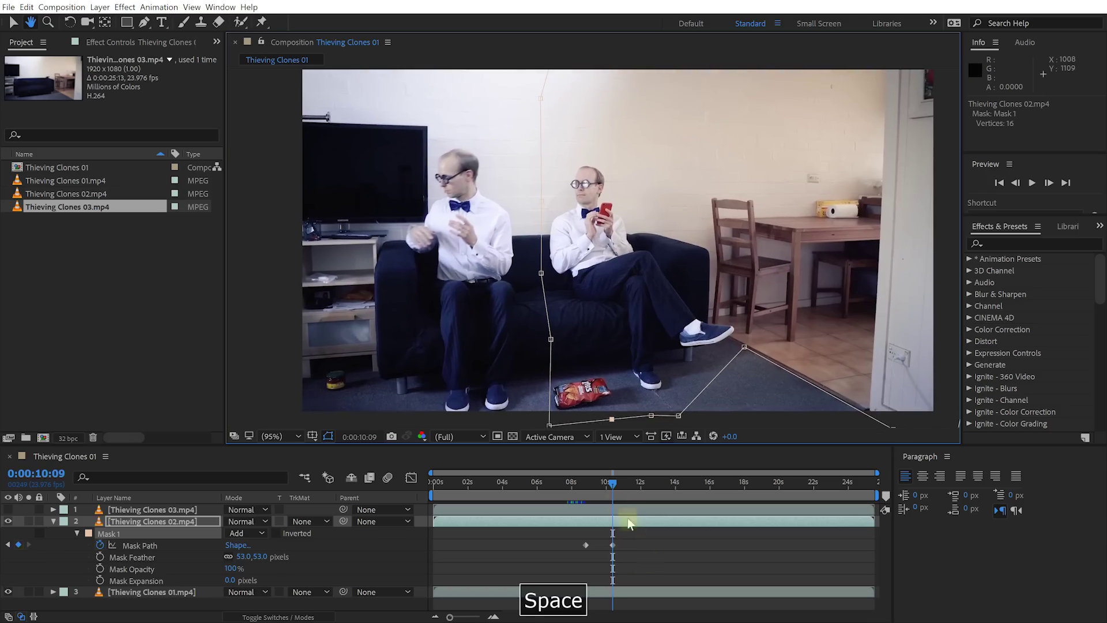
click(626, 541)
mouse_move(613, 483)
mouse_down()
mouse_move(586, 487)
mouse_move(601, 497)
mouse_up()
key(space)
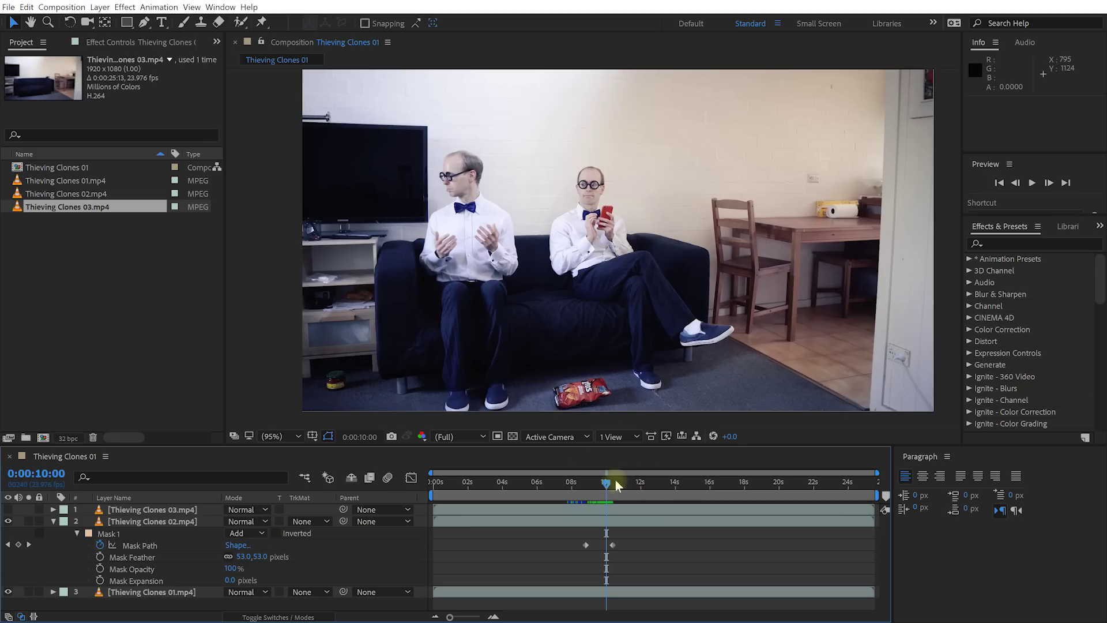
drag(595, 484, 619, 490)
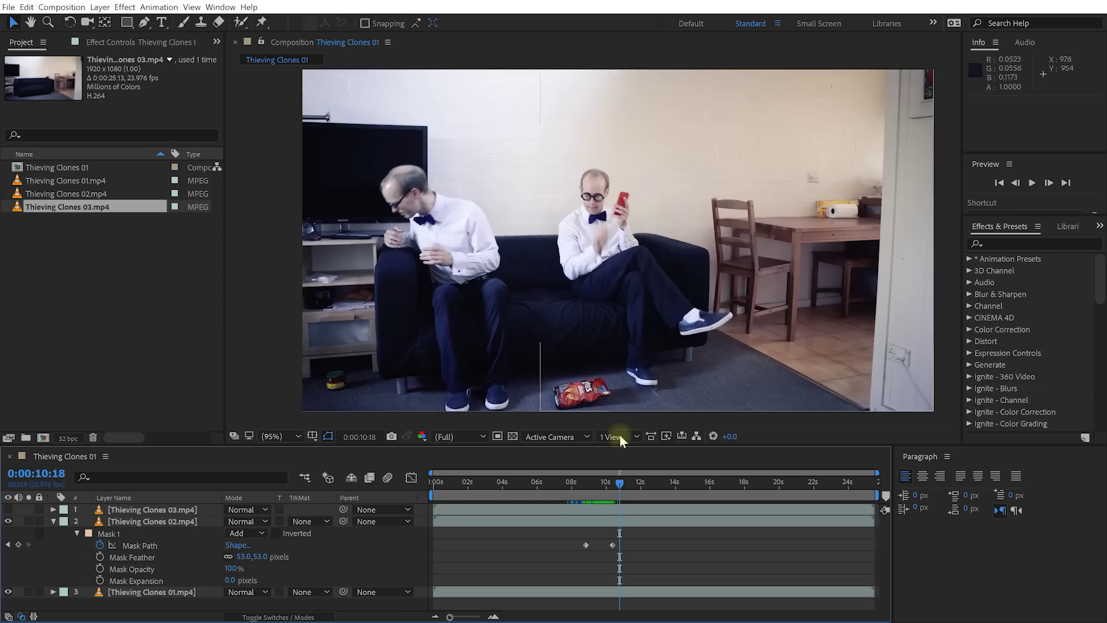
- Select the Thieving Clones 02.mp4 layer and scrub on to 0:00:17:11 to check the mask against the rest of the action
click(626, 520)
mouse_move(616, 483)
mouse_down()
mouse_move(587, 482)
mouse_move(618, 500)
mouse_up()
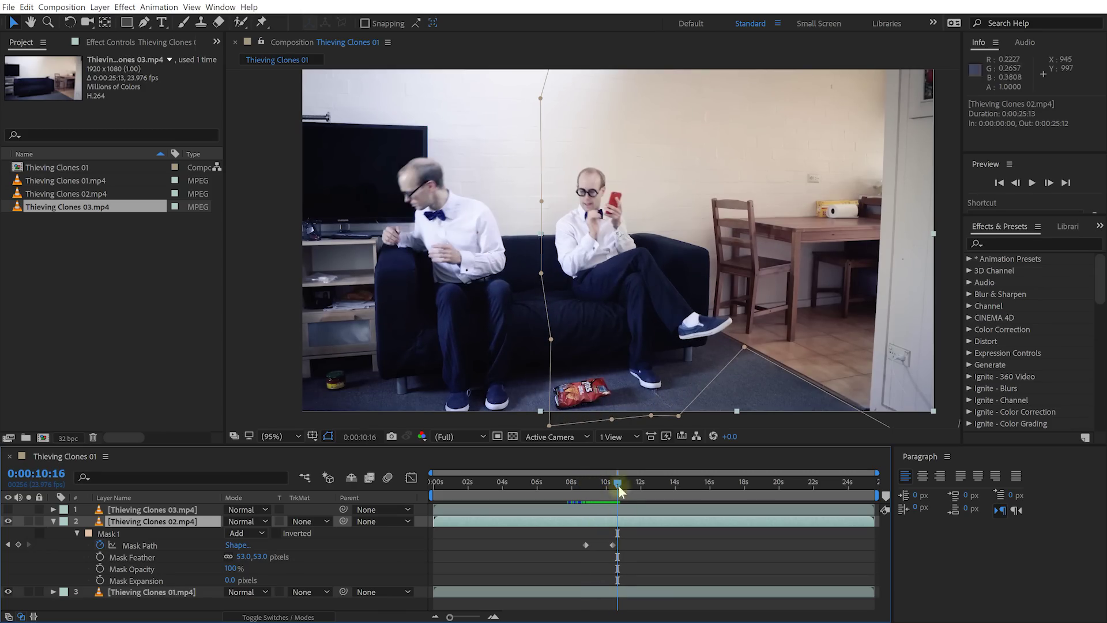
click(618, 487)
drag(622, 487, 745, 490)
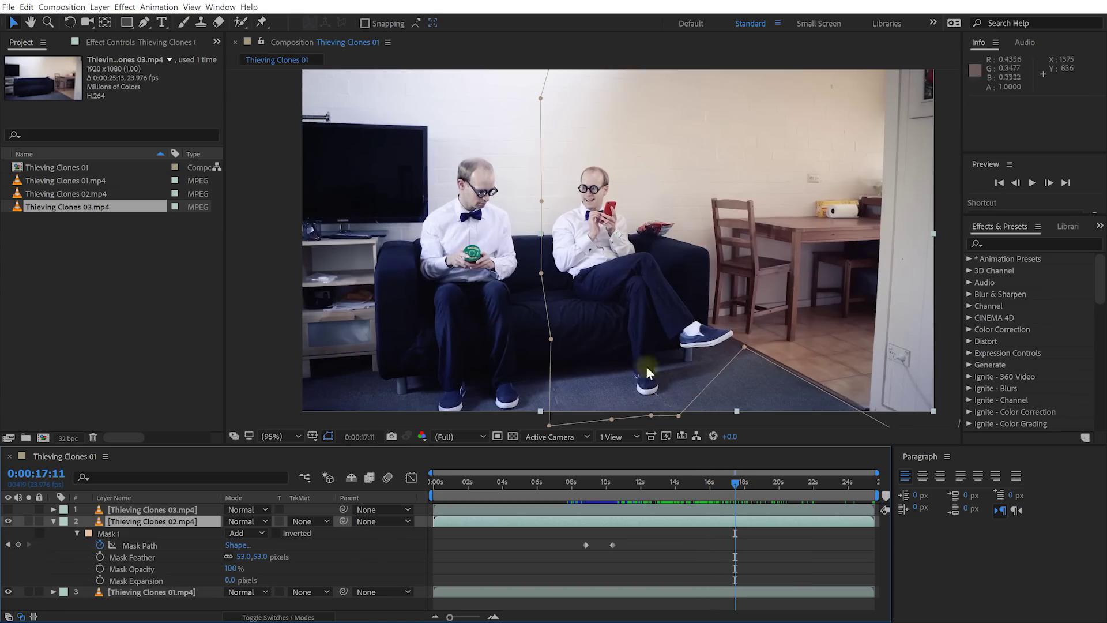
- Collapse the Thieving Clones 02.mp4 layer's properties, then show and select the Thieving Clones 03.mp4 layer at 0:00:17:11
click(53, 522)
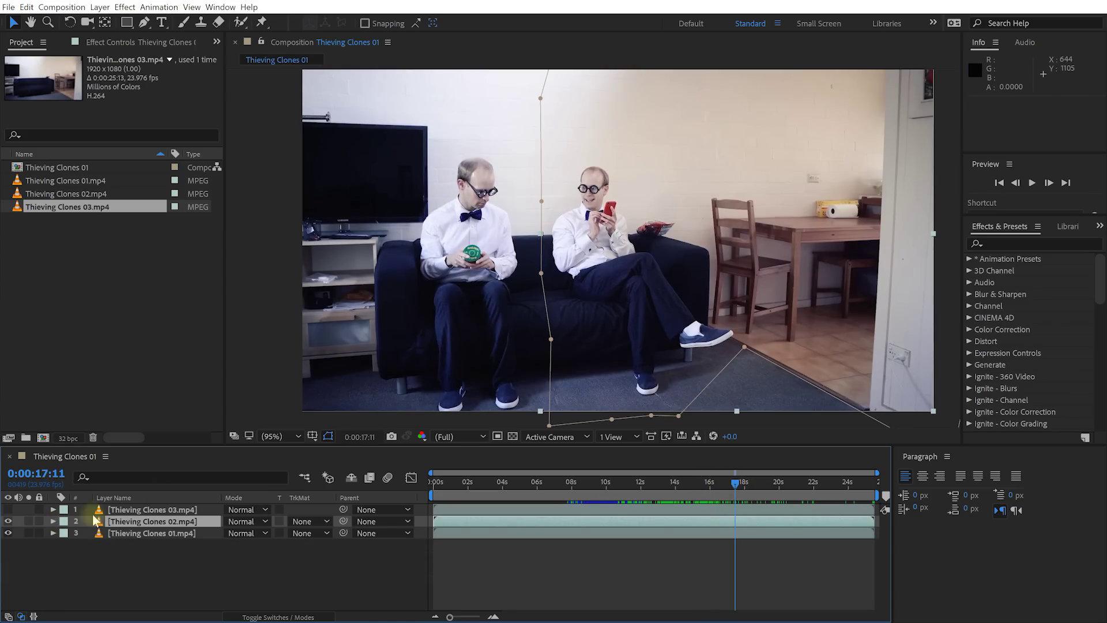
click(8, 509)
click(813, 220)
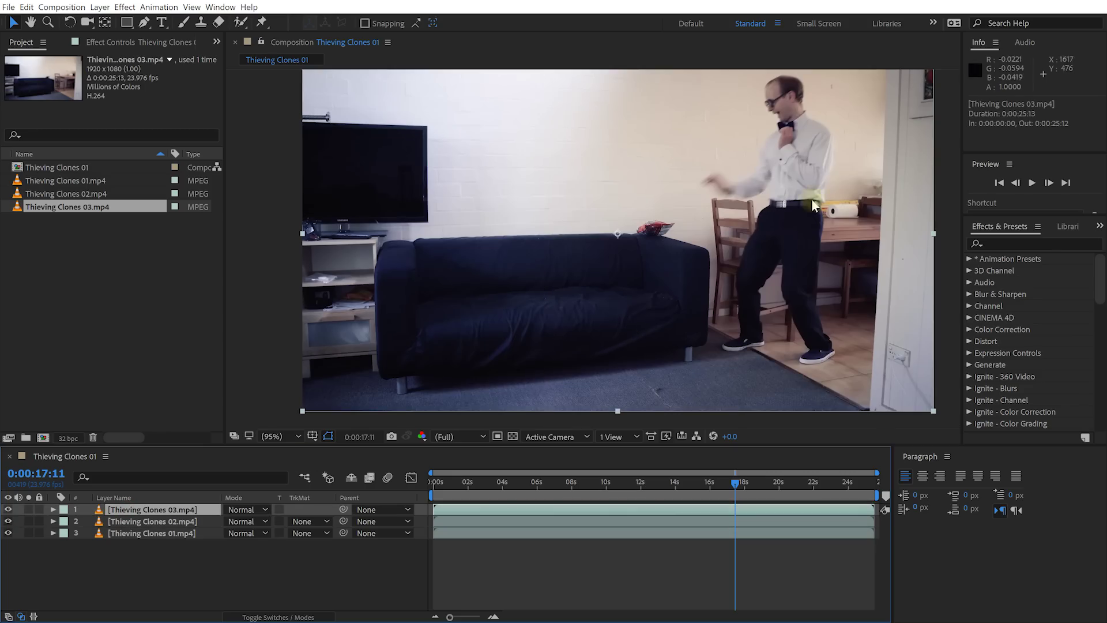
key(space)
drag(805, 210, 782, 136)
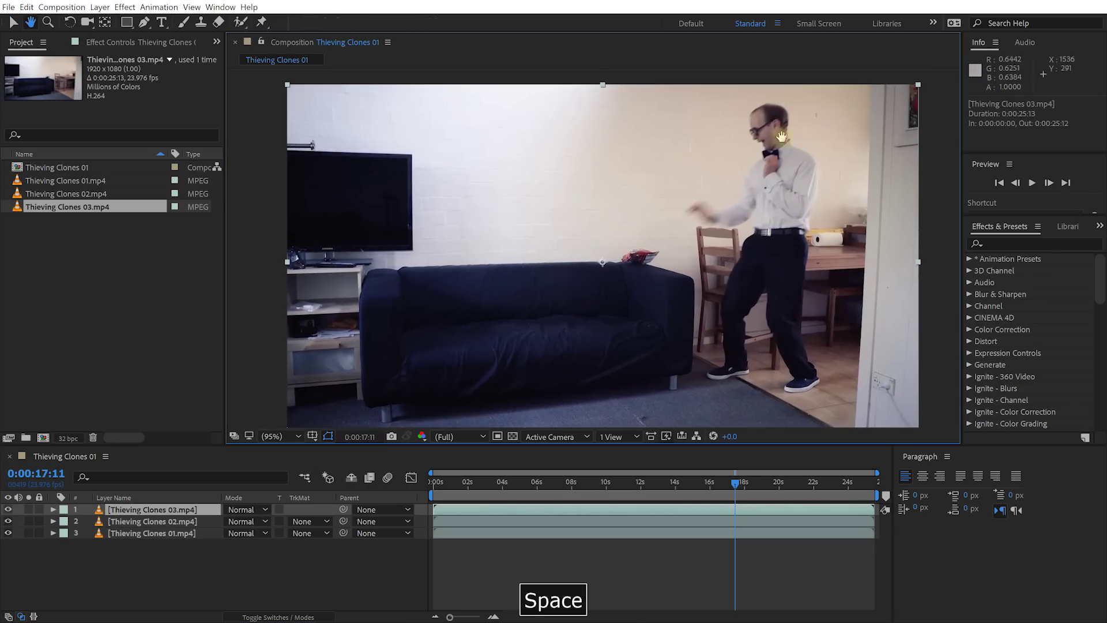
- At 0:00:17:10, start a Pen tool mask on the Thieving Clones 03.mp4 layer, running from above the frame down the wall facing the standing clone
mouse_move(728, 483)
mouse_down()
mouse_move(711, 490)
mouse_move(731, 498)
mouse_up()
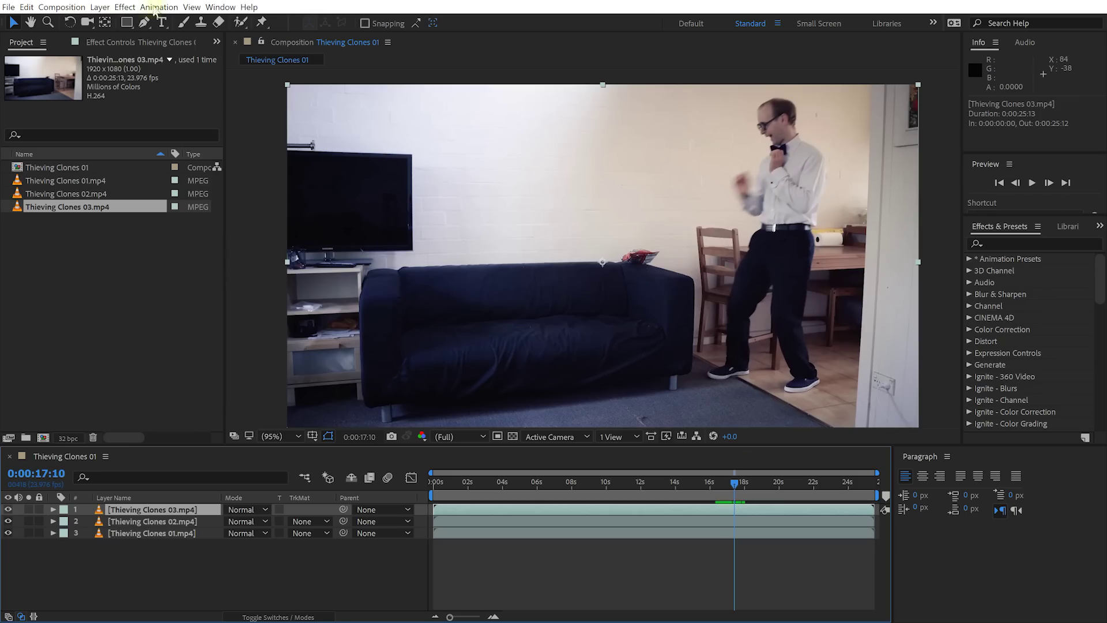
click(145, 24)
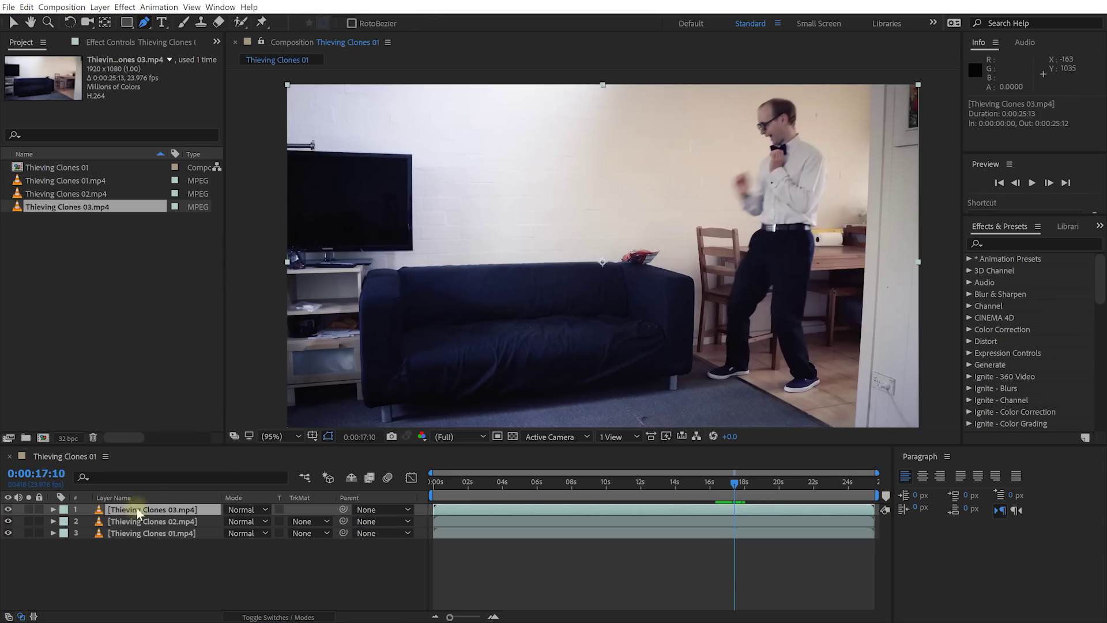
scroll(732, 216, down, 1)
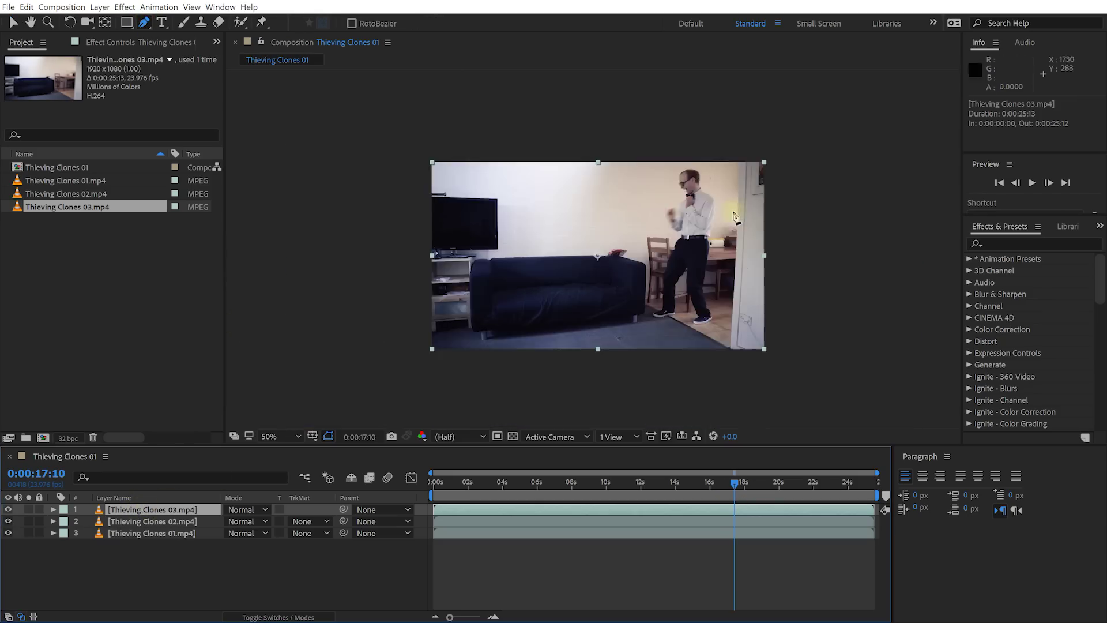
key(space)
scroll(696, 169, down, 1)
click(685, 151)
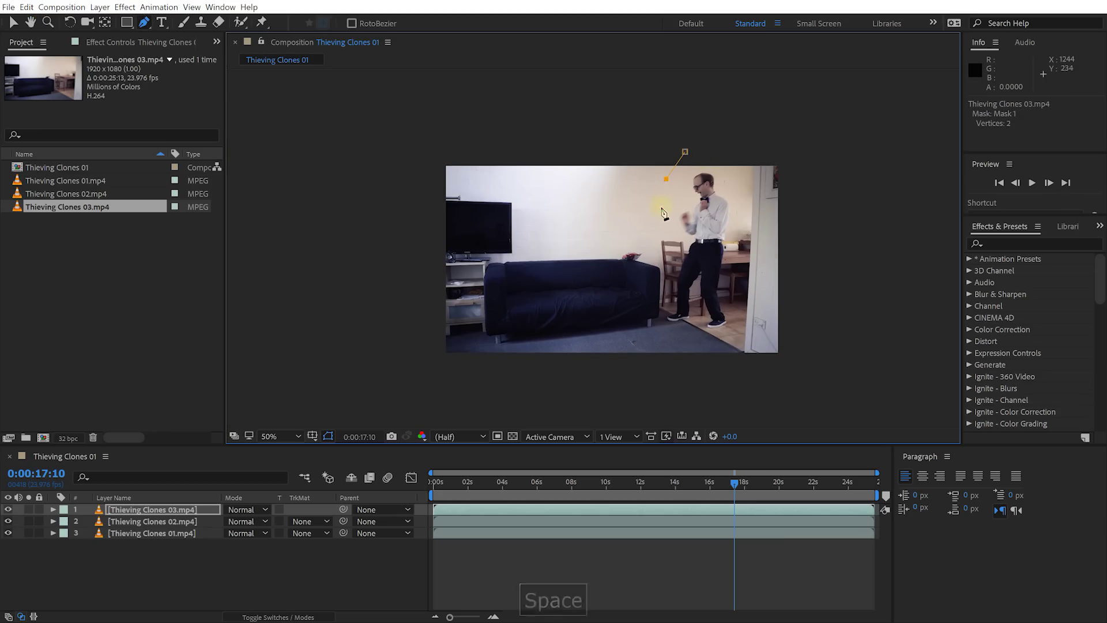
click(667, 179)
drag(665, 228, 667, 247)
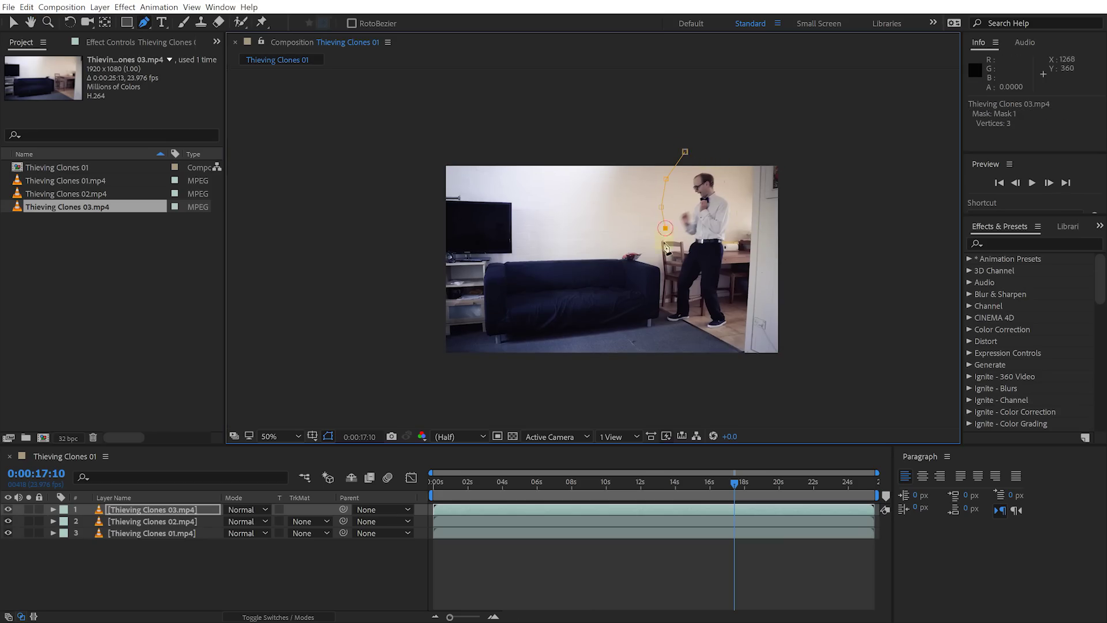
- Continue the mask down past the chair and around the standing clone's front shoe, and undo the last point placed below the frame
key(space)
scroll(679, 306, up, 4)
click(667, 319)
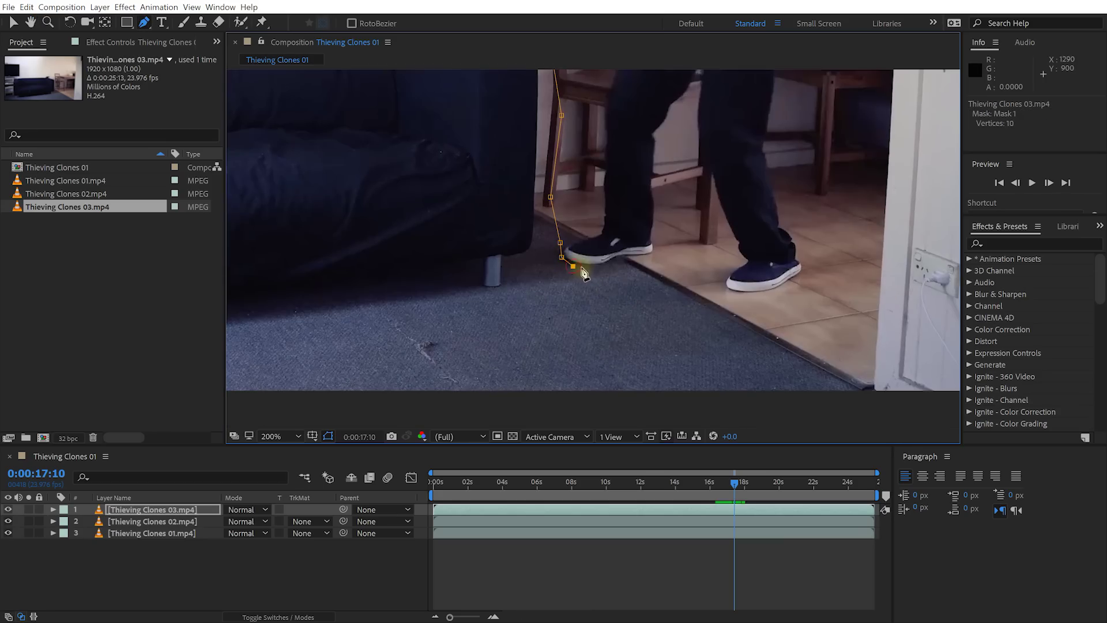
click(612, 265)
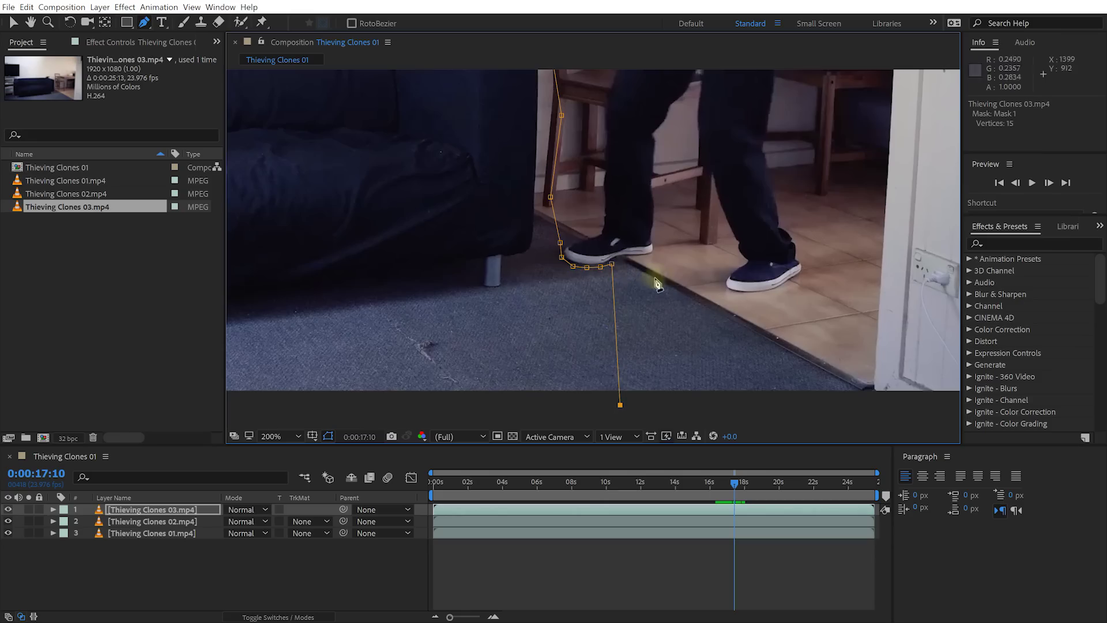
key(ctrl+z)
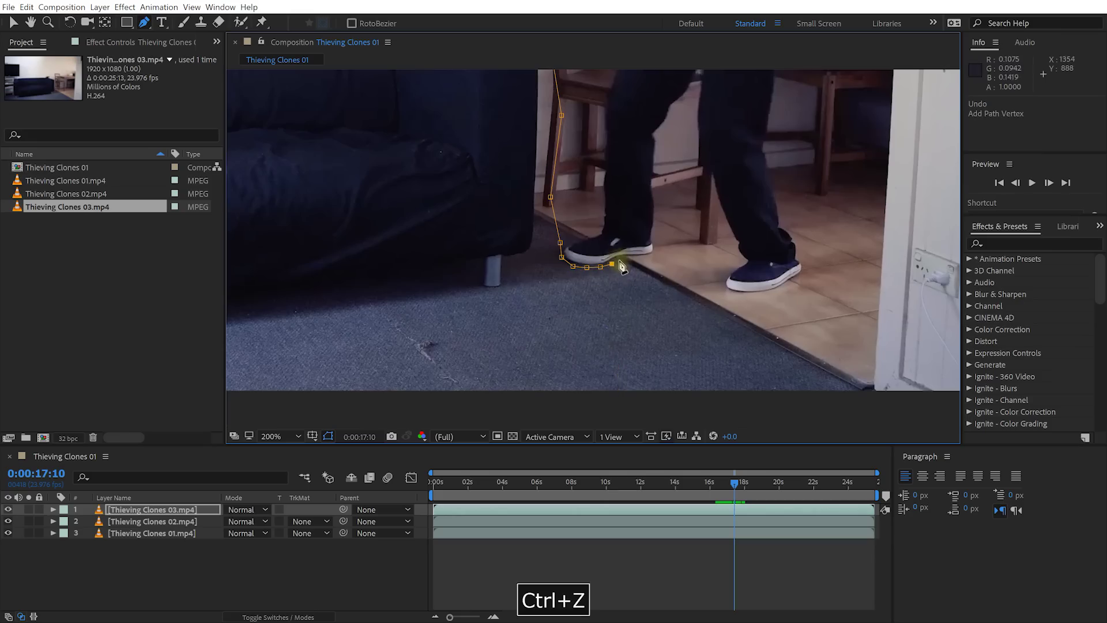
- Continue the mask along the carpet and tile edge, up the door frame, and close it above the frame over the clone's head
click(654, 278)
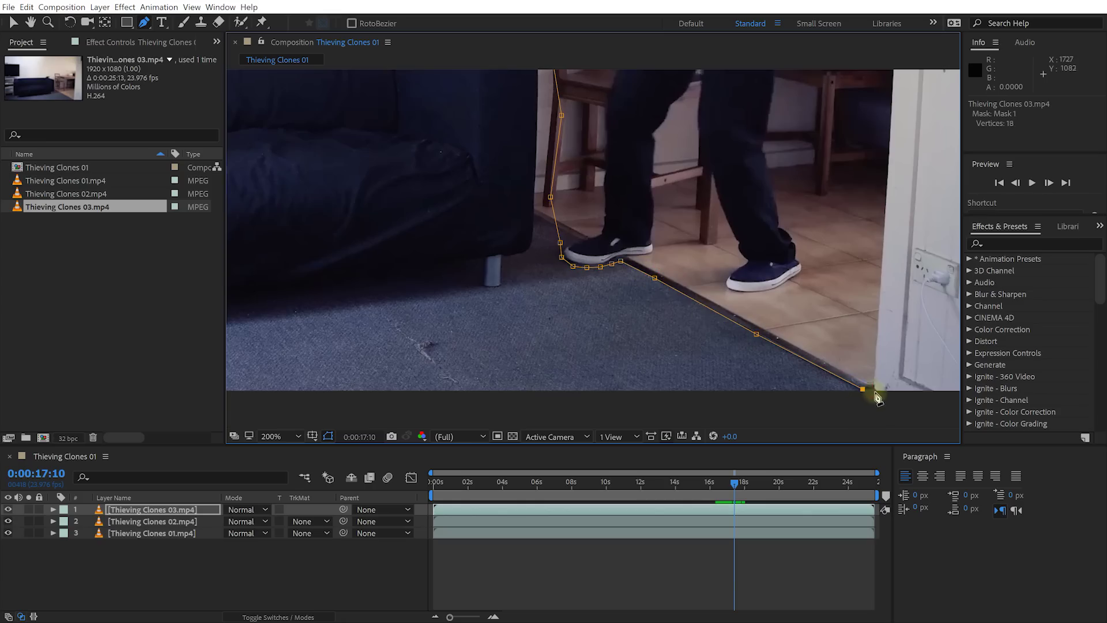
click(893, 137)
scroll(893, 137, down, 2)
key(space)
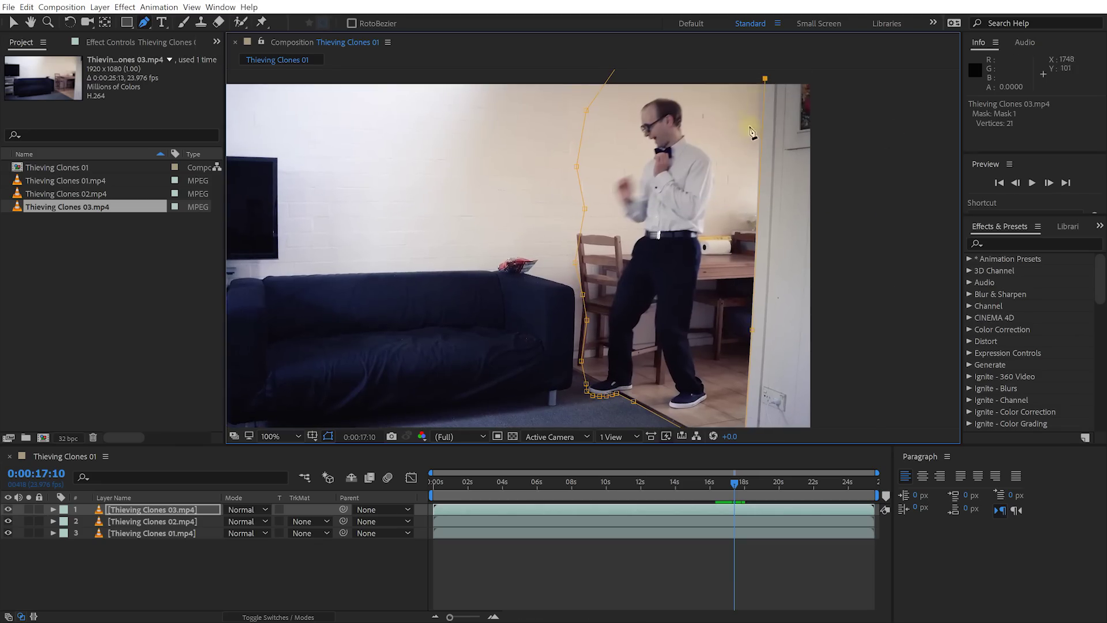
key(space)
drag(733, 62, 757, 85)
click(758, 85)
click(648, 81)
click(648, 81)
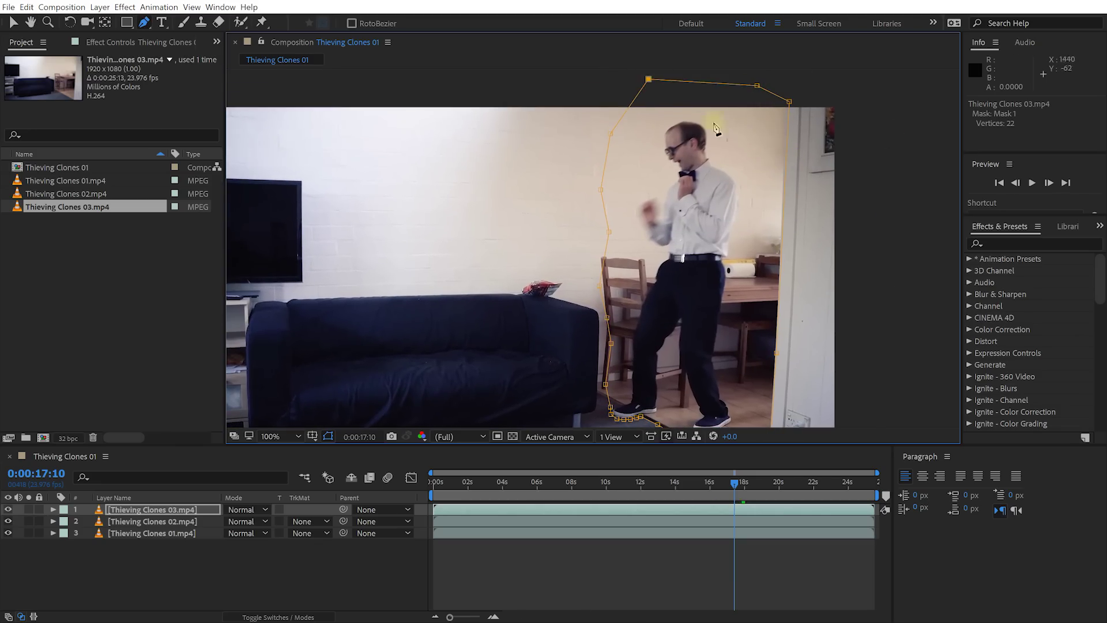
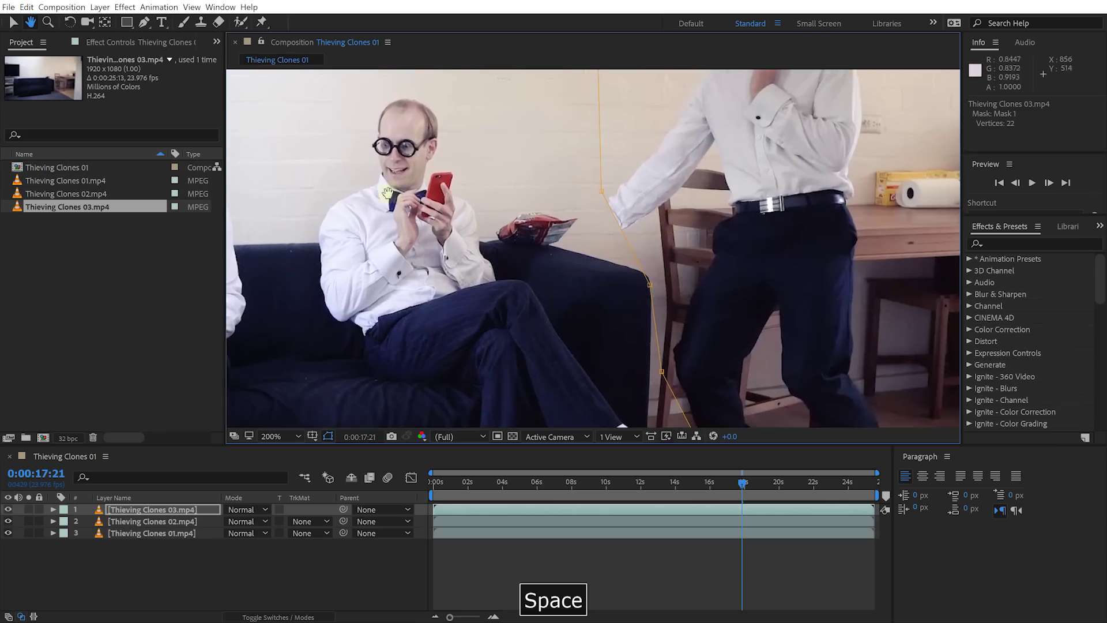
drag(710, 353, 721, 269)
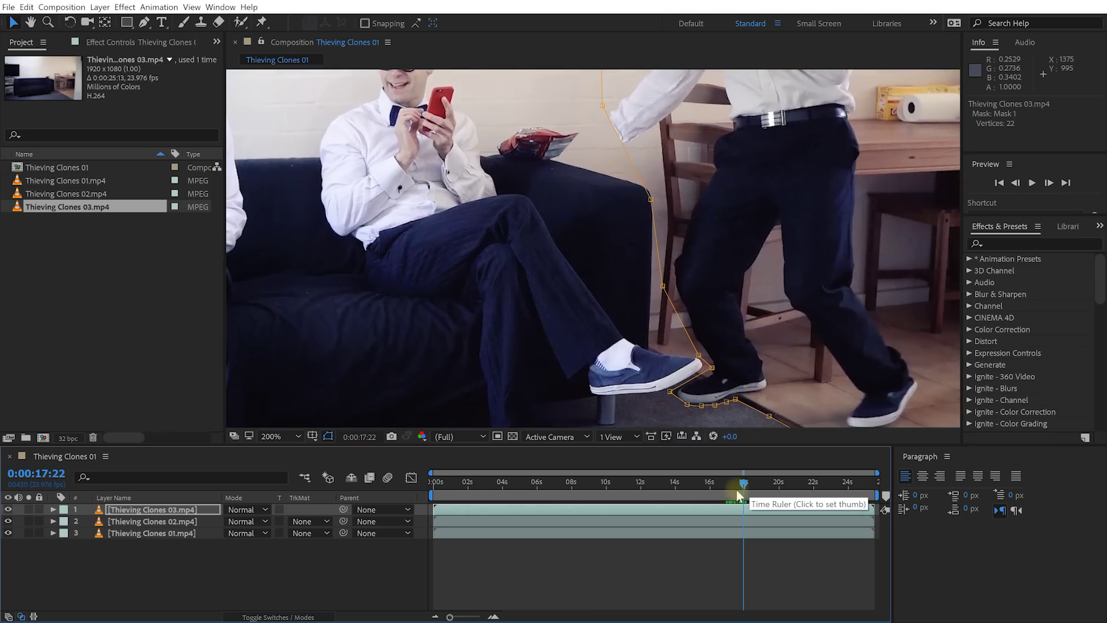
drag(574, 249, 626, 296)
click(741, 486)
key(ctrl+z)
- At 0:00:14:19, show the Mask 1 properties of the Thieving Clones 03.mp4 layer and turn on Mask Path keyframing
drag(742, 483, 690, 483)
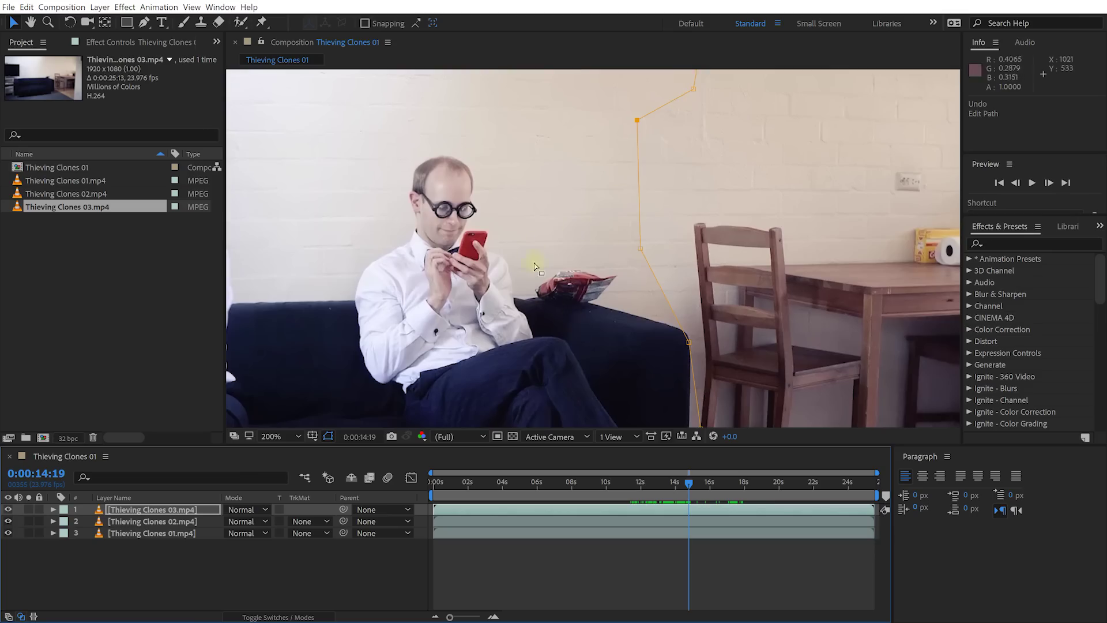
click(152, 510)
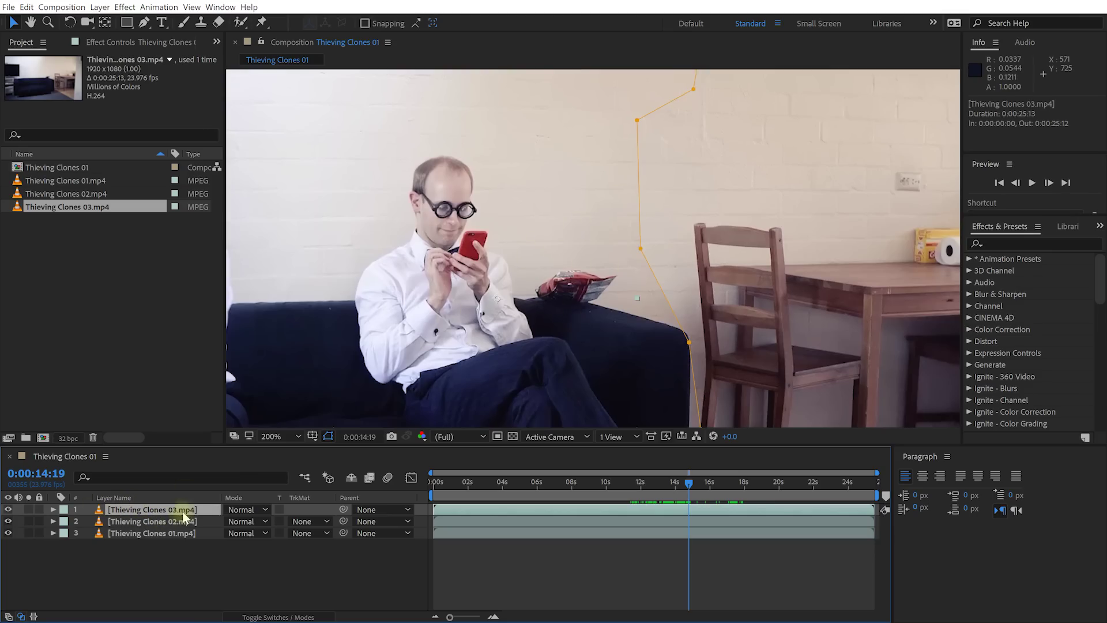
key(m)
key(m)
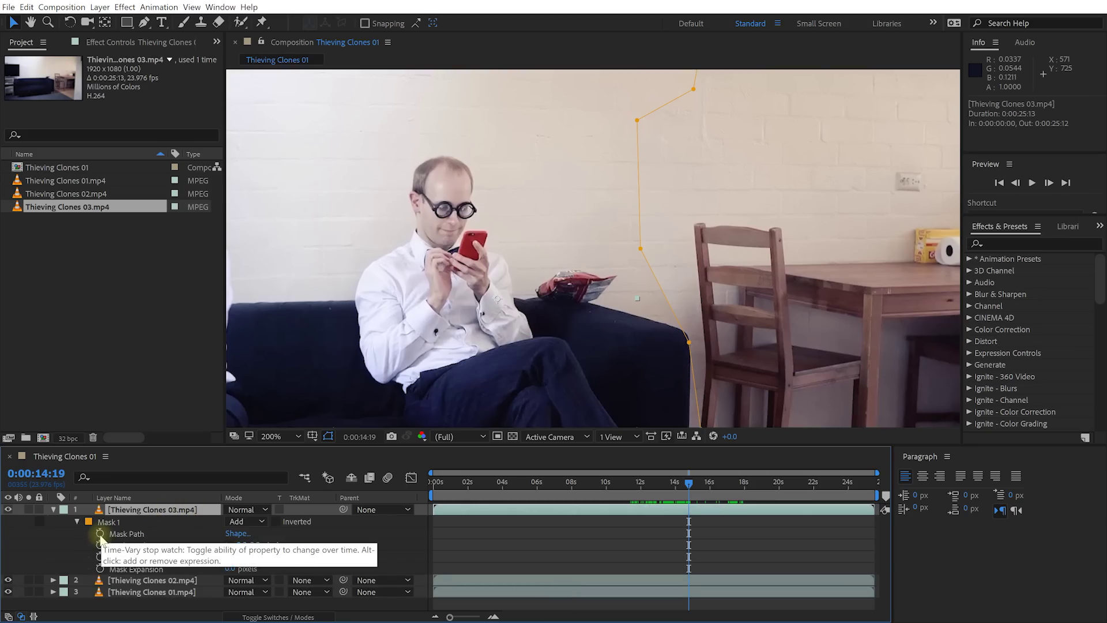
click(101, 534)
- At 0:00:17:11, reshape Mask 1 so it reaches across the wall and sofa arm to enclose the chip bag and reaching hand
drag(690, 484, 735, 487)
drag(641, 285, 531, 141)
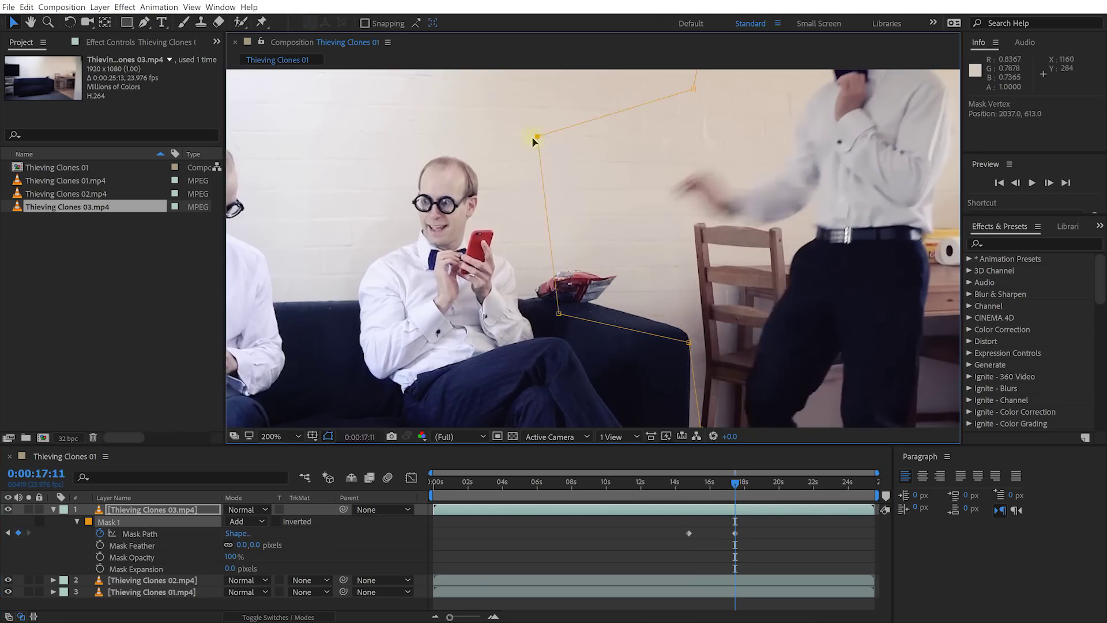
drag(521, 275, 526, 299)
drag(690, 342, 684, 342)
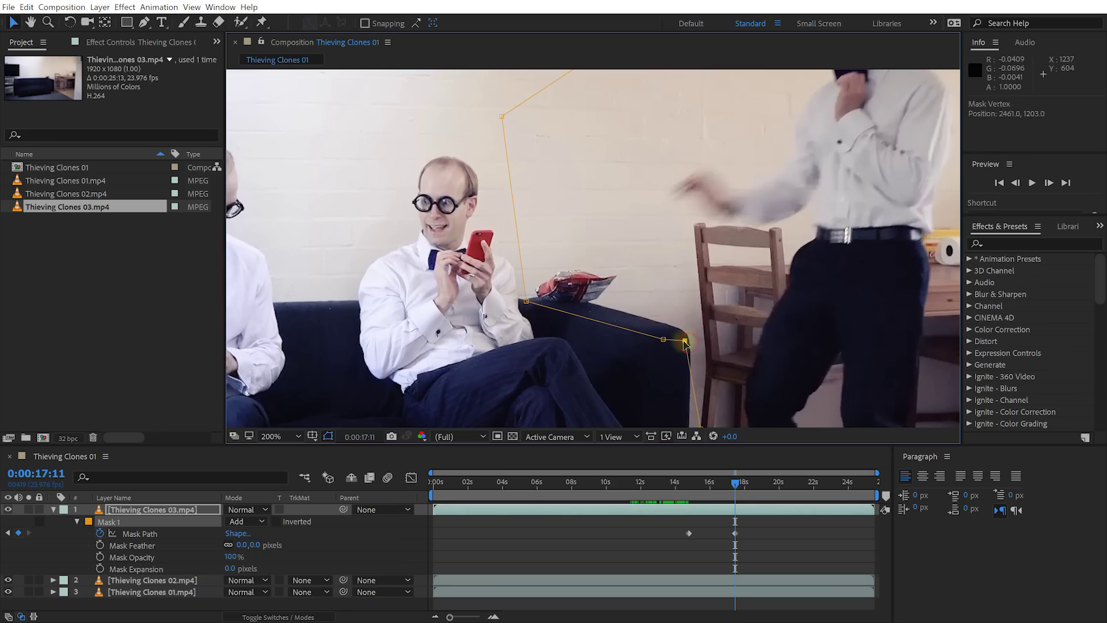
- Check the mask transition around the chip bag at 0:00:17:03 and set Mask 1's feather to 30 pixels
click(741, 484)
mouse_move(742, 485)
mouse_down()
mouse_move(768, 486)
mouse_move(710, 491)
mouse_move(729, 501)
mouse_up()
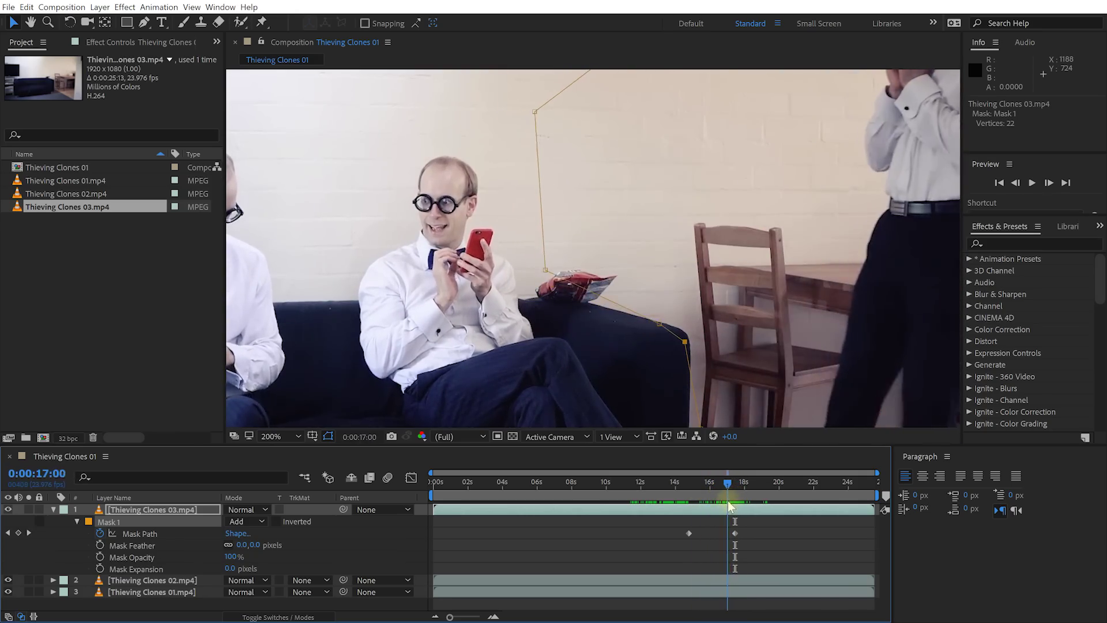
key(period)
key(space)
drag(539, 312, 526, 298)
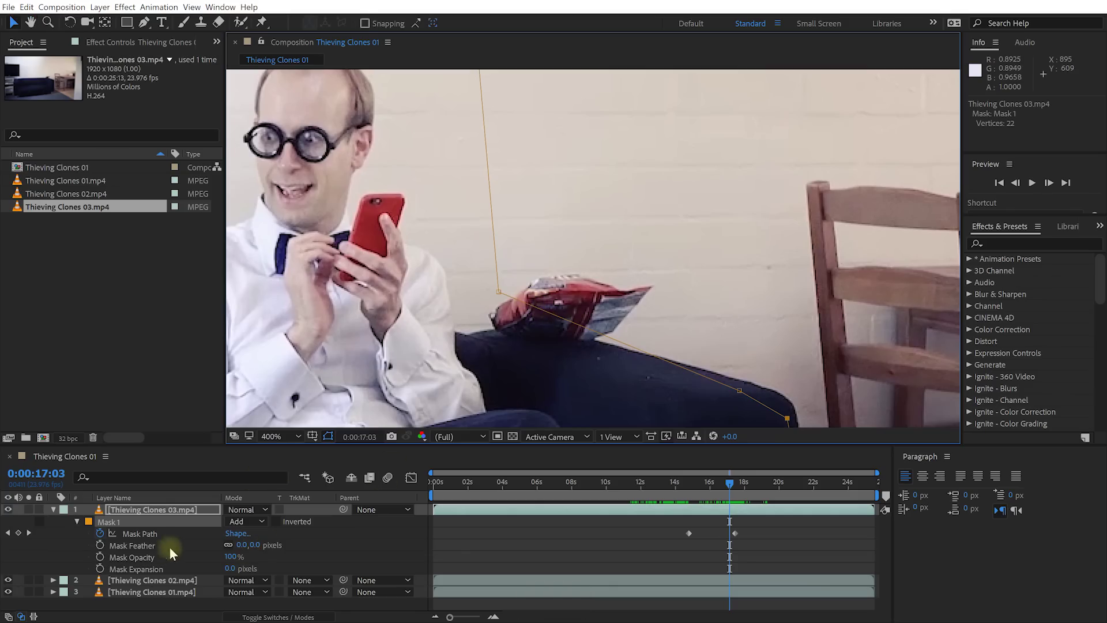
drag(244, 547, 259, 548)
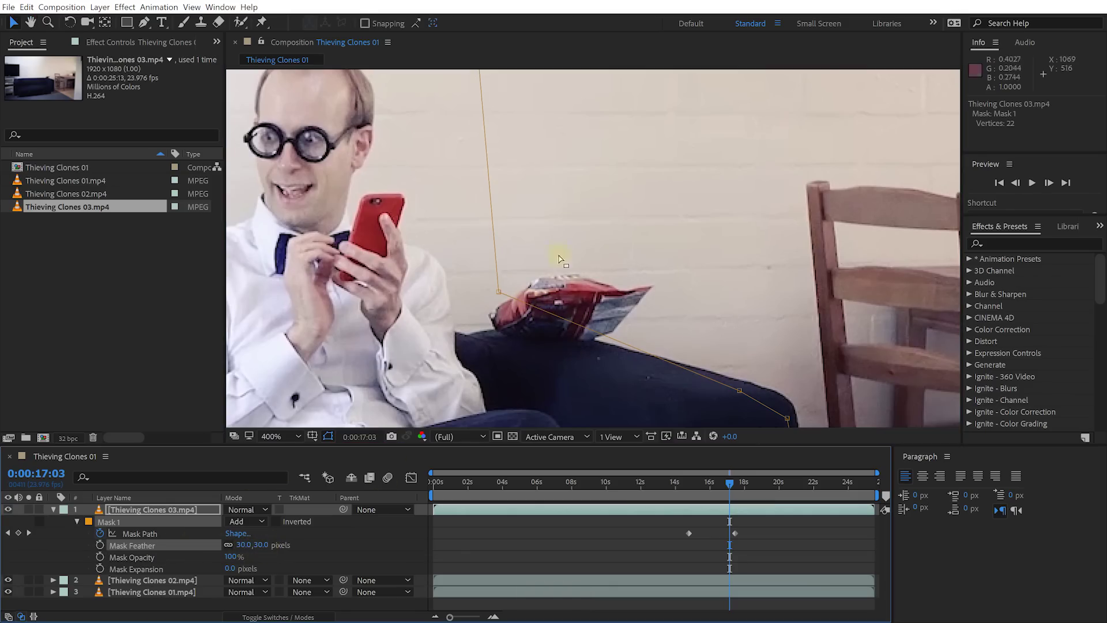
- Check the mask around the feet at 0:00:20:01, and at 0:00:17:04 adjust the points at the toe of the seated clone's shoe
scroll(613, 242, down, 2)
drag(628, 200, 780, 483)
key(space)
drag(721, 328, 730, 199)
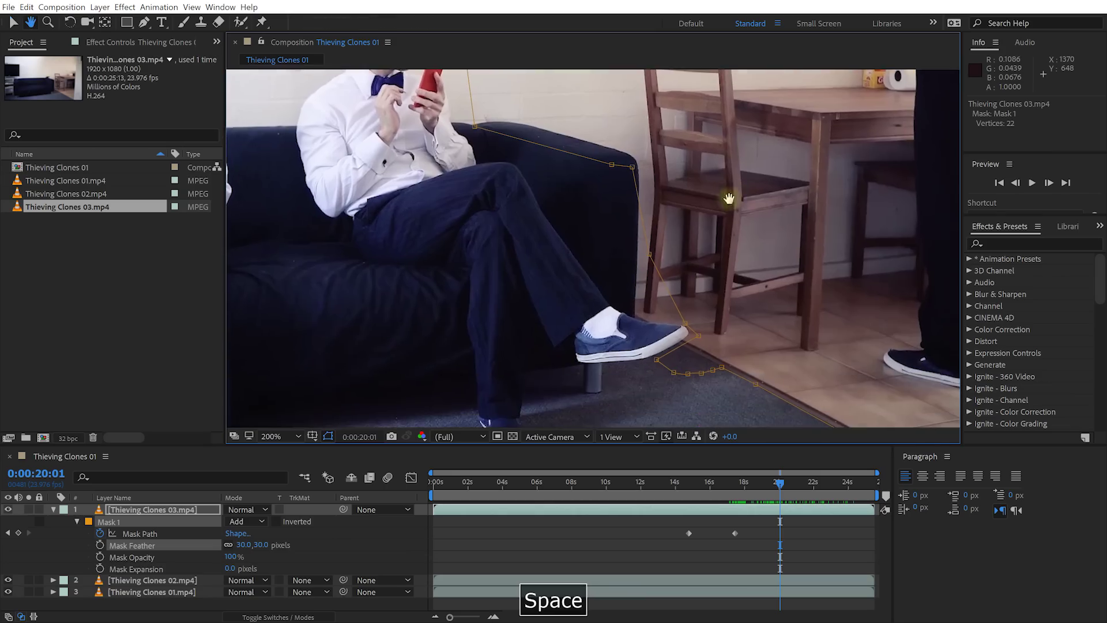
drag(772, 486, 728, 518)
scroll(714, 398, up, 2)
key(space)
drag(675, 303, 679, 278)
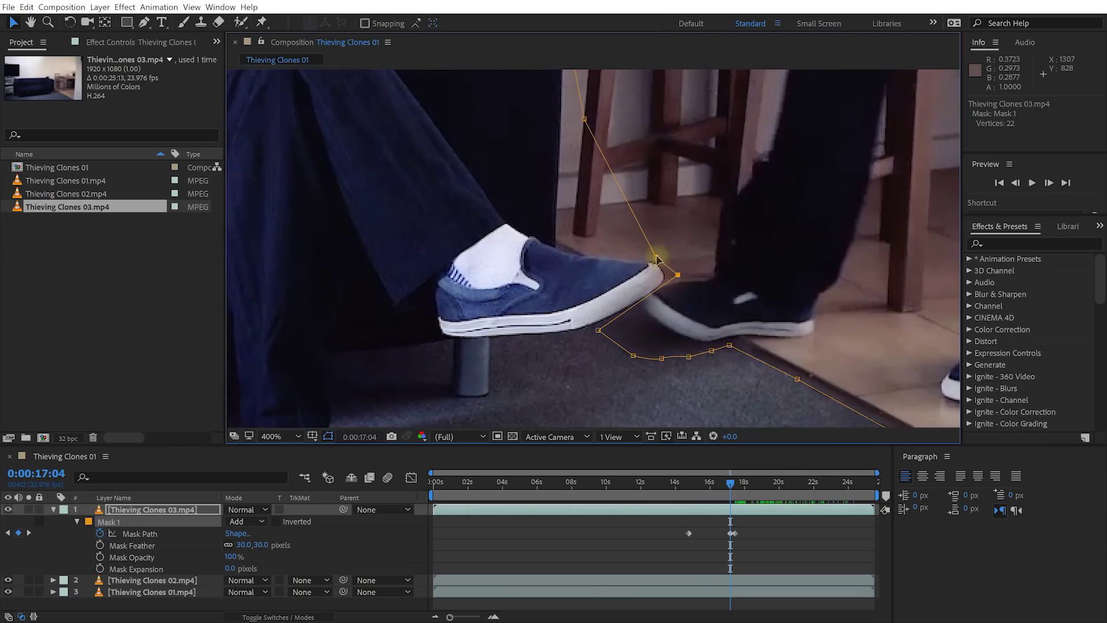
click(669, 253)
- Before the standing clone's foot arrives, after 0:00:16:10, pull the mask's lower points off the carpet towards the tile edge
drag(728, 483, 717, 482)
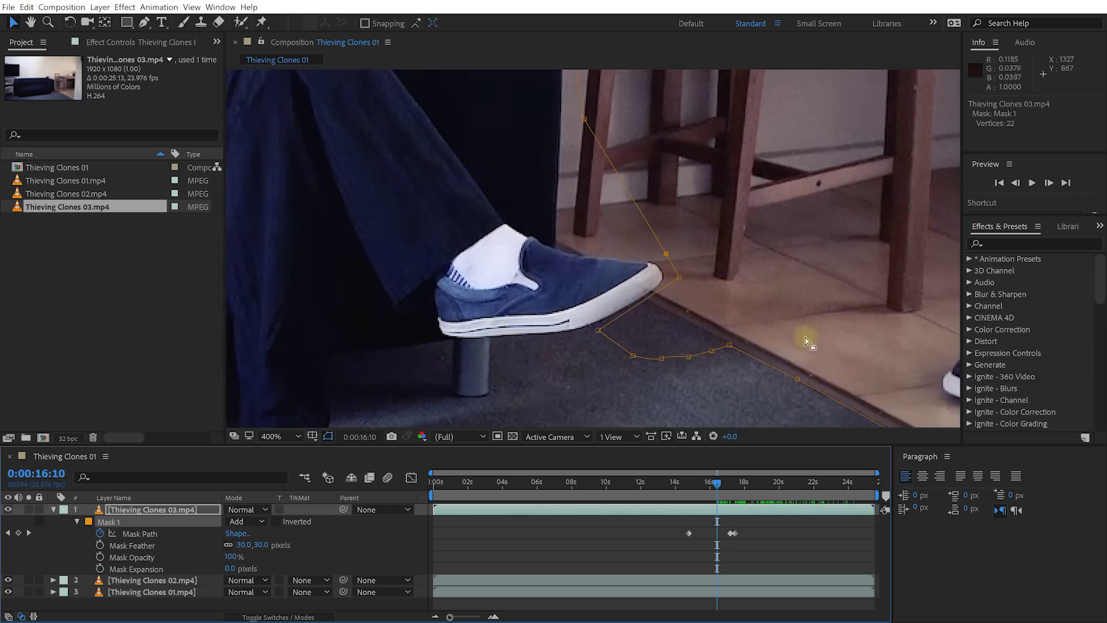
drag(712, 488, 718, 494)
drag(598, 333, 692, 308)
drag(637, 356, 733, 340)
- At 0:00:17:07 and 0:00:17:05, tighten the mask points between the seated clone's shoe and the standing clone's foot
mouse_move(731, 483)
mouse_down()
mouse_move(713, 487)
mouse_move(728, 497)
mouse_up()
drag(600, 333, 621, 326)
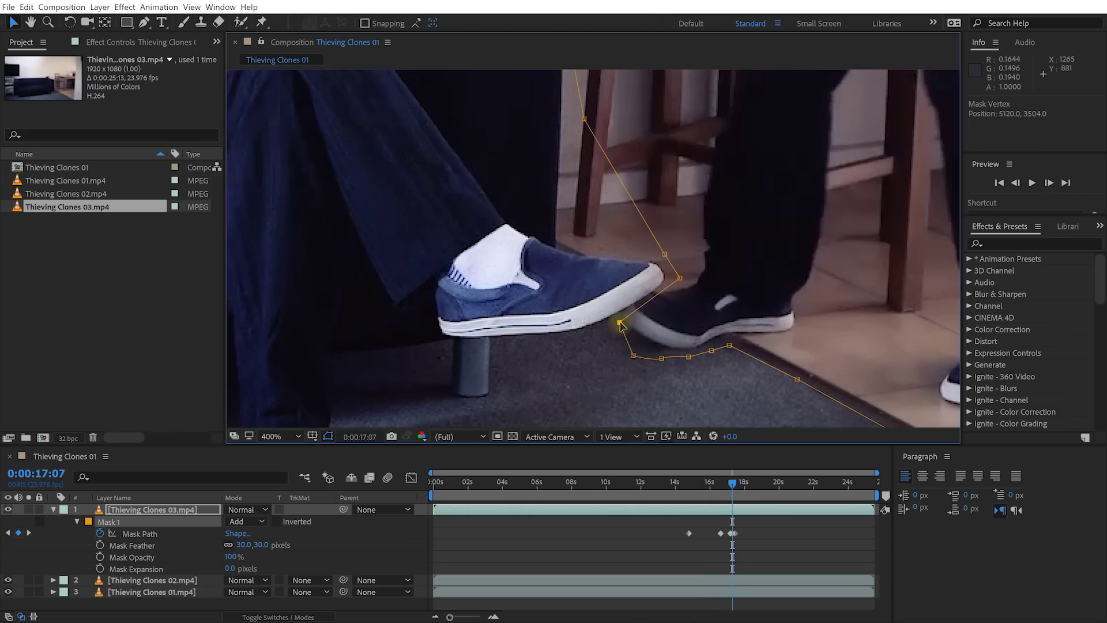
drag(734, 484, 734, 483)
drag(606, 328, 640, 307)
mouse_move(678, 276)
mouse_down()
mouse_move(682, 288)
mouse_move(672, 278)
mouse_up()
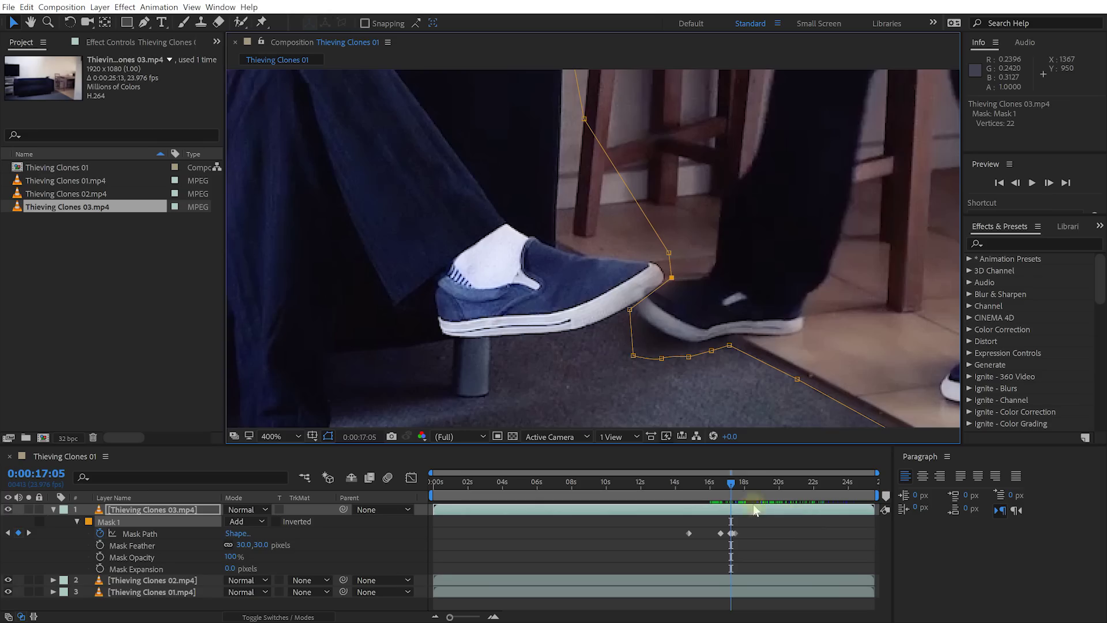
- At 0:00:19:03, pull the mask's lower points away from beneath the seated clone's shoe to the carpet and tile edge
drag(735, 480, 764, 488)
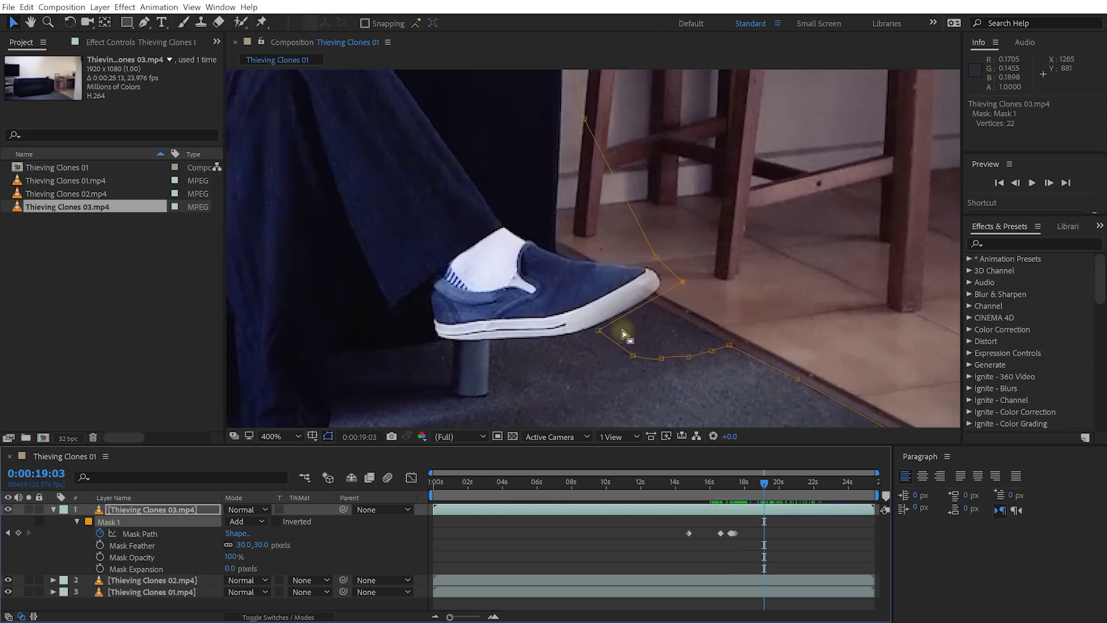
drag(600, 329, 688, 319)
drag(635, 358, 700, 330)
drag(661, 360, 725, 342)
- Check the full frame at 0:00:23:11, collapse the layer's properties, and preview the composition from the beginning
drag(768, 482, 839, 489)
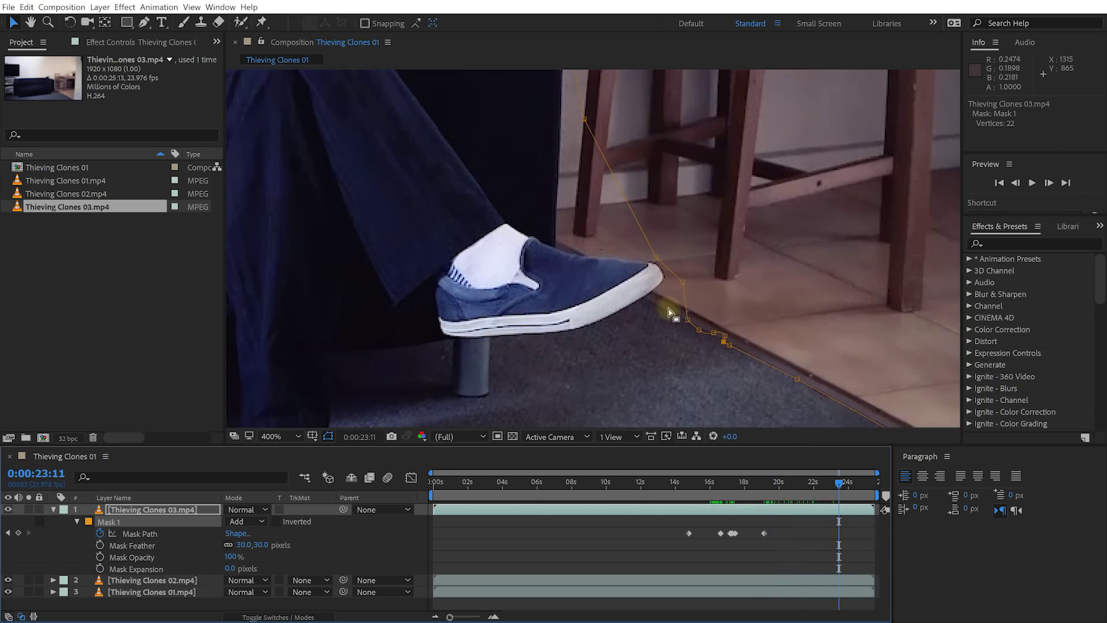
key(alt+slash)
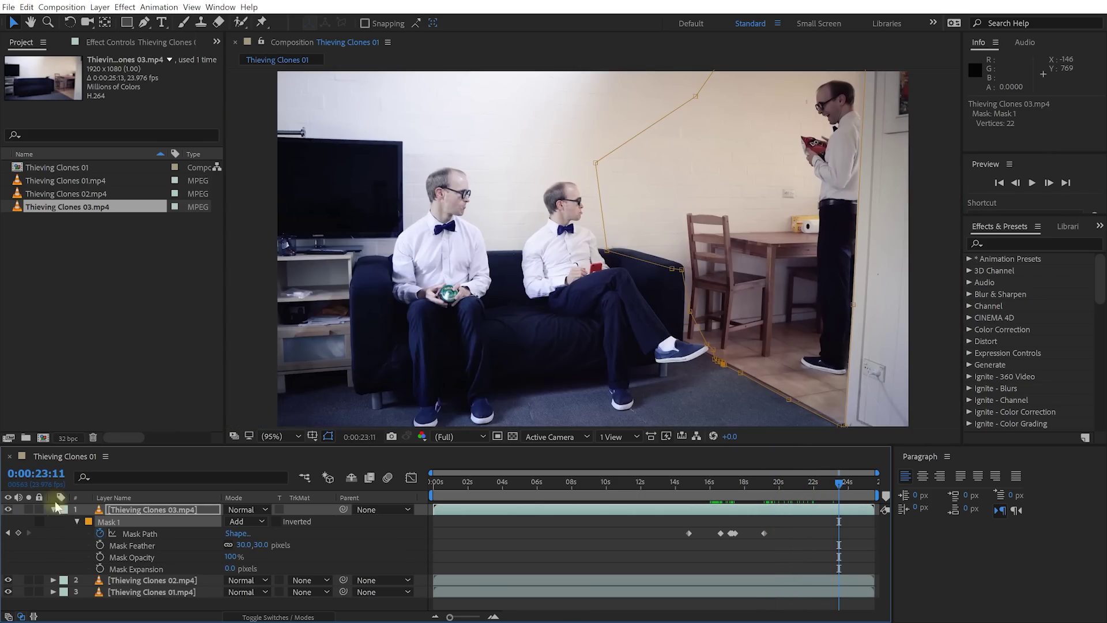
key(u)
key(Home)
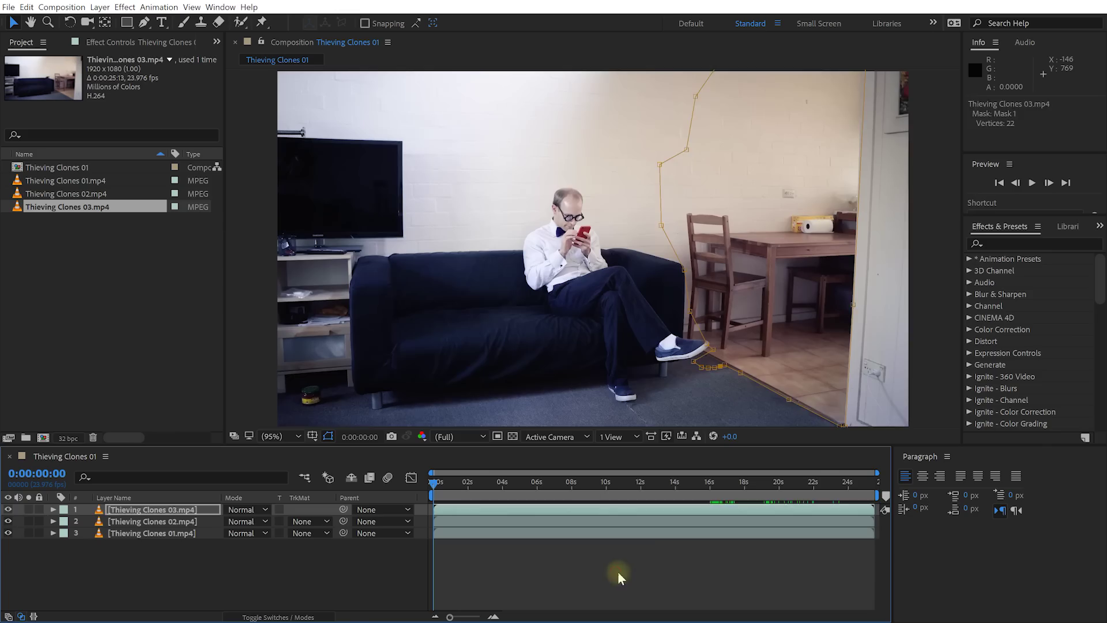
key(space)
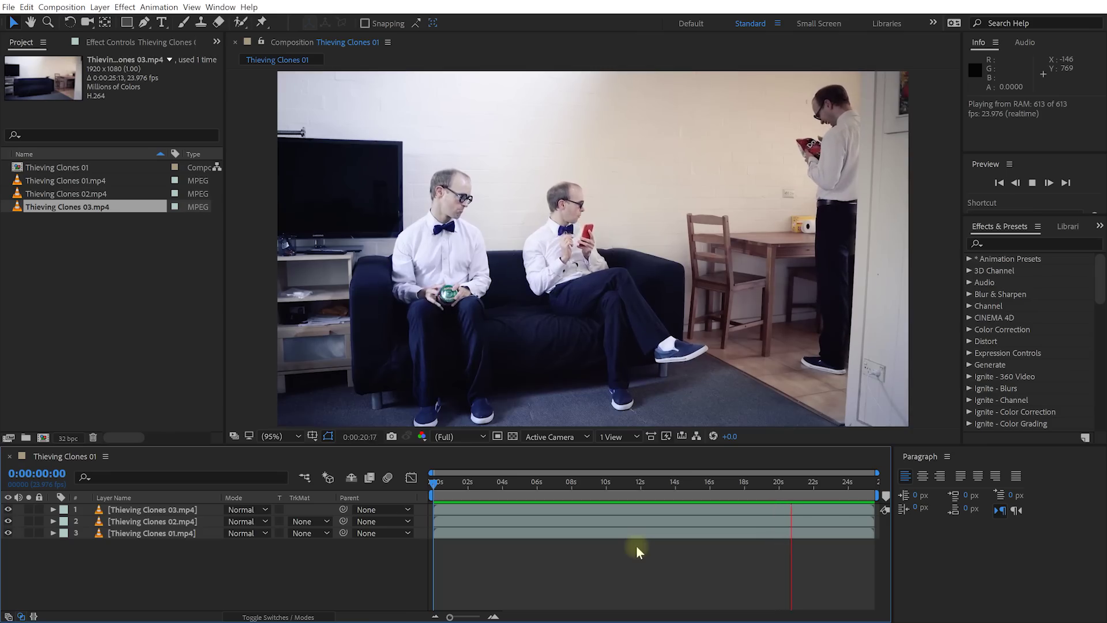
key(space)
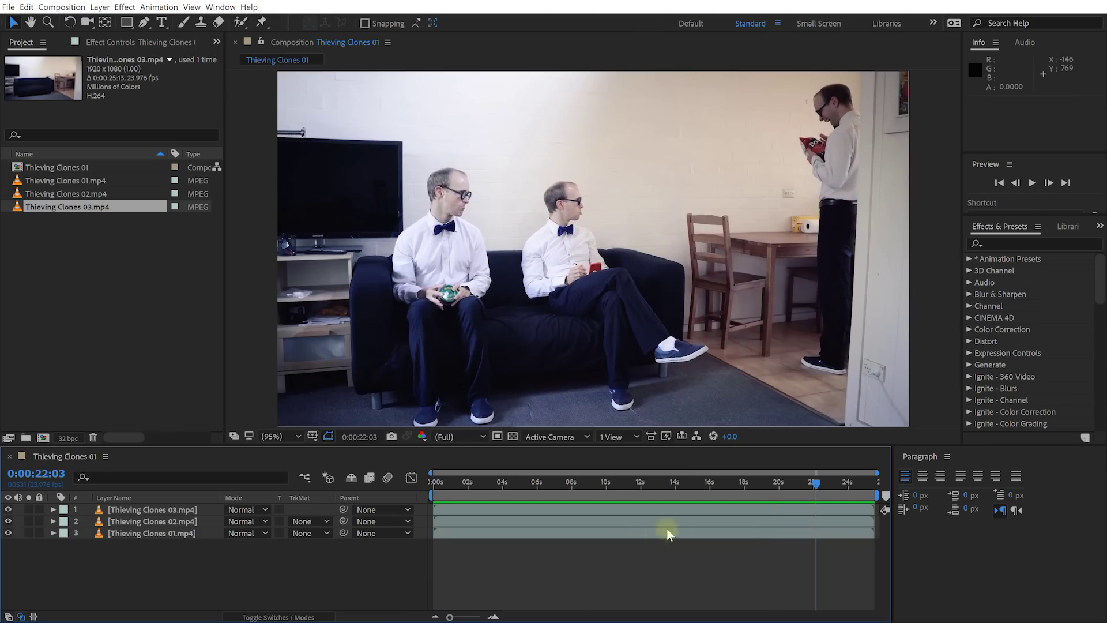
- At 0:00:10:08, show the Thieving Clones 02.mp4 layer's Mask Path keyframes, select both, and apply Easy Ease
click(586, 483)
drag(567, 485, 632, 494)
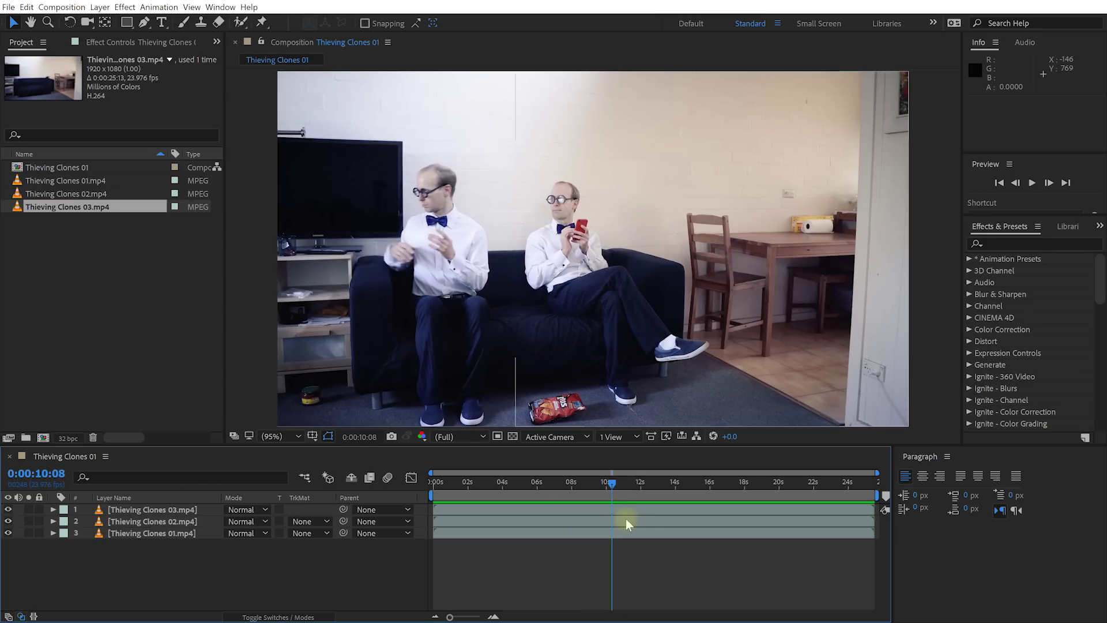
click(624, 519)
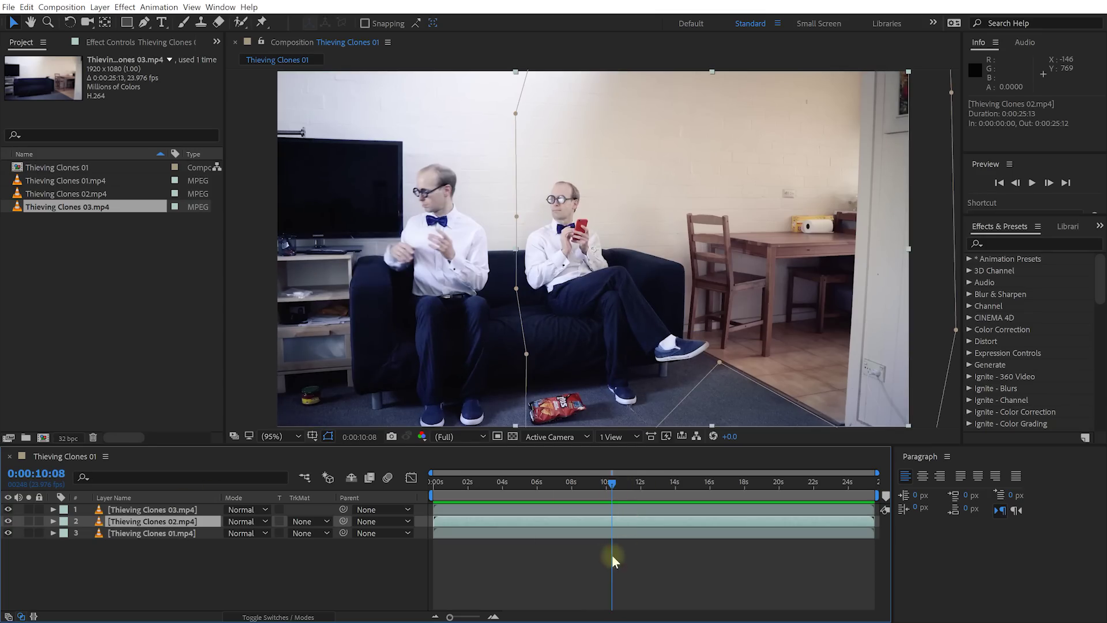
key(u)
drag(561, 538, 626, 551)
key(F9)
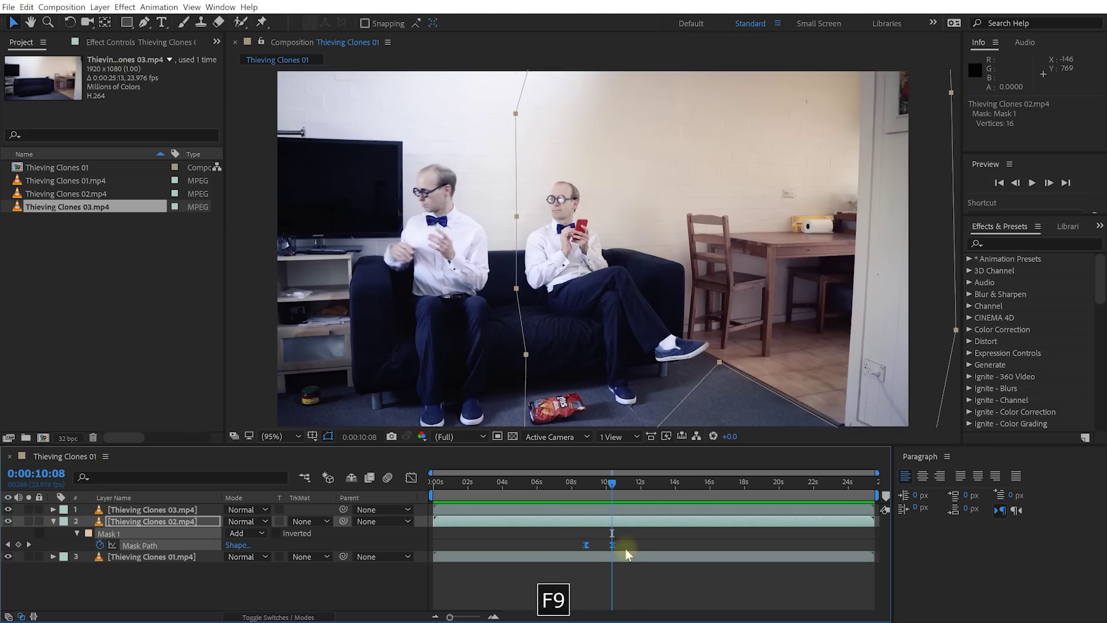
- Show the Thieving Clones 03.mp4 layer's Mask Path keyframes, select them all, and apply Easy Ease
click(606, 485)
mouse_move(604, 484)
mouse_down()
mouse_move(591, 486)
mouse_move(607, 495)
mouse_up()
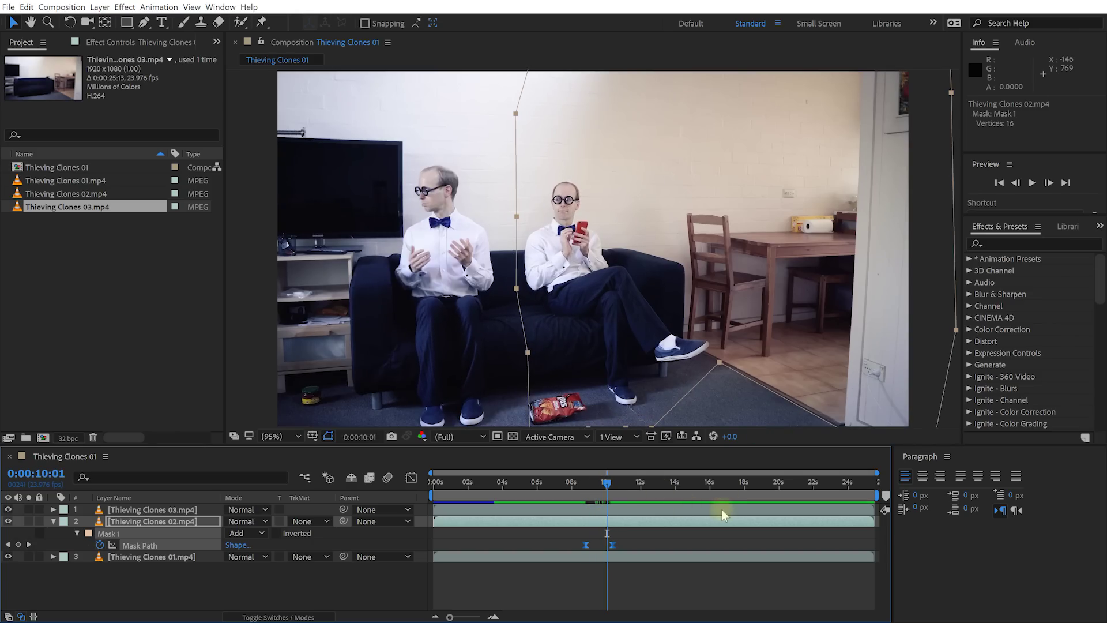
click(721, 510)
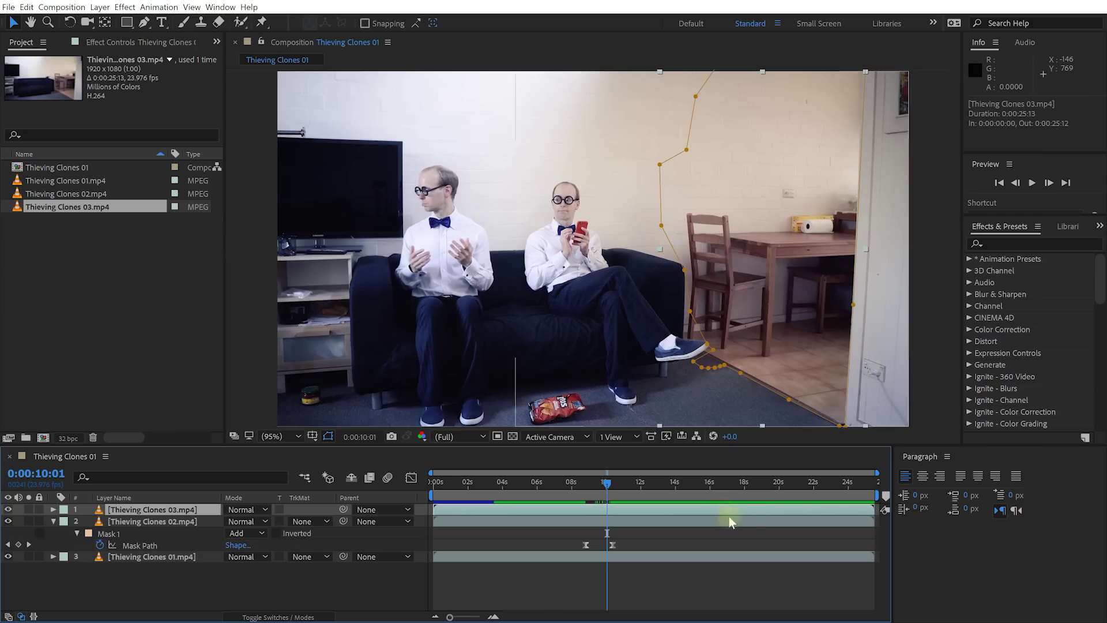
key(u)
drag(676, 524, 795, 542)
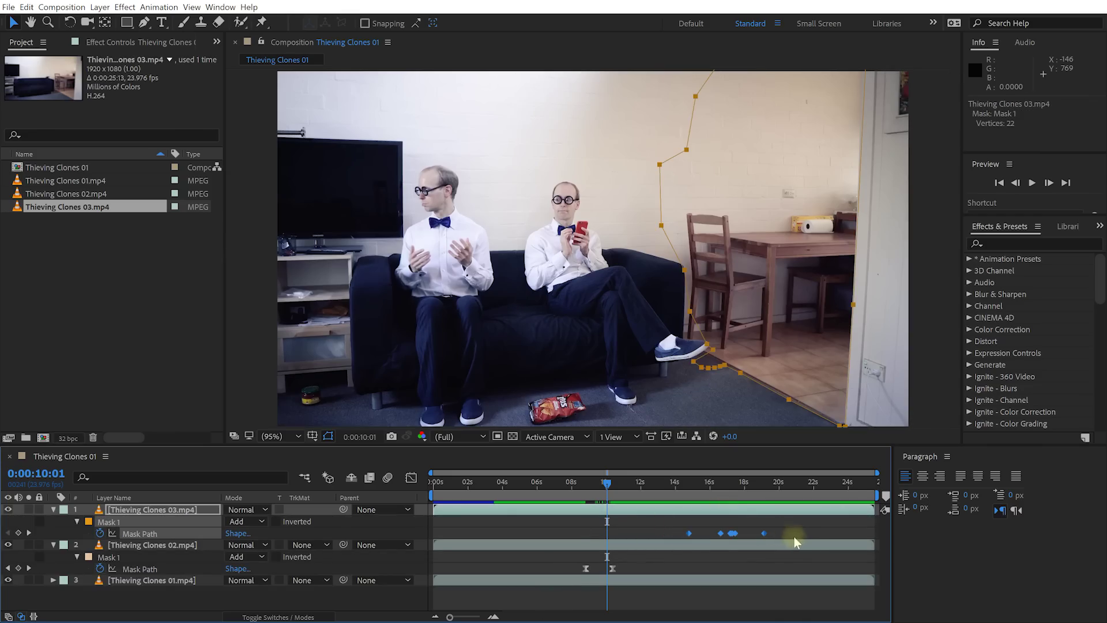
key(F9)
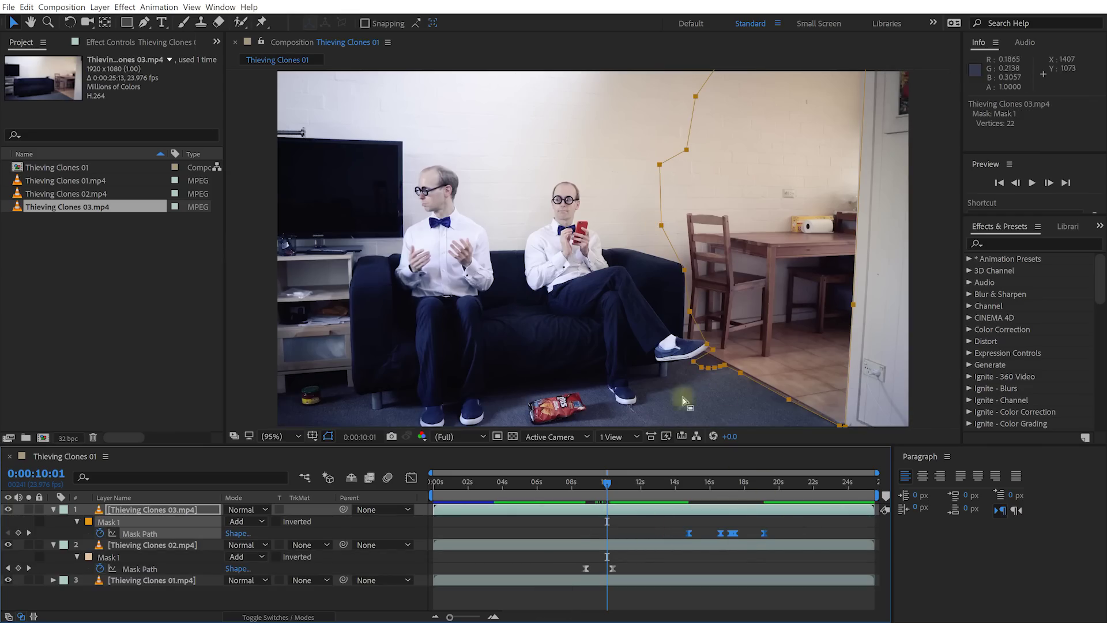
- Zoom in on the sofa's armrest beside the seated clone and play from 0:00:18:15 to check the mask edge
scroll(616, 230, up, 5)
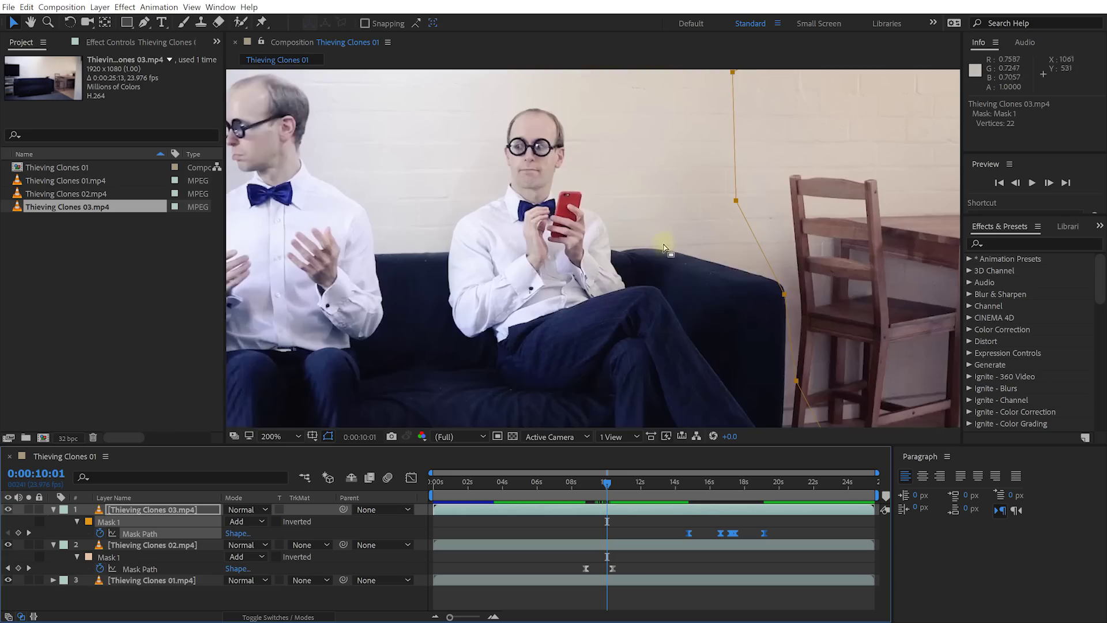
key(space)
drag(718, 489, 755, 486)
click(775, 535)
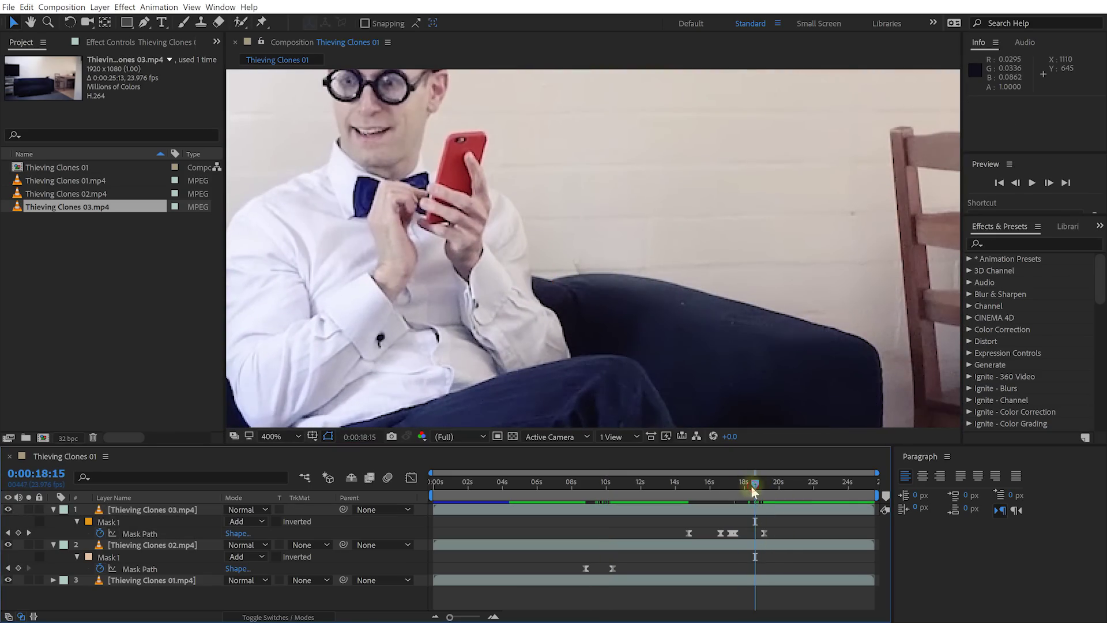
key(space)
key(space)
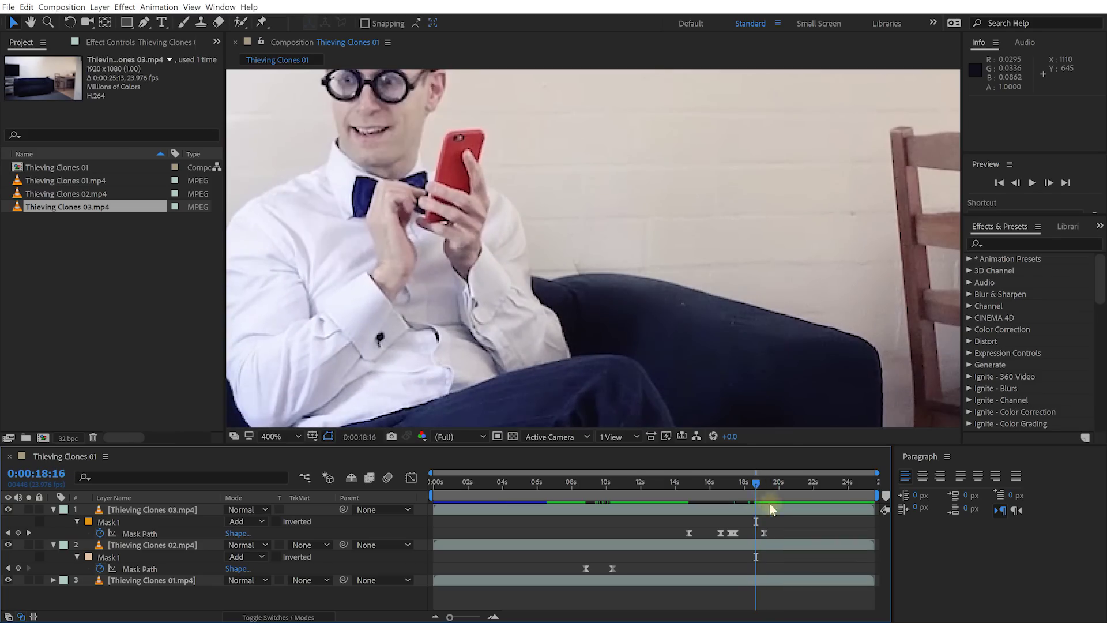
key(space)
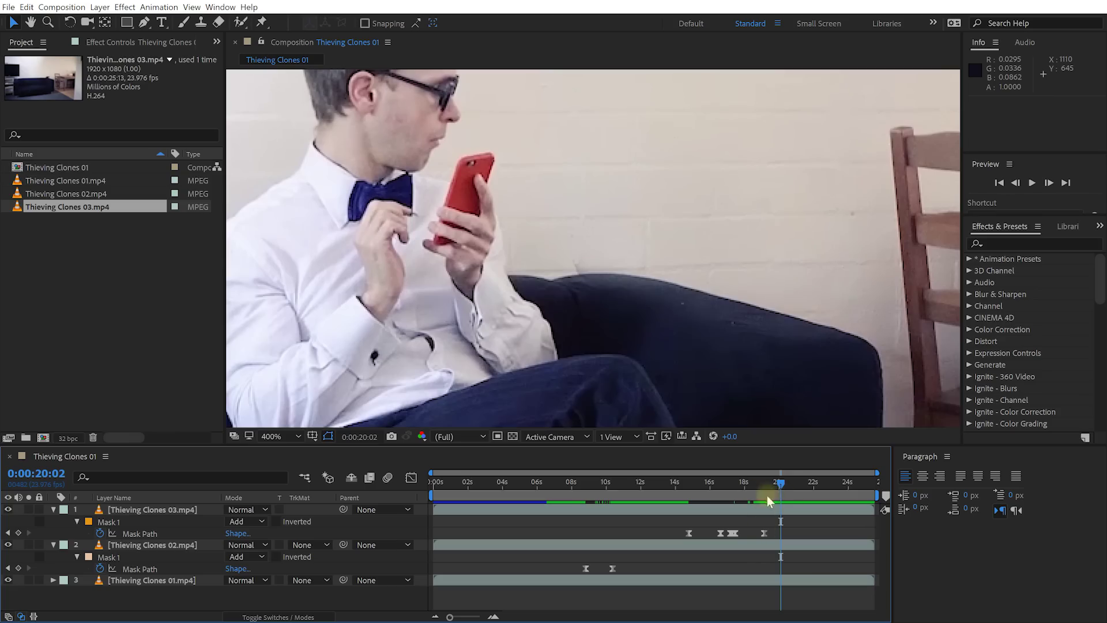
- At 0:00:19:03 and 0:00:17:11, reposition the Thieving Clones 03.mp4 mask vertex on the sofa back close to the seated clone's elbow
drag(779, 483, 765, 490)
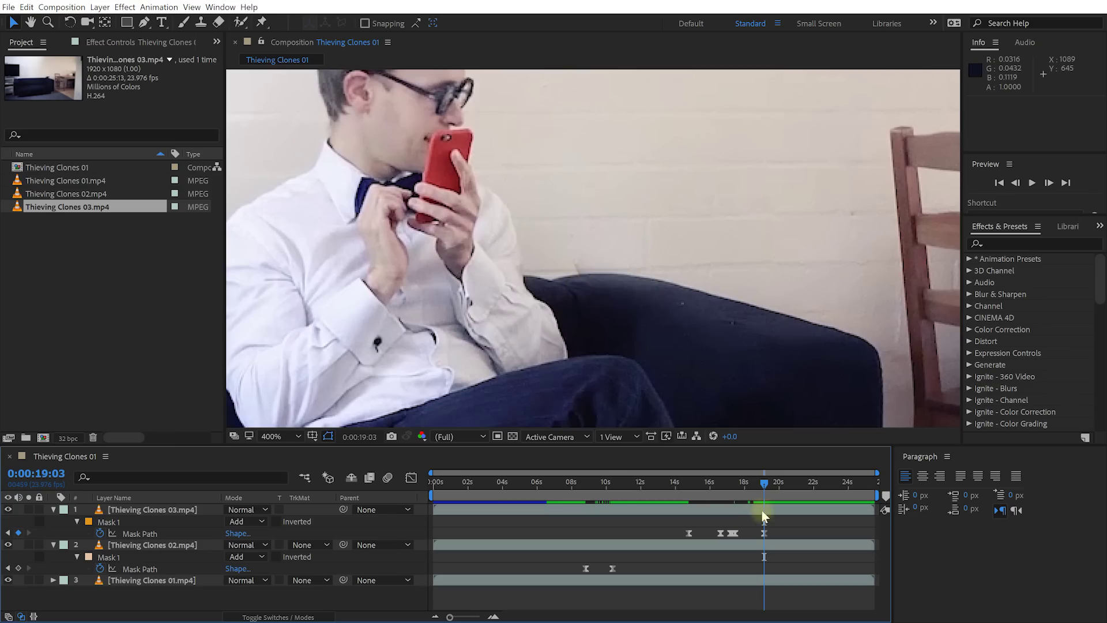
click(763, 515)
drag(623, 272, 539, 287)
drag(763, 489, 735, 486)
drag(553, 284, 550, 291)
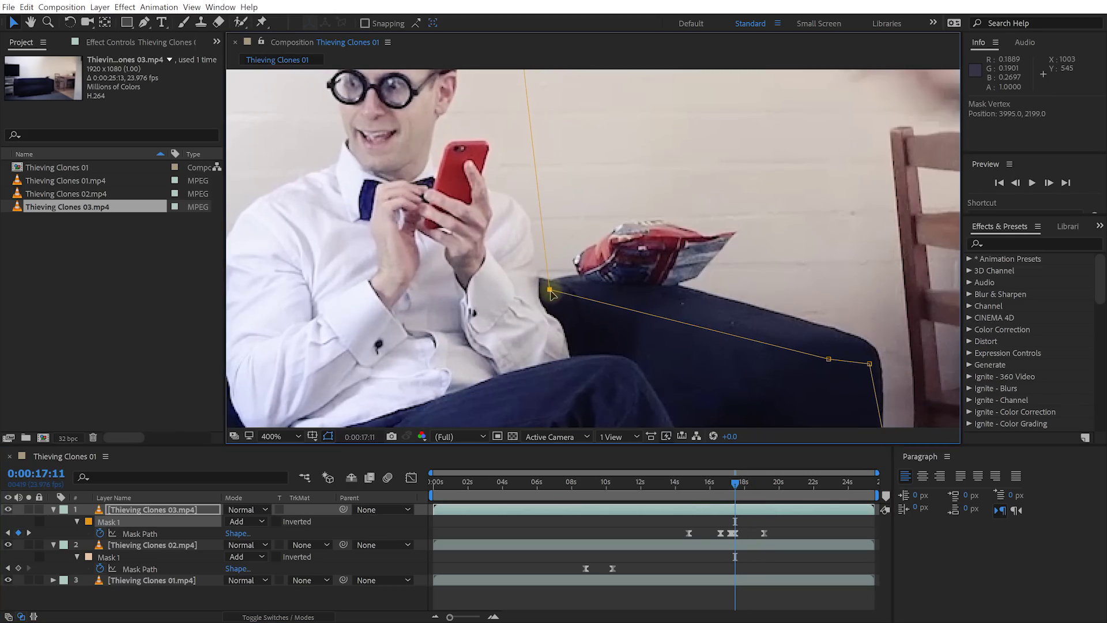
drag(736, 483, 761, 483)
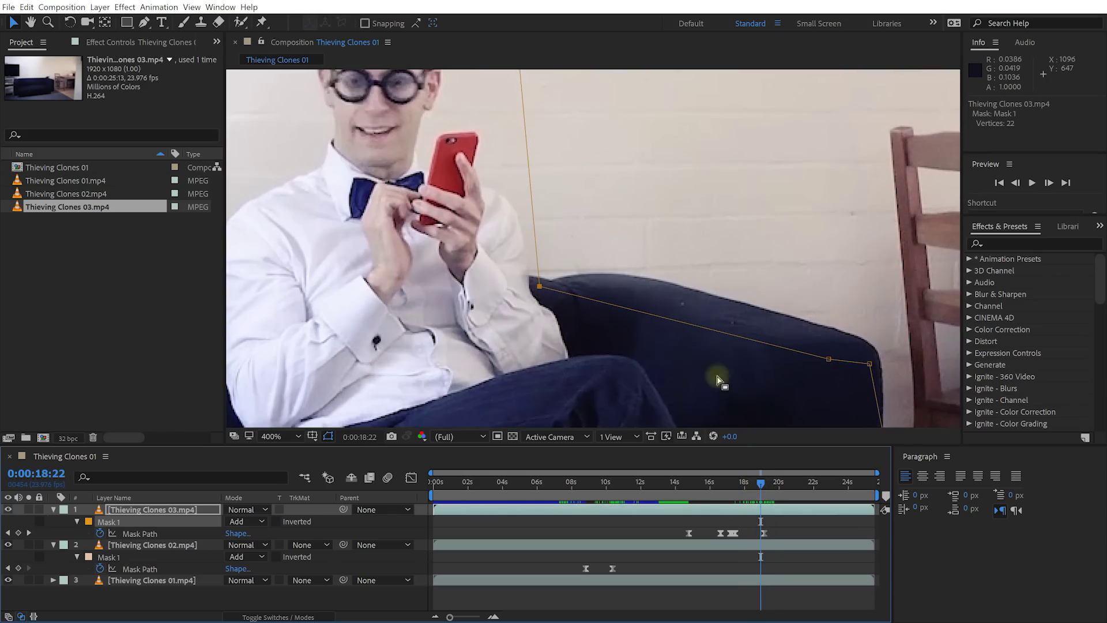
- Fit the full frame in view and collapse the properties of all three clip layers
key(alt+slash)
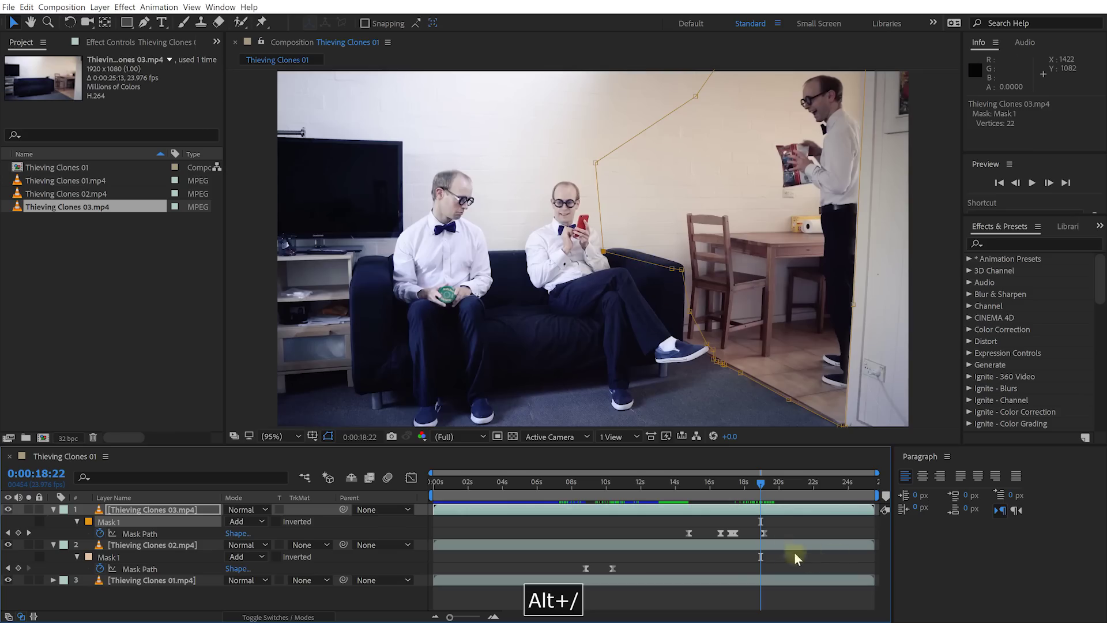
click(735, 604)
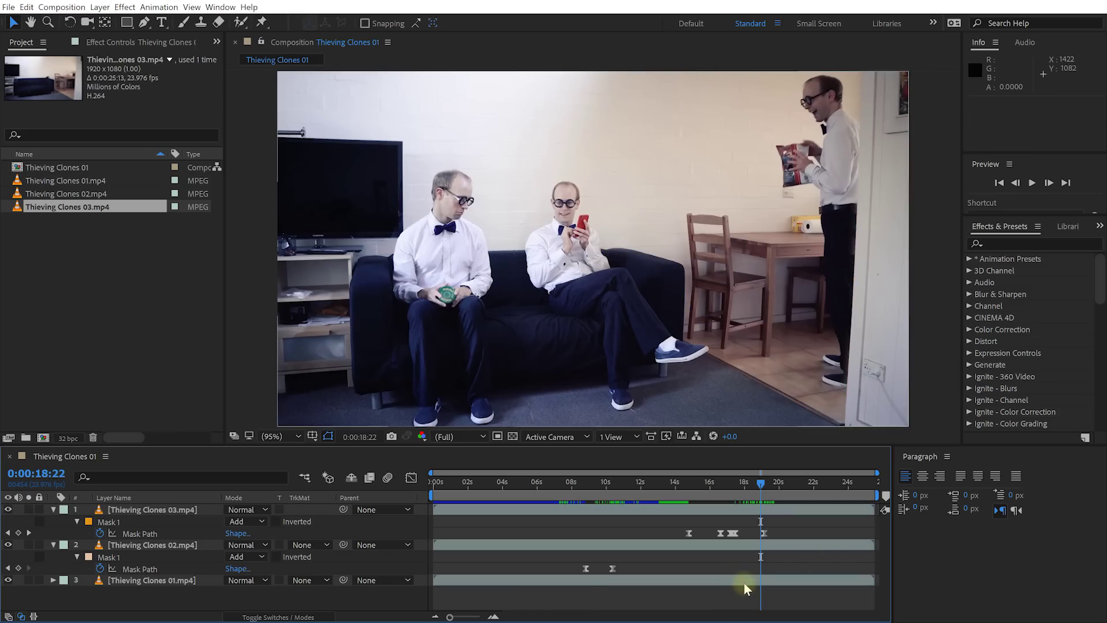
key(ctrl+a)
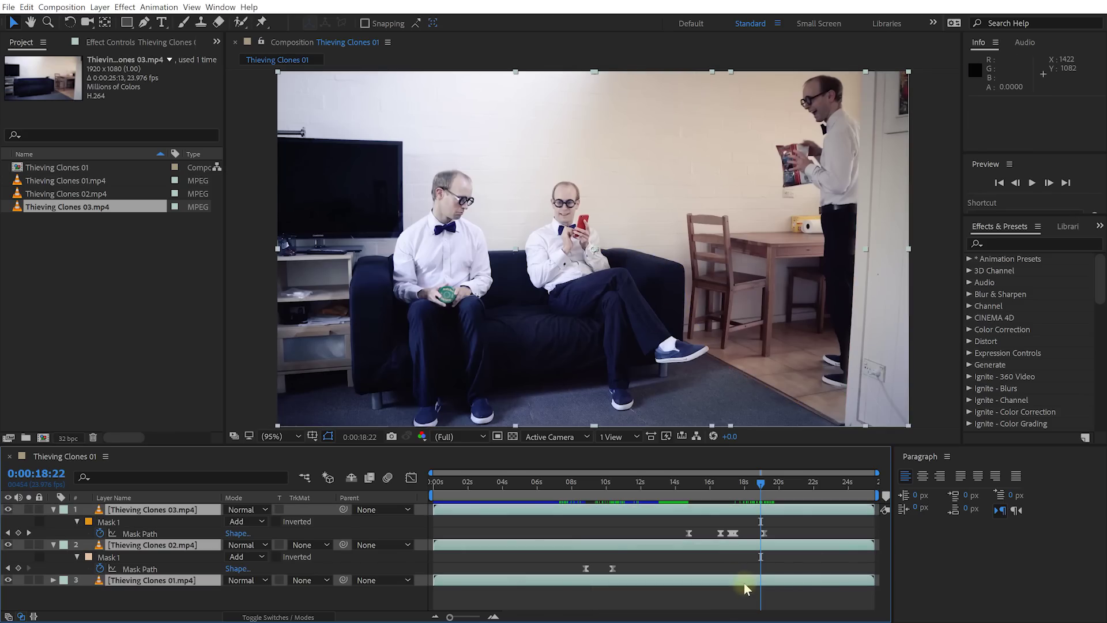
key(u)
click(730, 577)
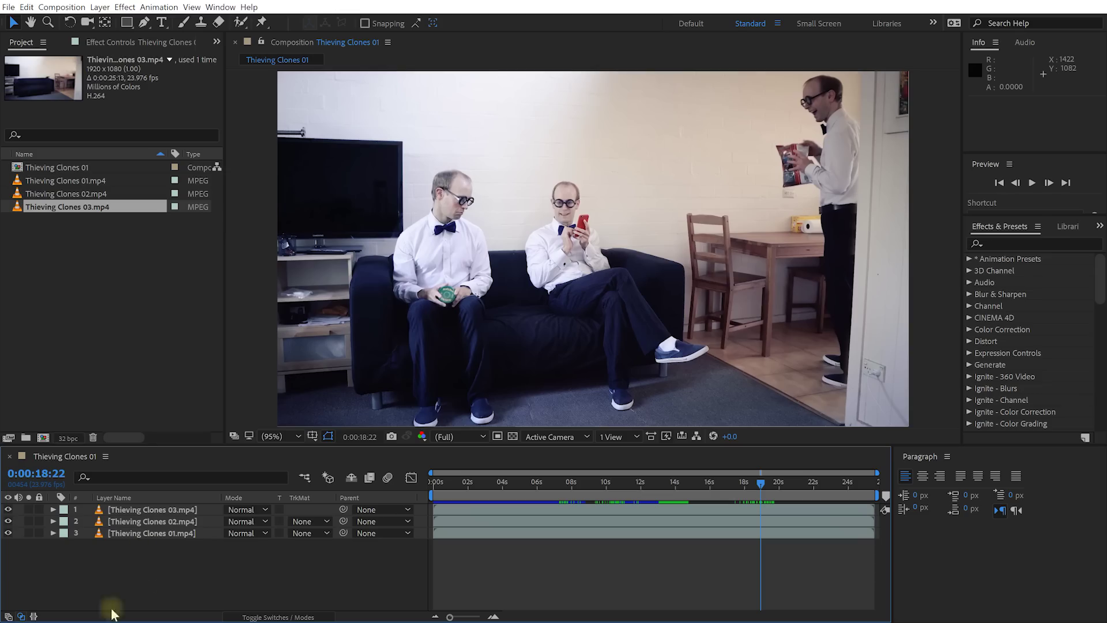
- Create an adjustment layer above the clips and rename it Colour Grading
right_click(99, 551)
mouse_move(130, 430)
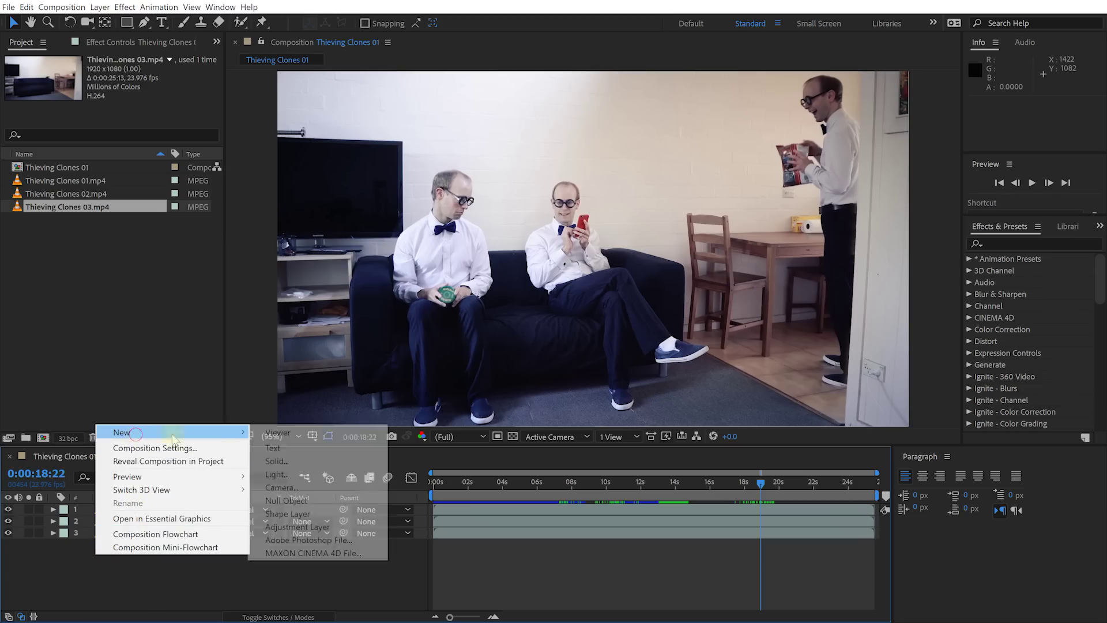
click(295, 528)
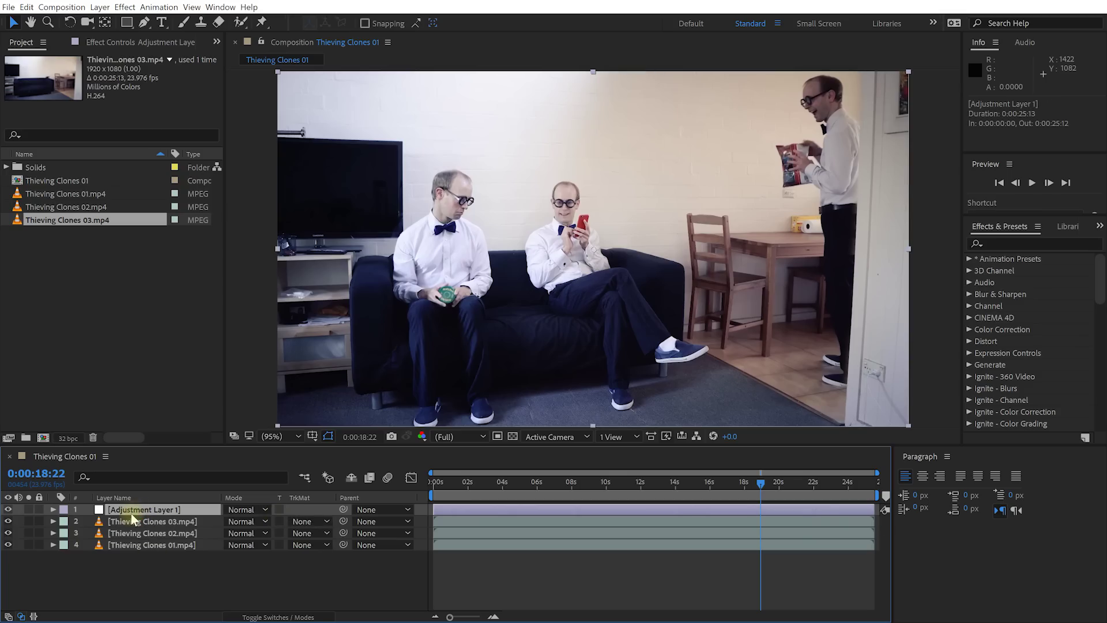
key(Return)
text(Colour Grading)
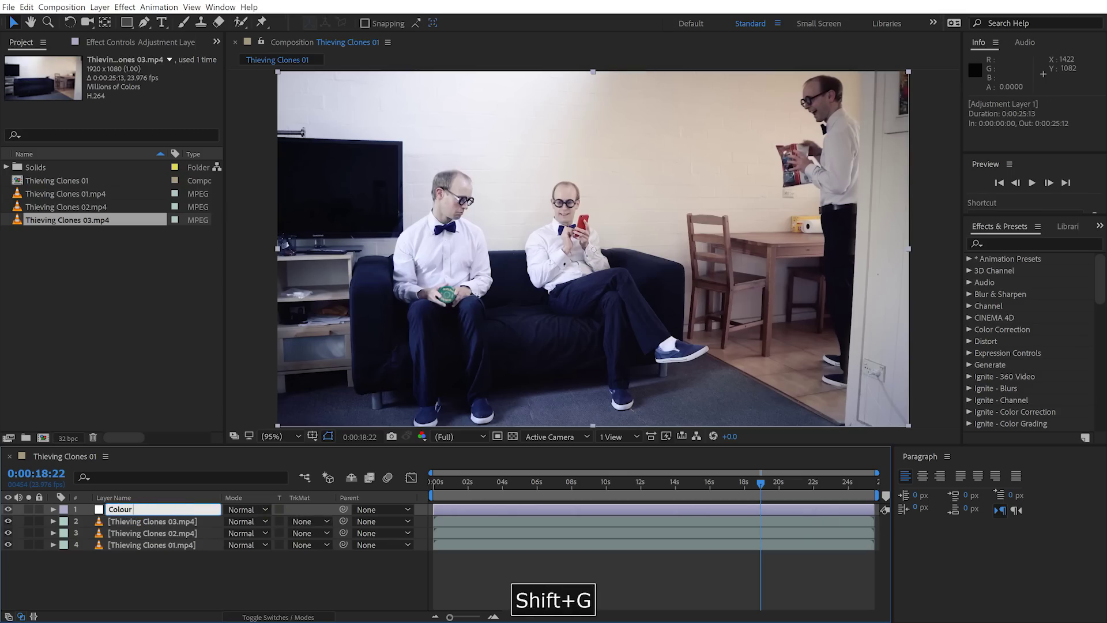
key(Return)
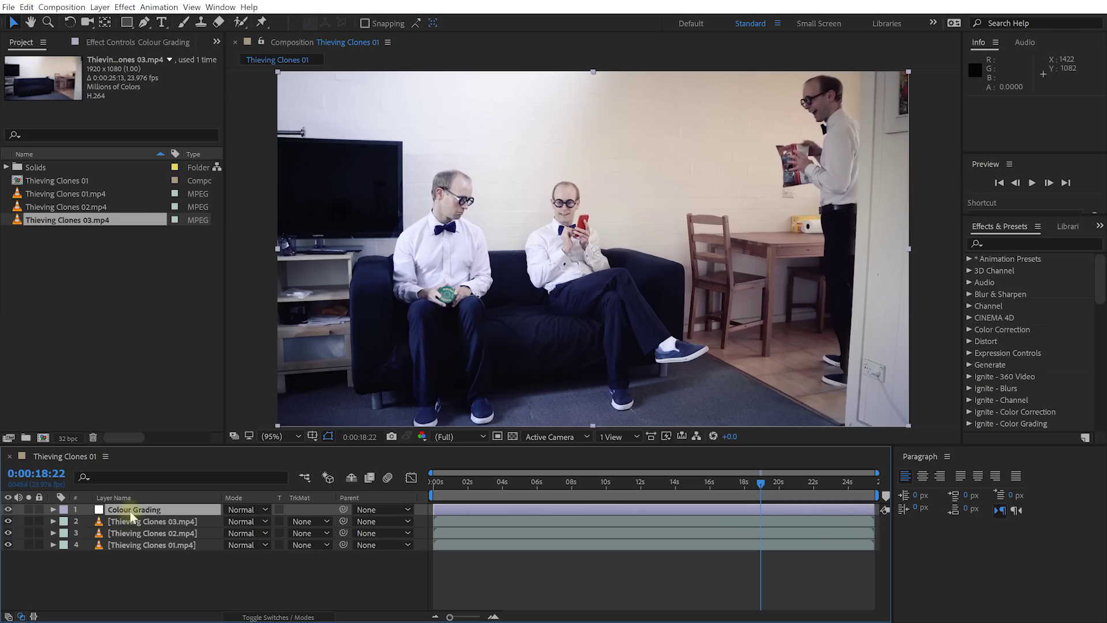
- Apply the Curves effect to the Colour Grading layer and shape a gentle RGB S-curve with raised highlights and lowered shadows
click(1001, 243)
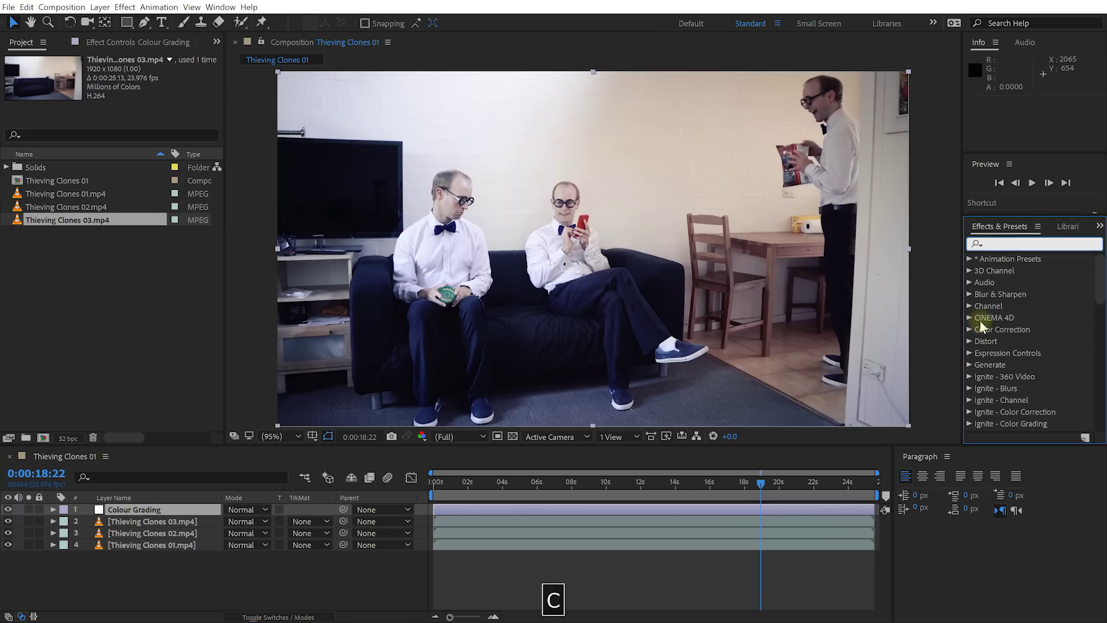
text(curves)
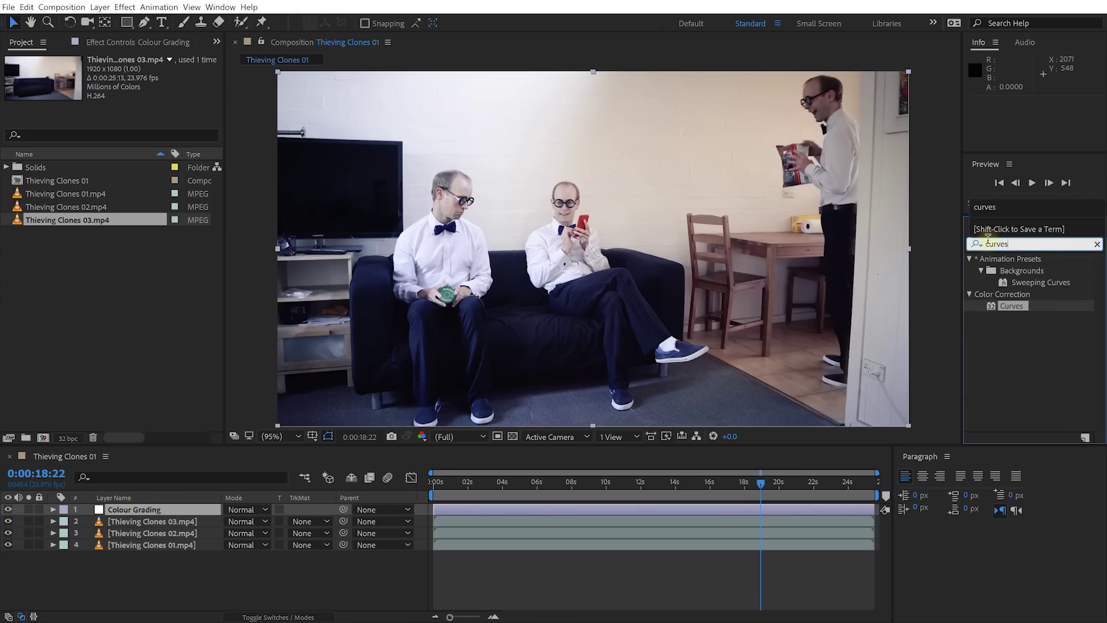
drag(1012, 305, 148, 507)
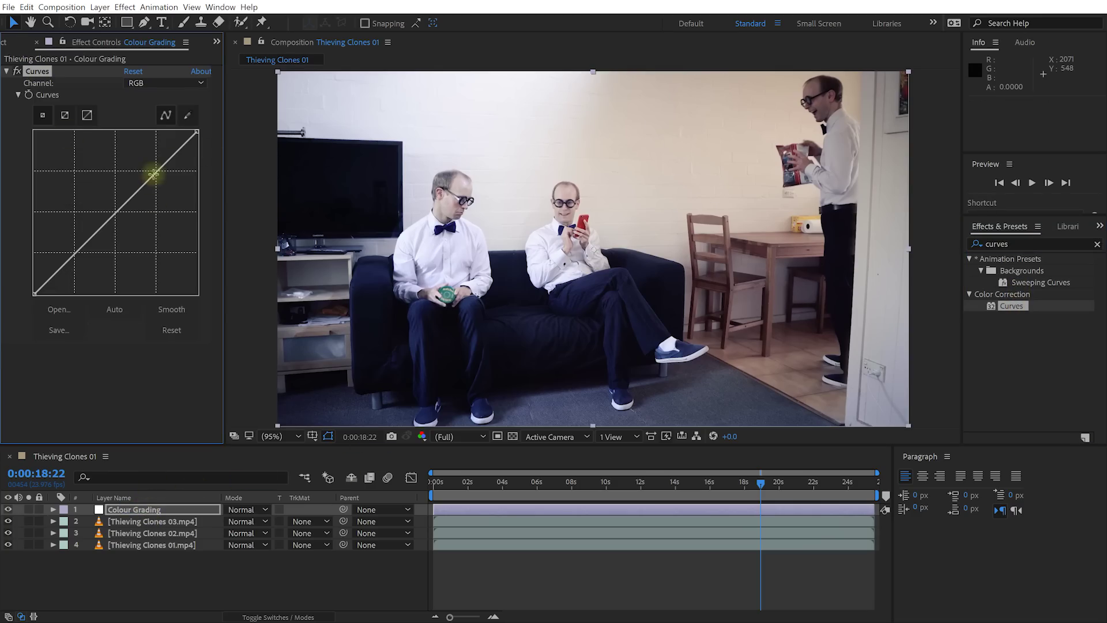
drag(152, 173, 147, 171)
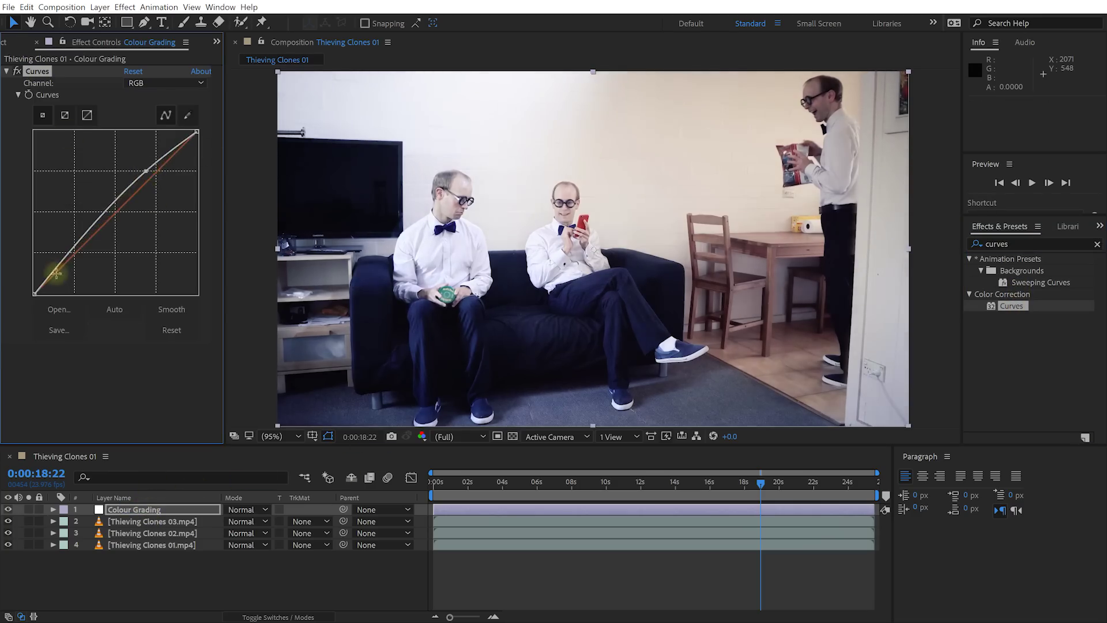
drag(63, 258, 68, 264)
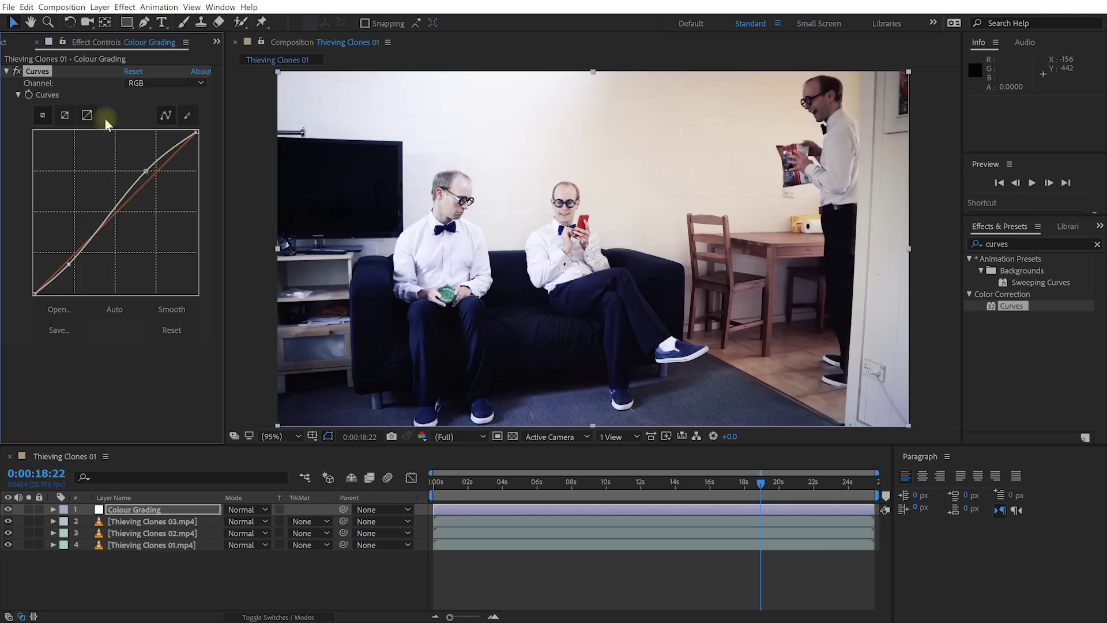
- In the Blue channel curve, anchor the midpoint and lift the shadows slightly
click(153, 85)
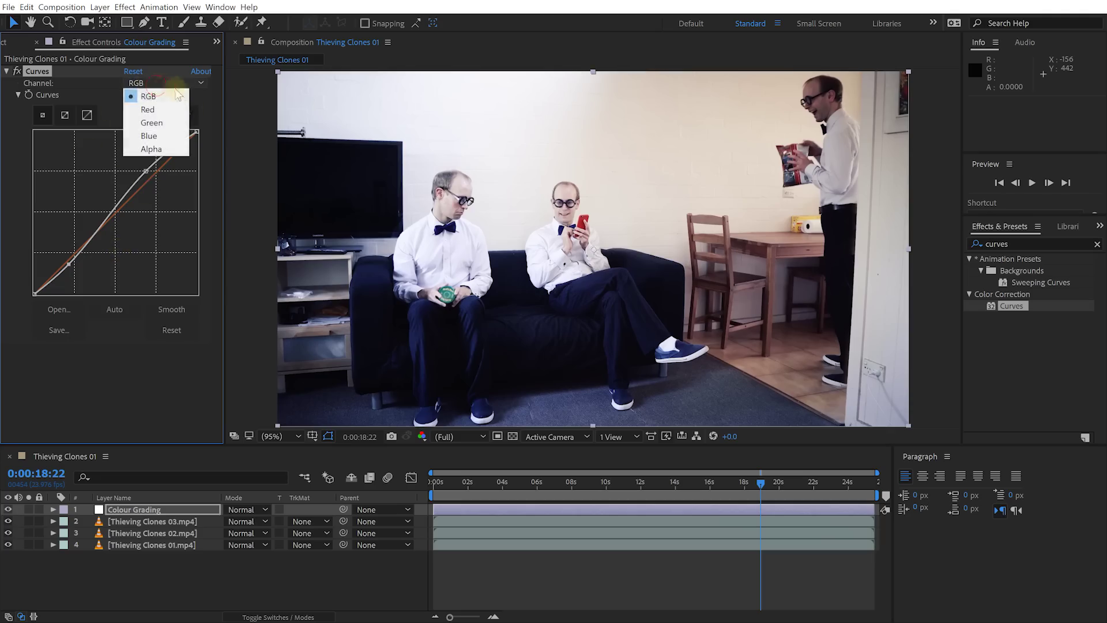
click(152, 135)
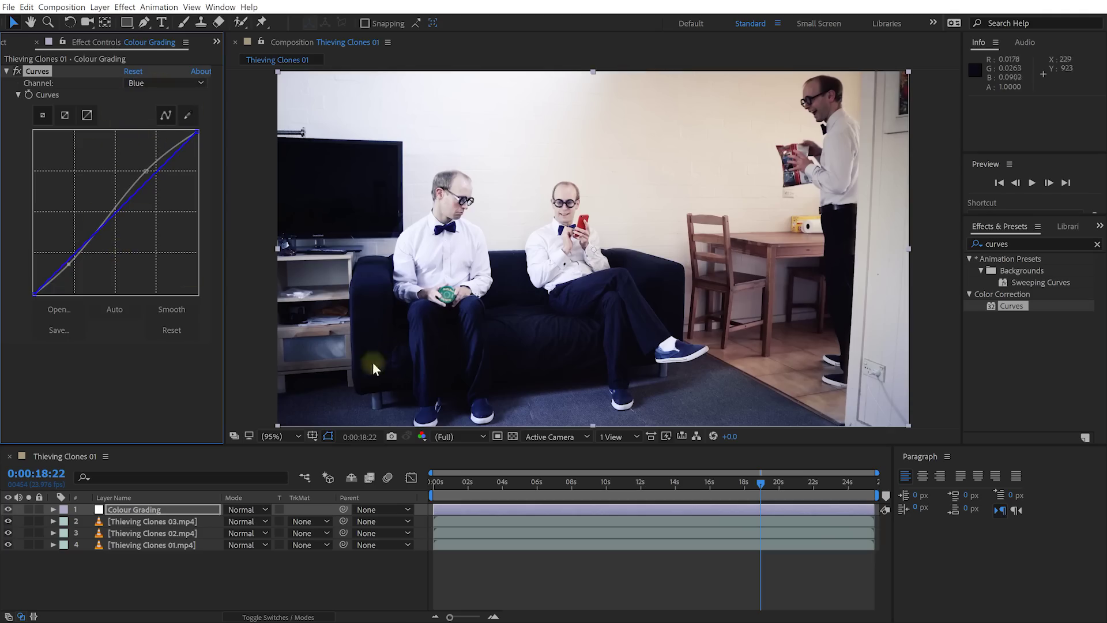
click(116, 212)
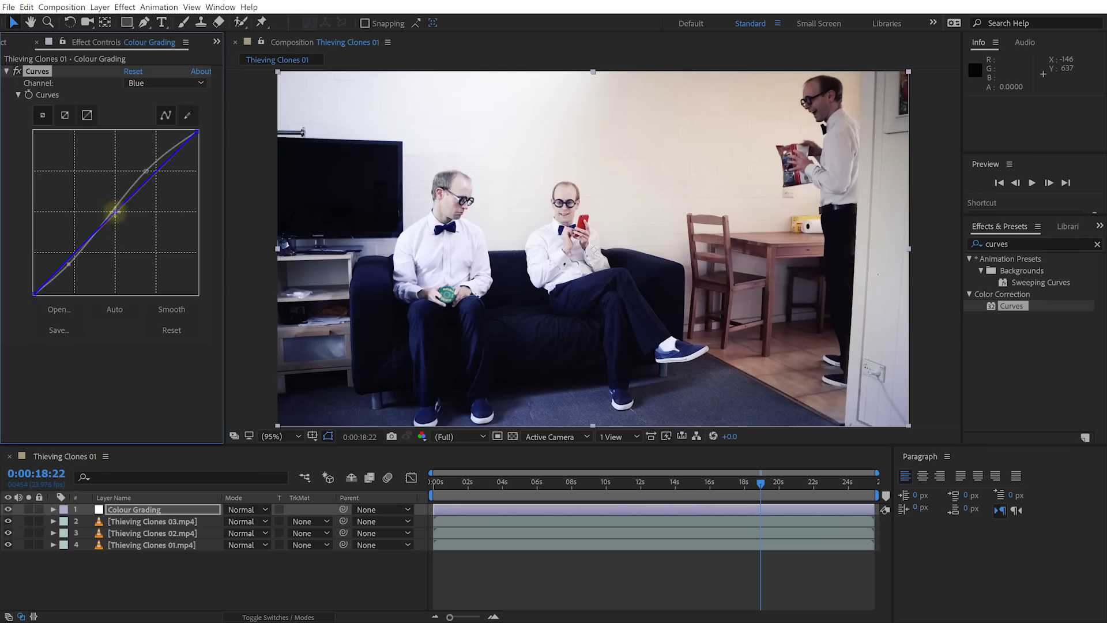
click(68, 257)
drag(68, 257, 66, 261)
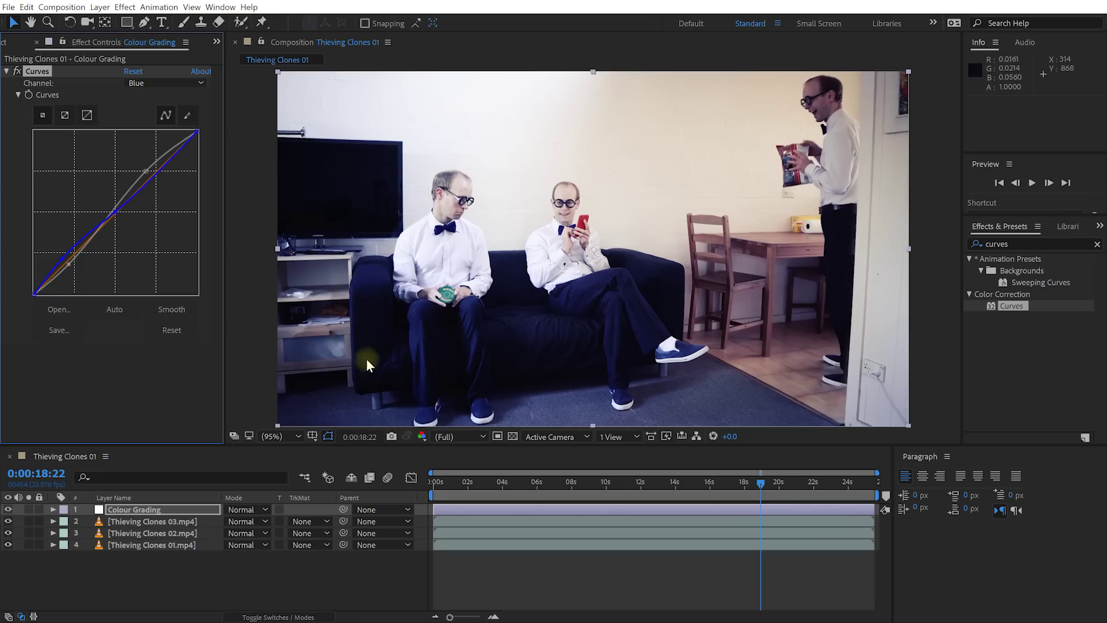
- In the Red channel curve, anchor the midpoint and raise the highlights slightly
click(150, 85)
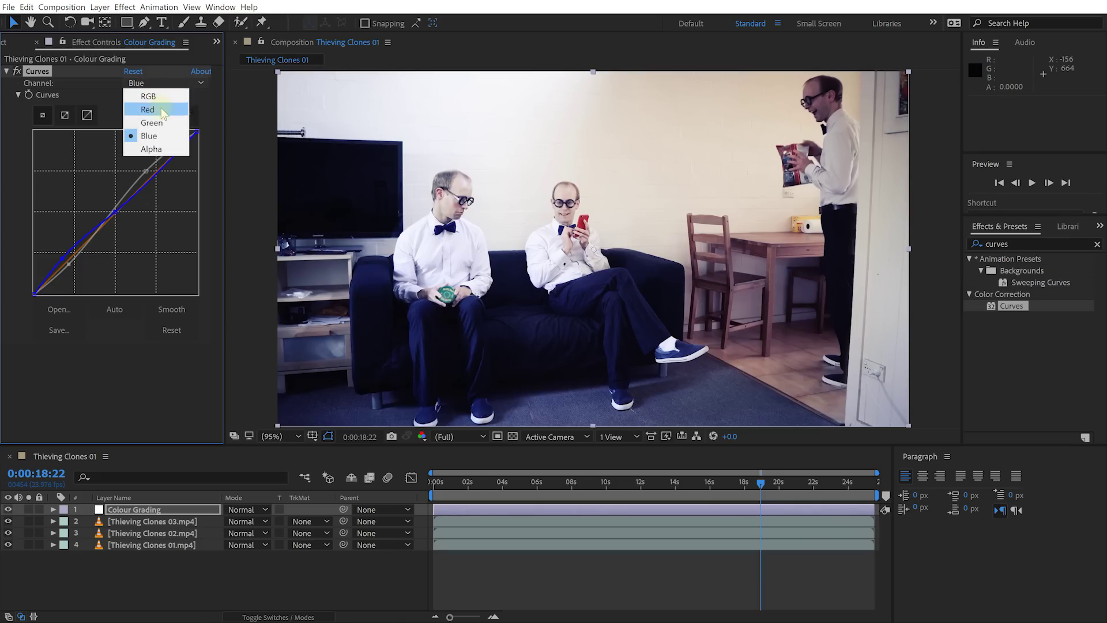
click(156, 109)
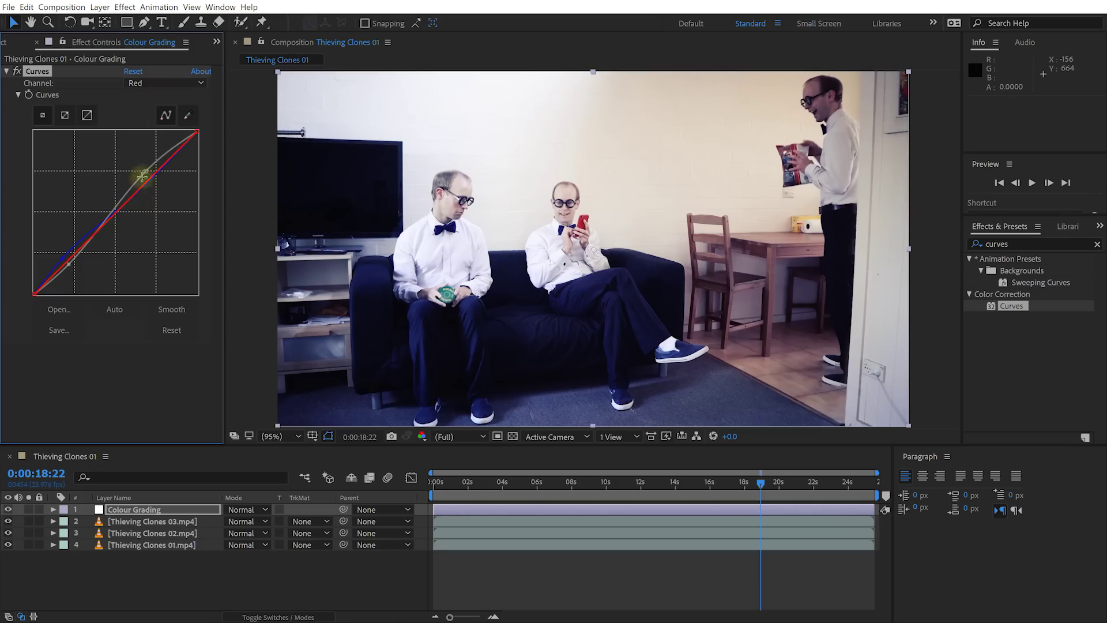
click(115, 211)
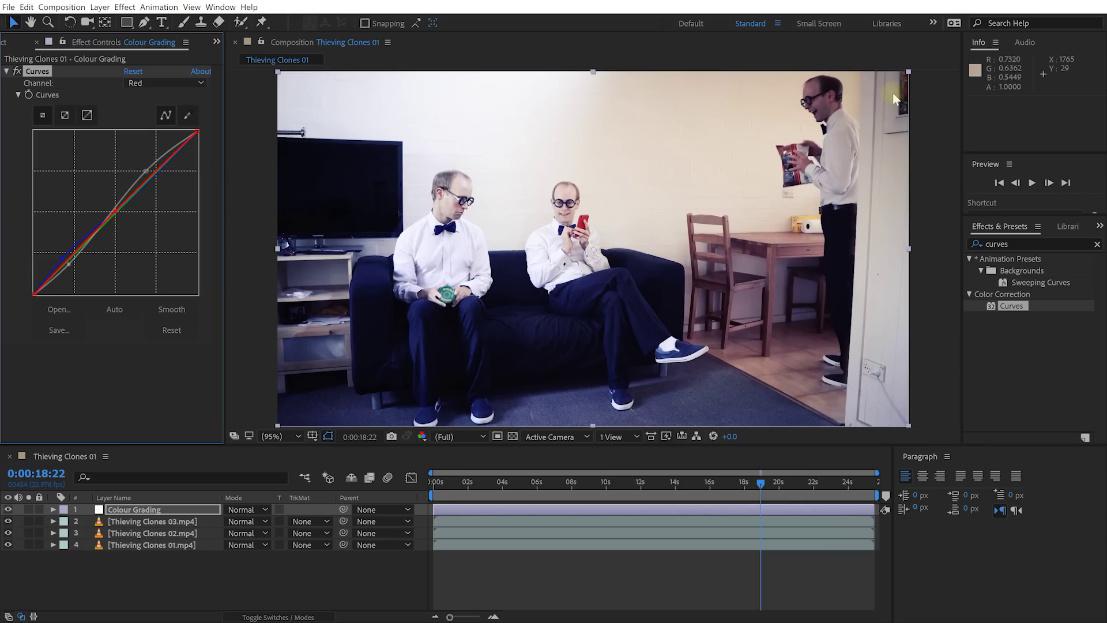
mouse_move(151, 173)
mouse_down()
mouse_move(129, 166)
mouse_move(145, 171)
mouse_up()
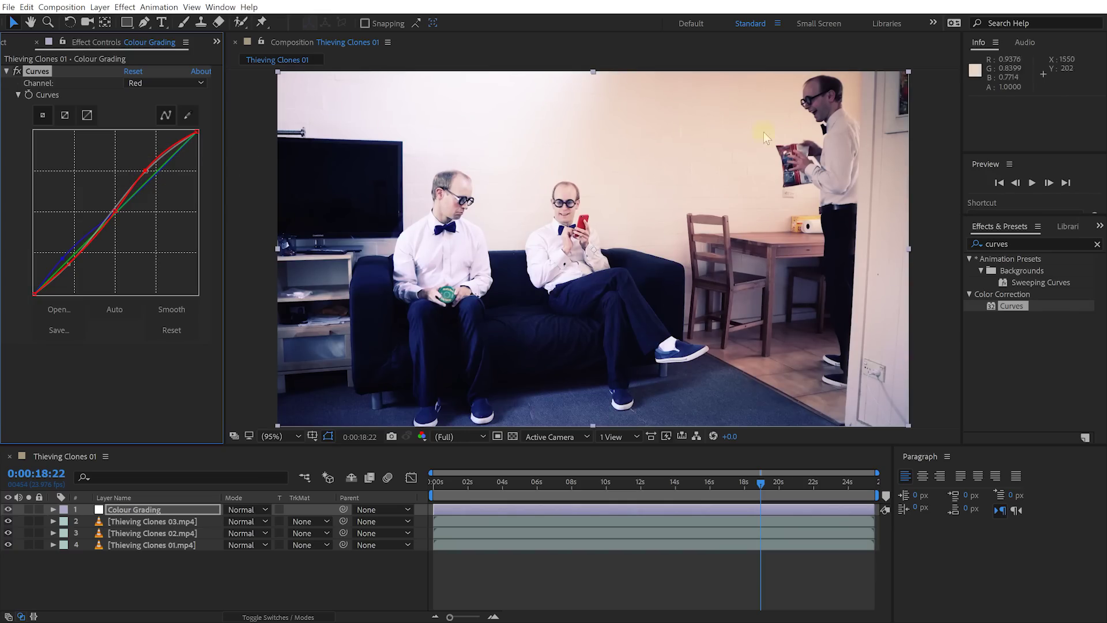
- In the Green channel curve, anchor the midpoint and raise the highlights a little
click(159, 81)
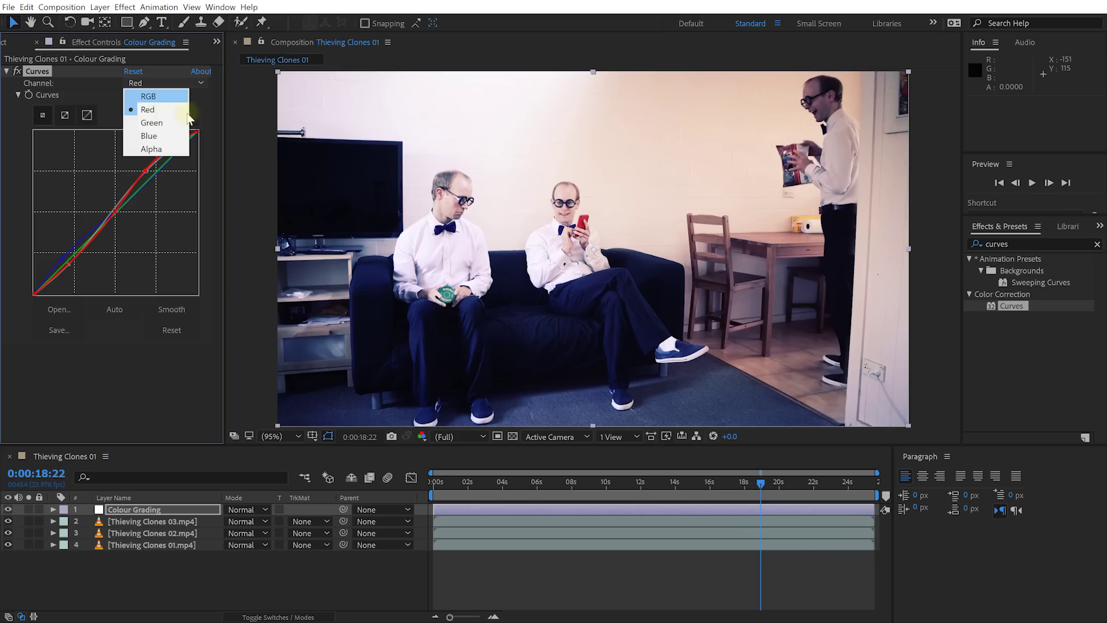
click(160, 123)
click(115, 212)
drag(158, 169, 153, 167)
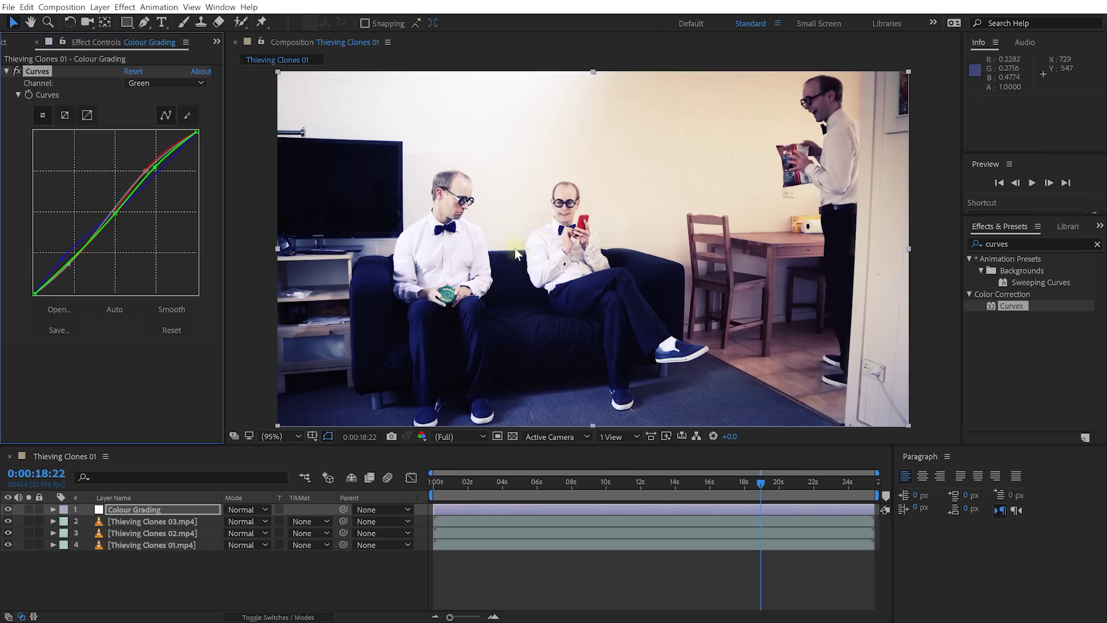
- Switch the Curves effect off and on to compare the grade, and preview the composition from 0:00:00:00
click(17, 71)
click(16, 71)
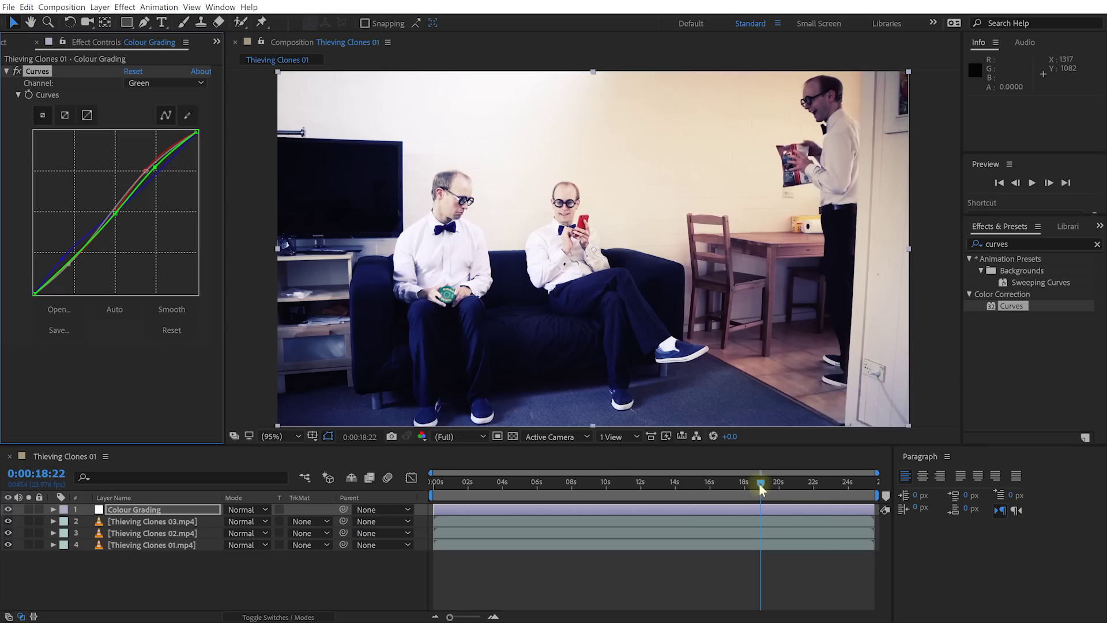
drag(759, 483, 379, 484)
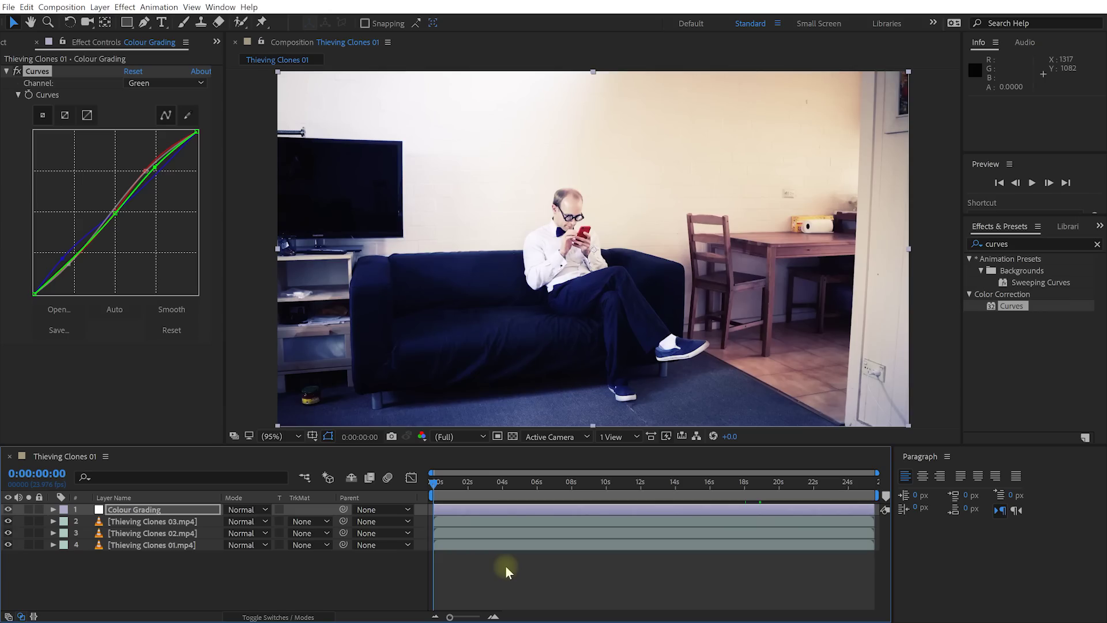
key(shift+space)
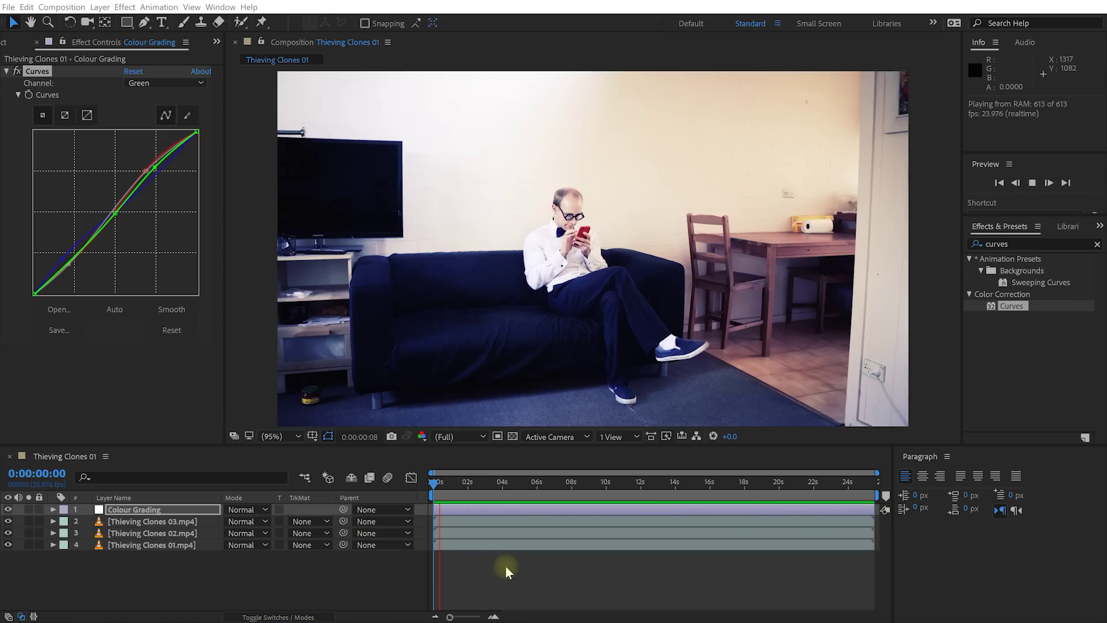